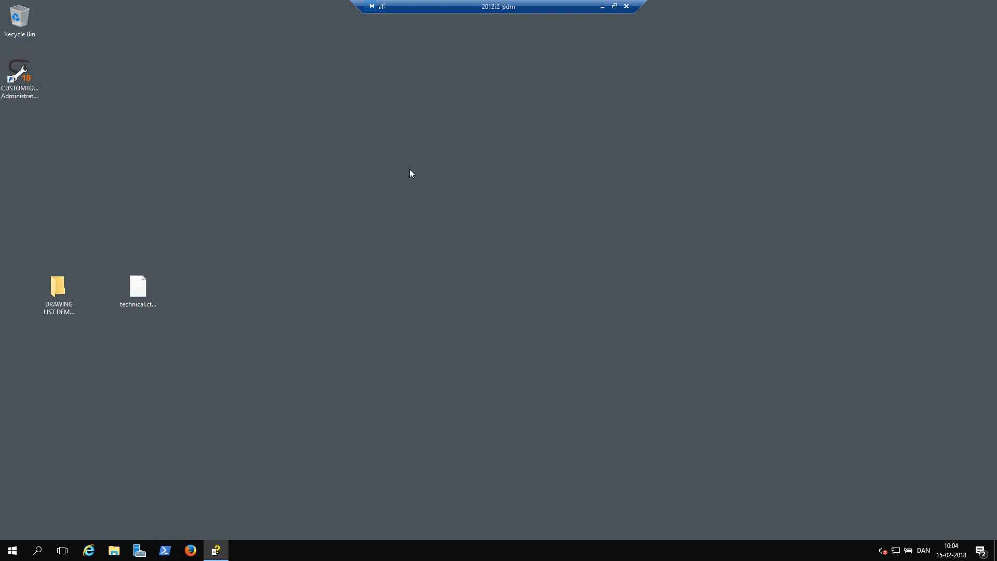
# Step: Open CUSTOMTOOLS Administration and start a new database named Permissions on the TRH-P50 server, keeping the default creation options
pyautogui.doubleClick(23, 78)
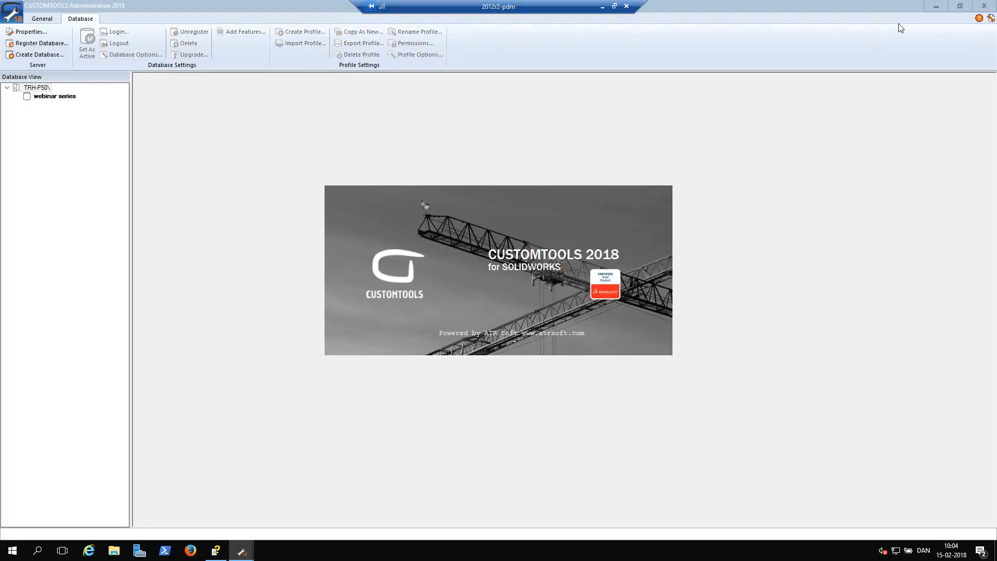
pyautogui.click(959, 6)
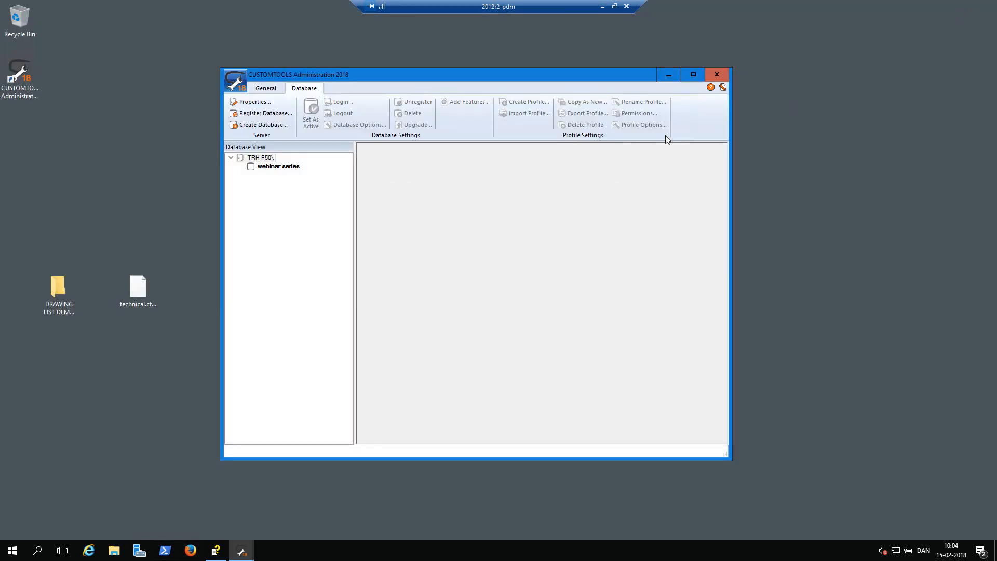
pyautogui.rightClick(258, 161)
pyautogui.click(284, 166)
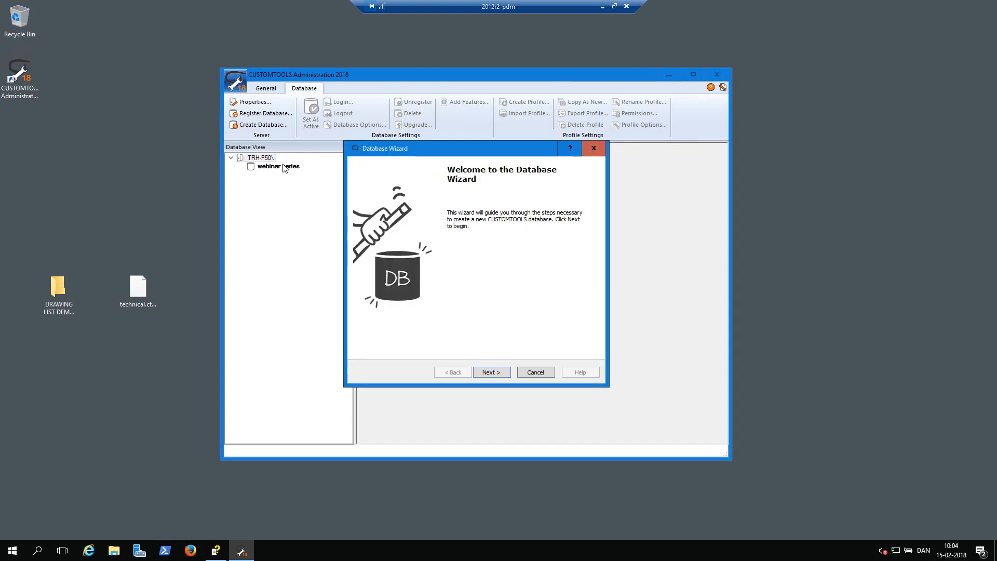
pyautogui.click(487, 374)
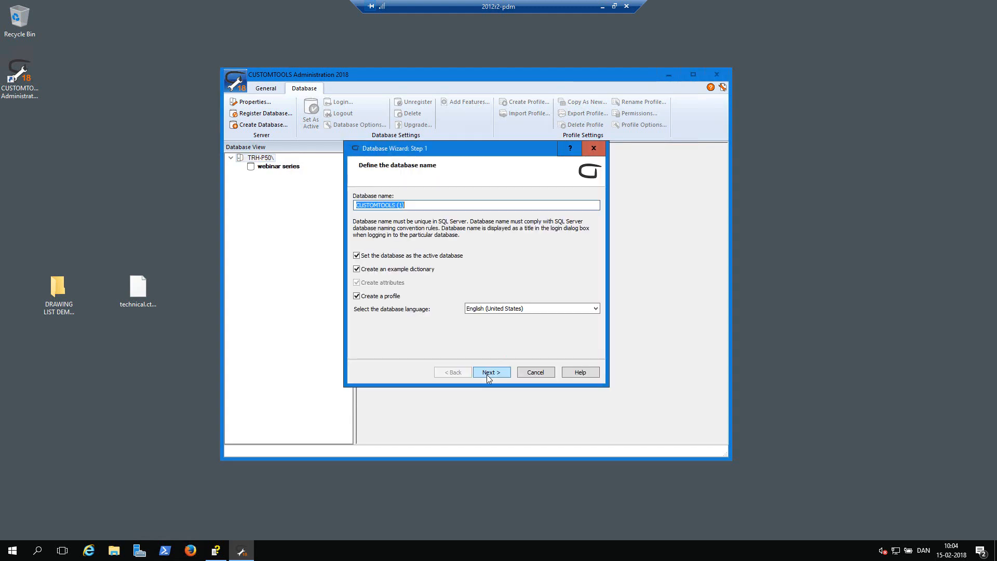
pyautogui.write('Permissions')
pyautogui.click(496, 374)
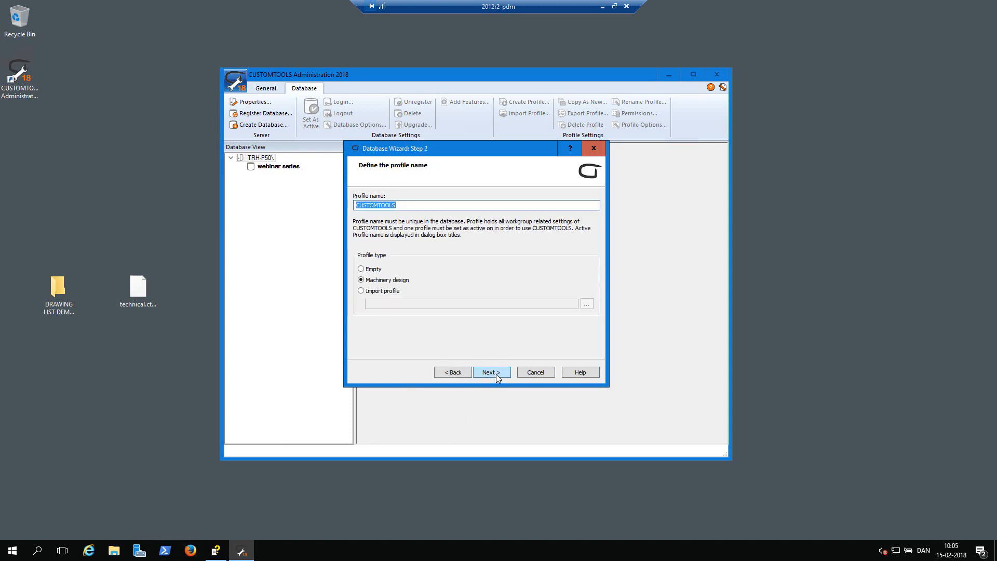
# Step: Import technical.ctprof from the desktop as the profile of the new database and finish creating the database
pyautogui.click(381, 291)
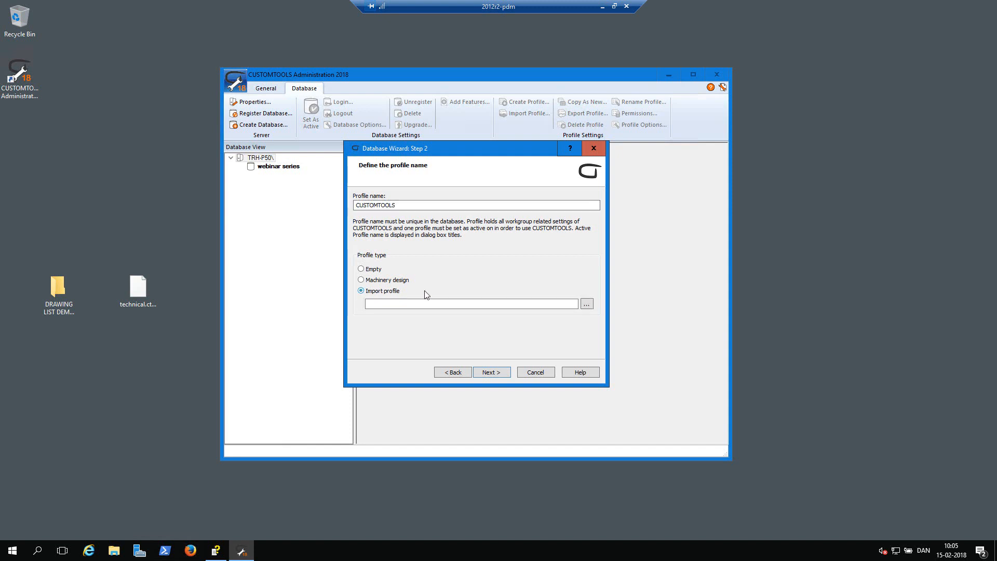
pyautogui.click(587, 305)
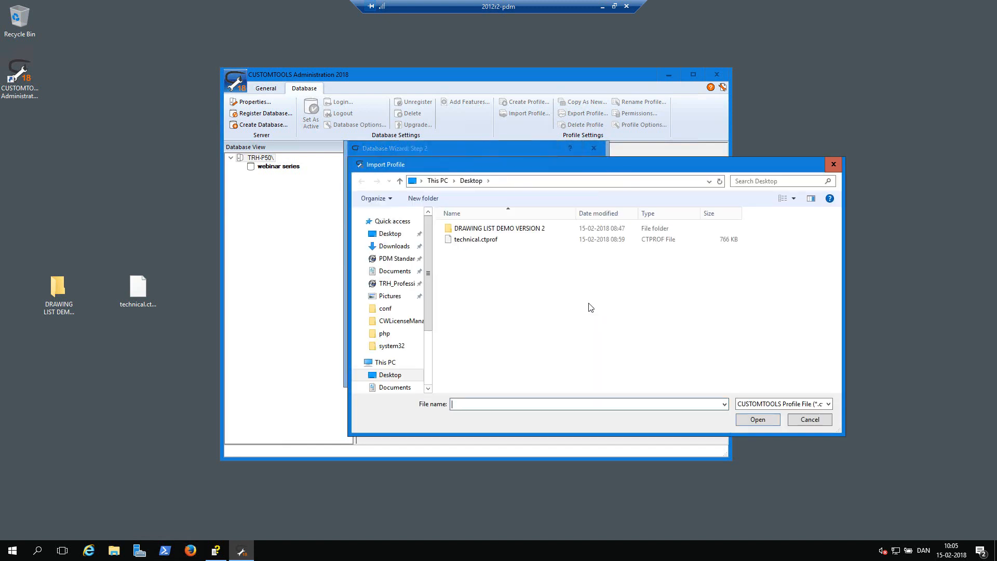
pyautogui.click(480, 242)
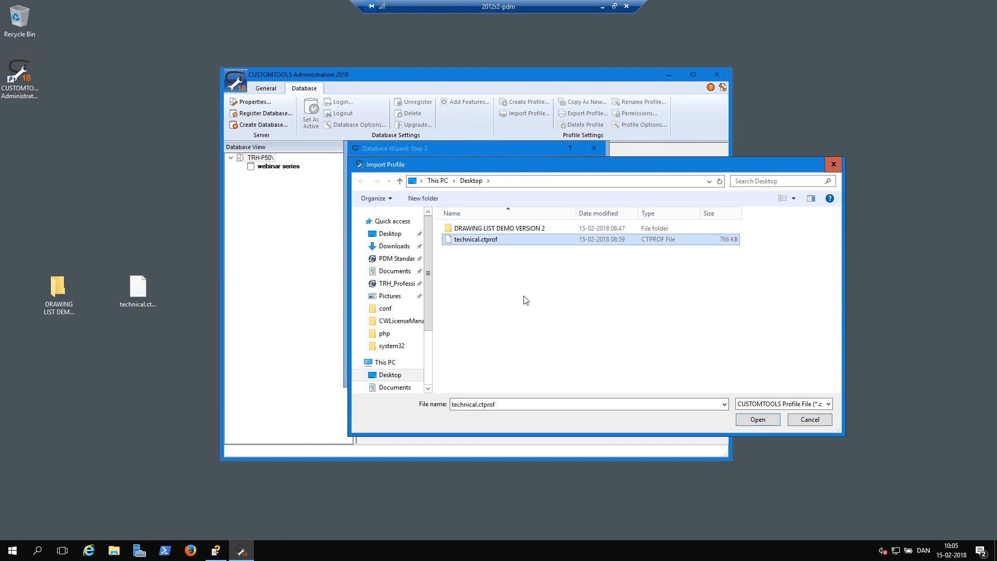
pyautogui.click(828, 405)
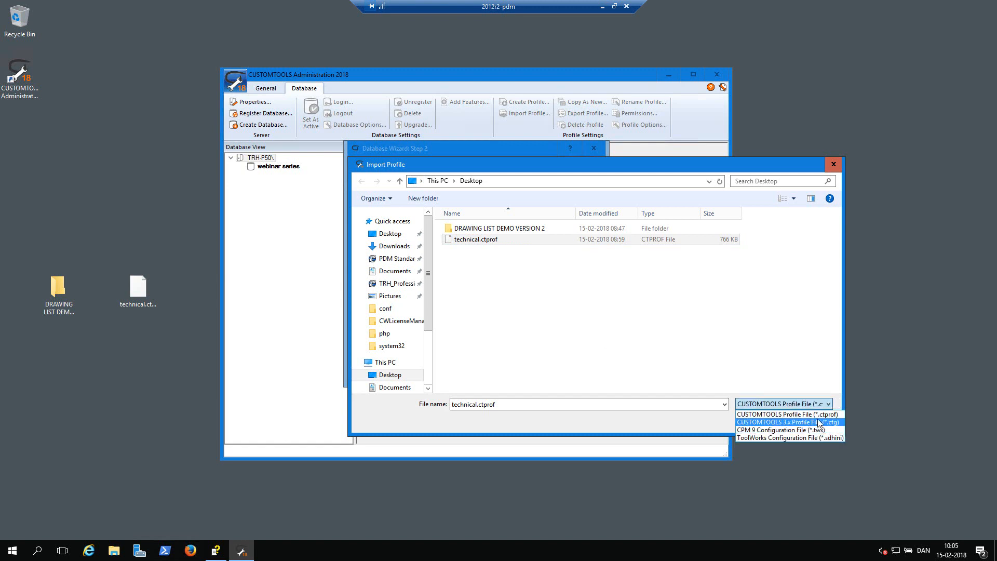
pyautogui.click(816, 380)
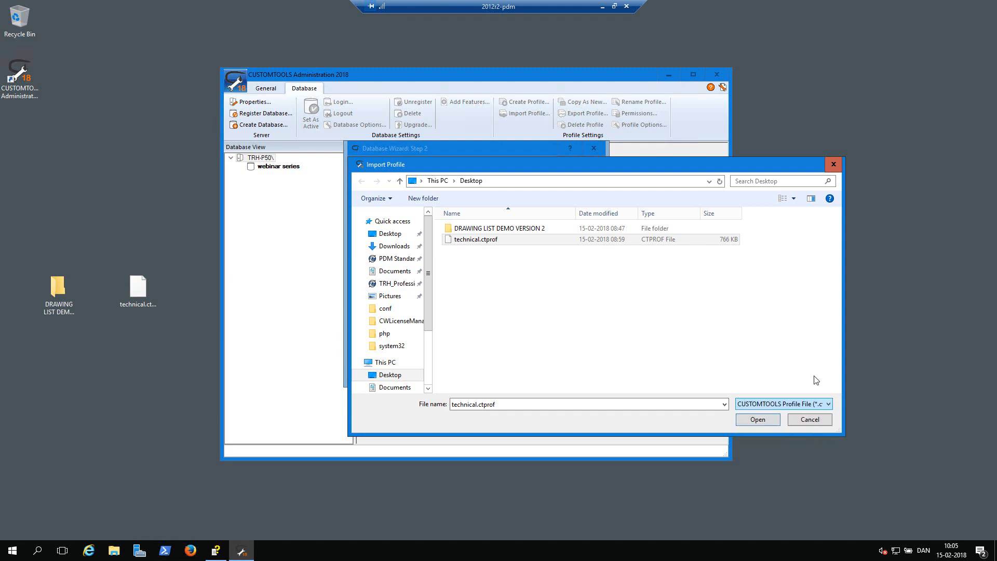
pyautogui.click(761, 421)
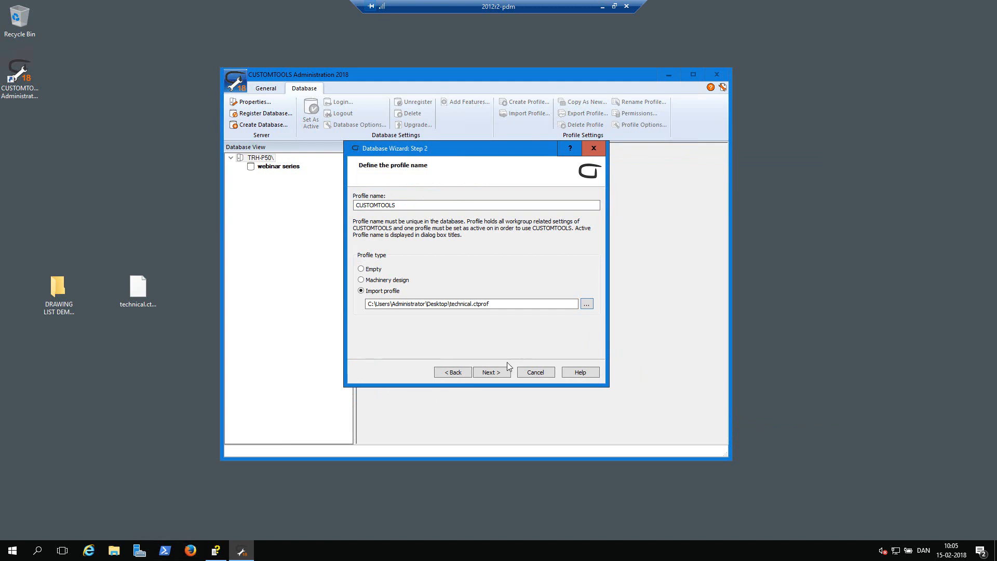
pyautogui.click(491, 372)
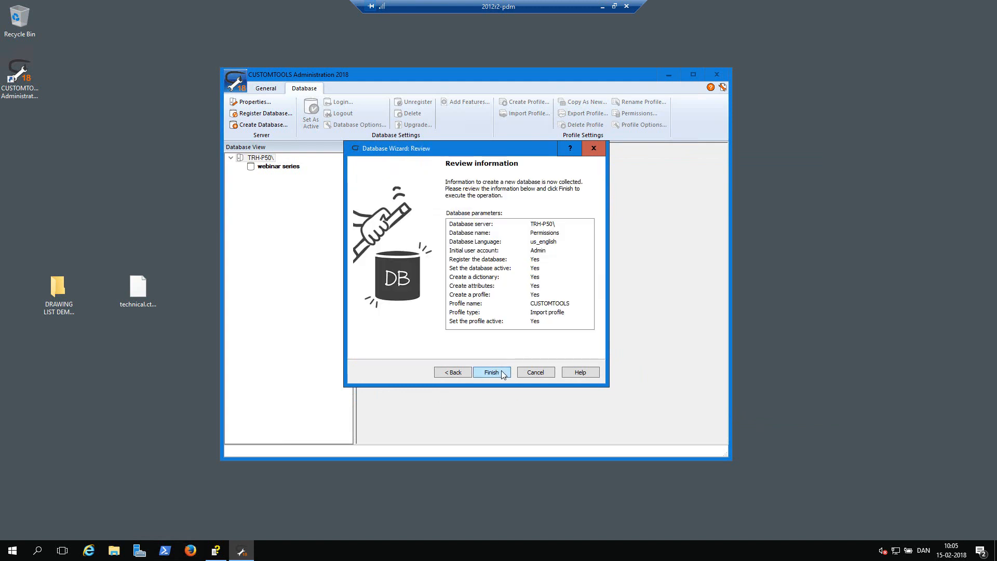
pyautogui.click(502, 372)
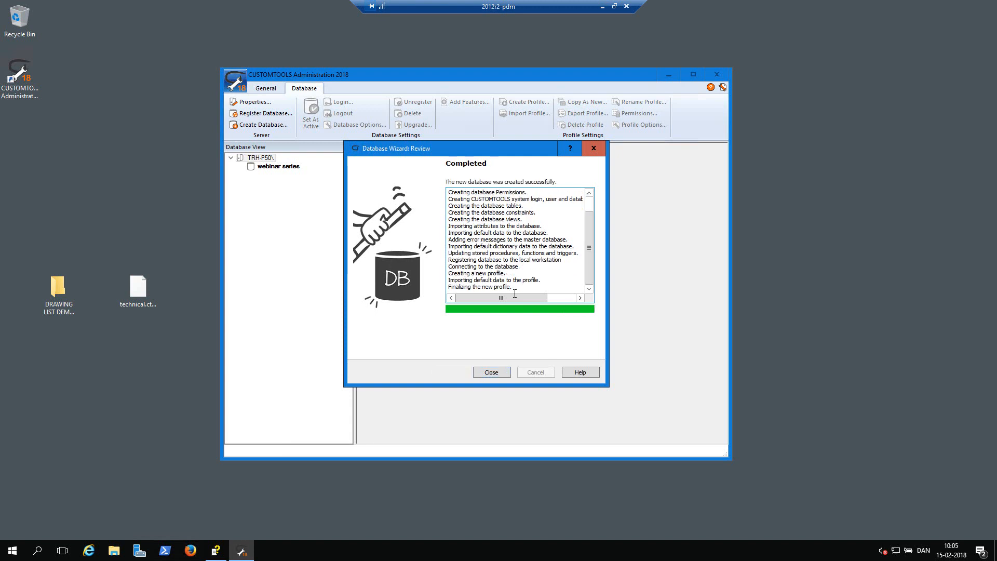
pyautogui.click(492, 372)
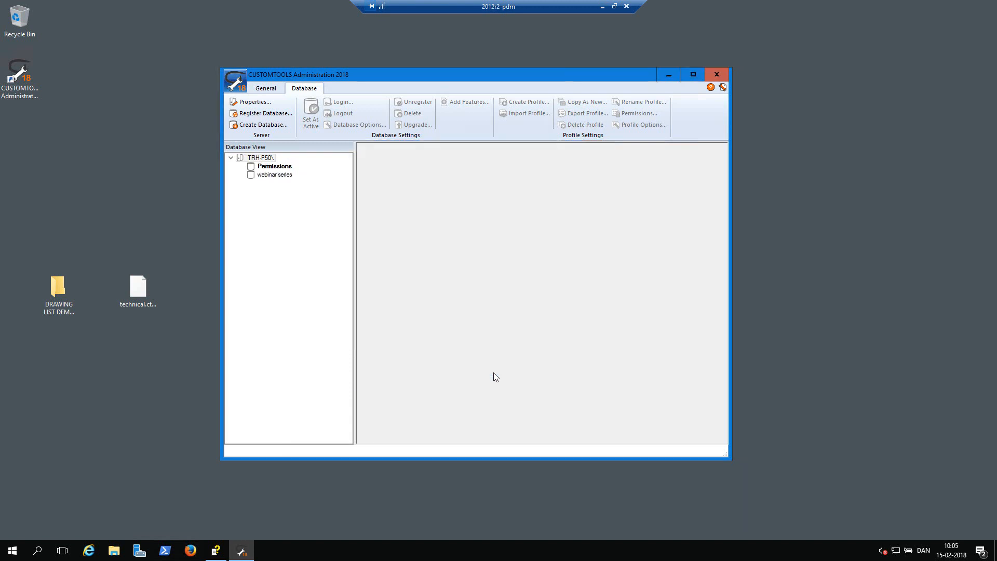
# Step: Log in to the Permissions database with the Admin account
pyautogui.rightClick(275, 167)
pyautogui.click(302, 173)
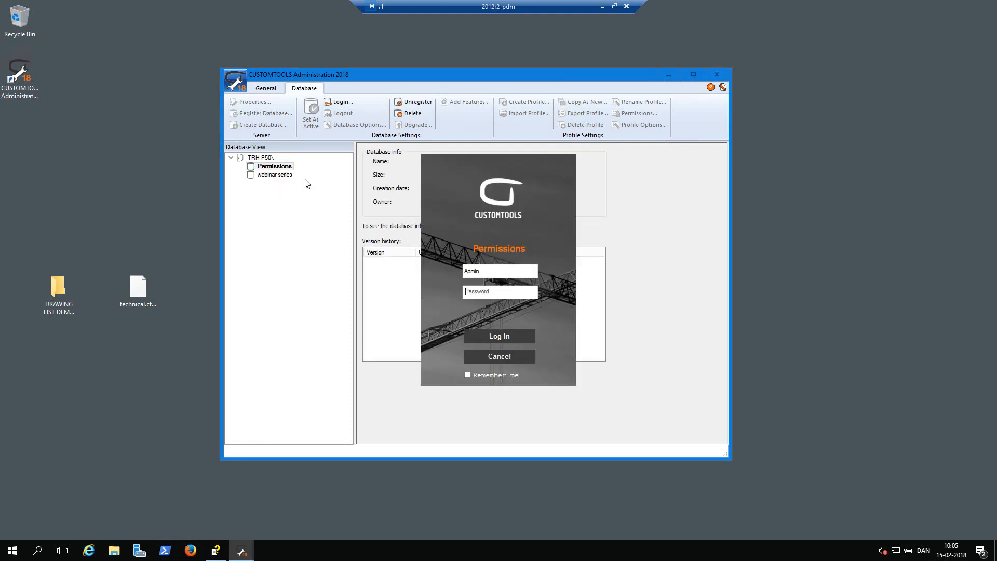
pyautogui.click(498, 335)
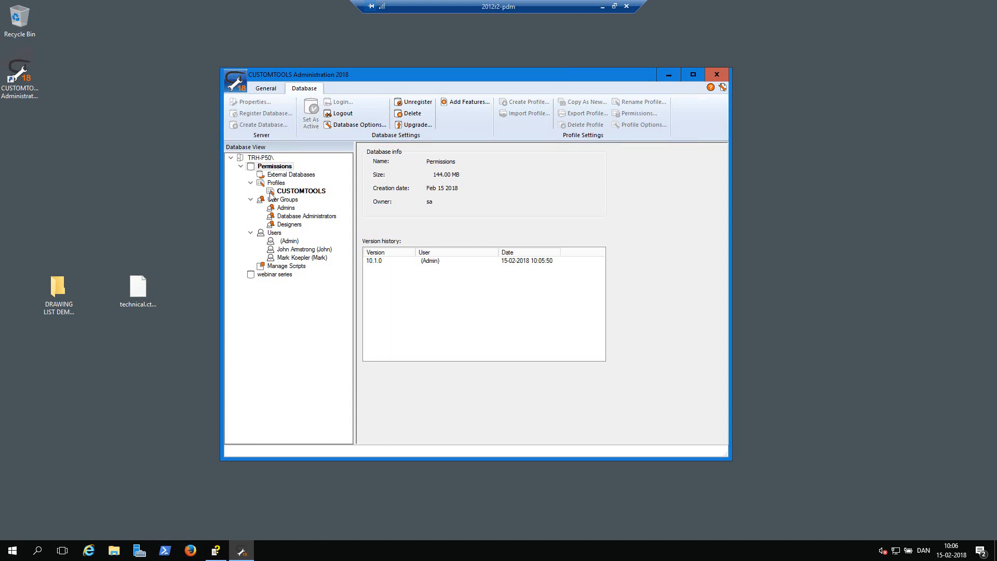
# Step: Start a new database user, entering the user's first name as user name, first name and initials, with CUSTOMTOOLS as active profile
pyautogui.click(275, 235)
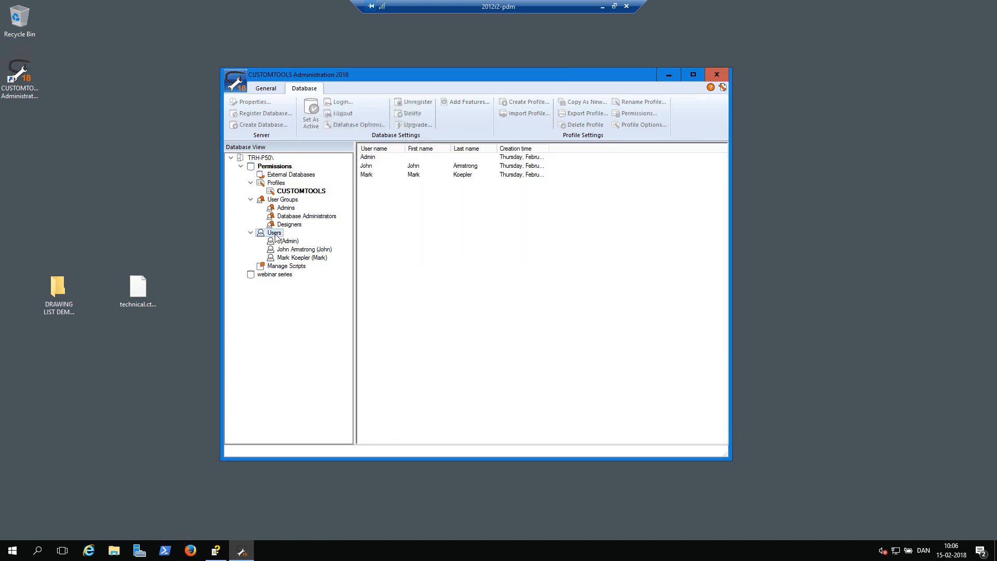
pyautogui.rightClick(275, 234)
pyautogui.click(306, 243)
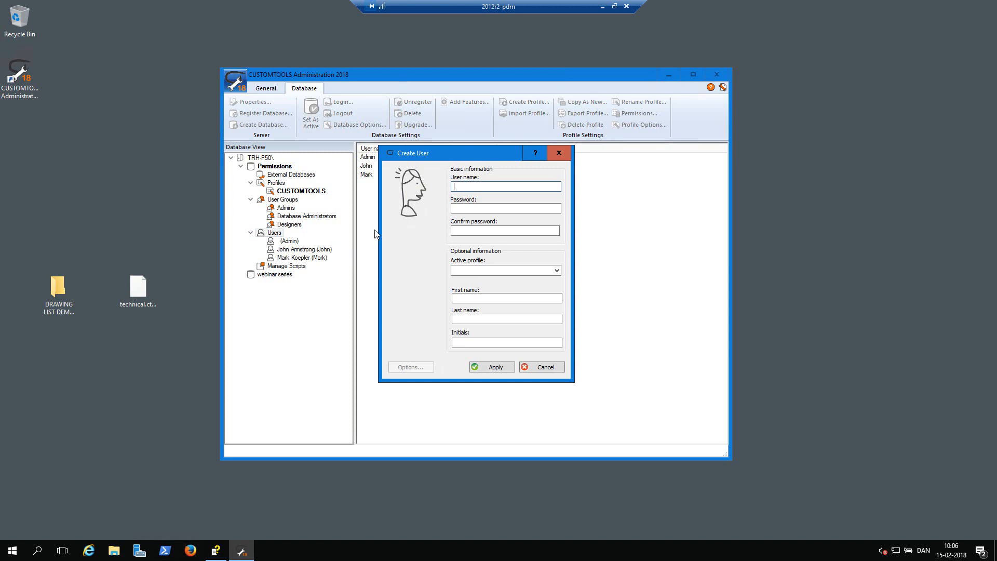
pyautogui.write('Albert')
pyautogui.hotkey('ctrl', 'a')
pyautogui.hotkey('ctrl', 'c')
pyautogui.click(488, 270)
pyautogui.click(489, 287)
pyautogui.hotkey('ctrl', 'v')
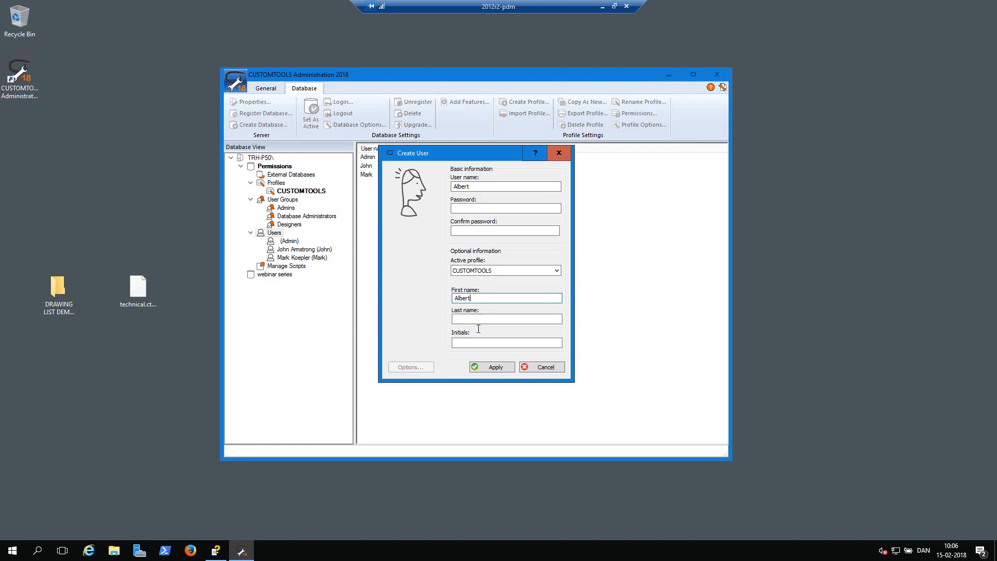
pyautogui.click(477, 342)
pyautogui.hotkey('ctrl', 'v')
# Step: Apply the first new user's details, grant USE+READ access to the profile and finish creating the user
pyautogui.click(491, 369)
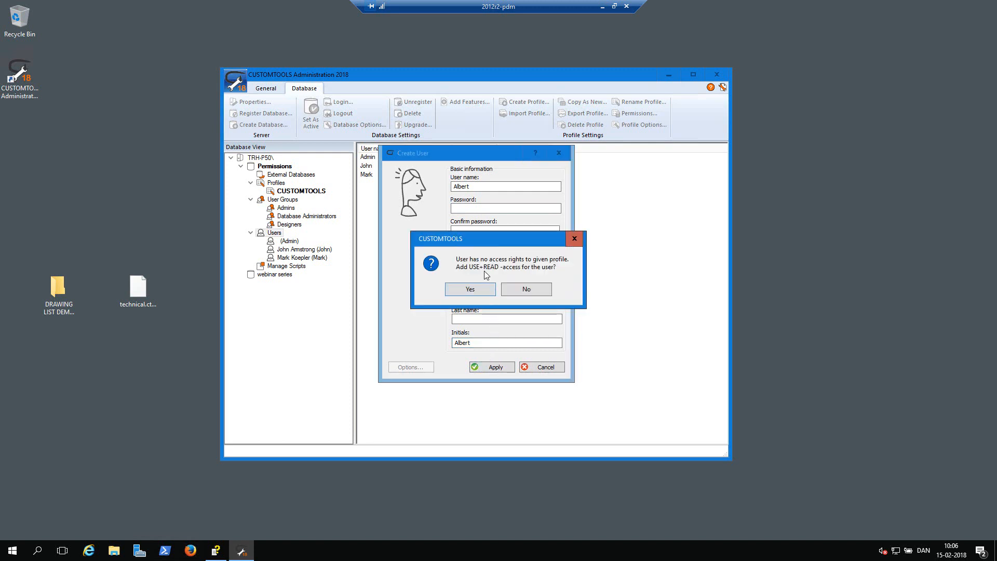
pyautogui.moveTo(495, 242); pyautogui.dragTo(476, 224)
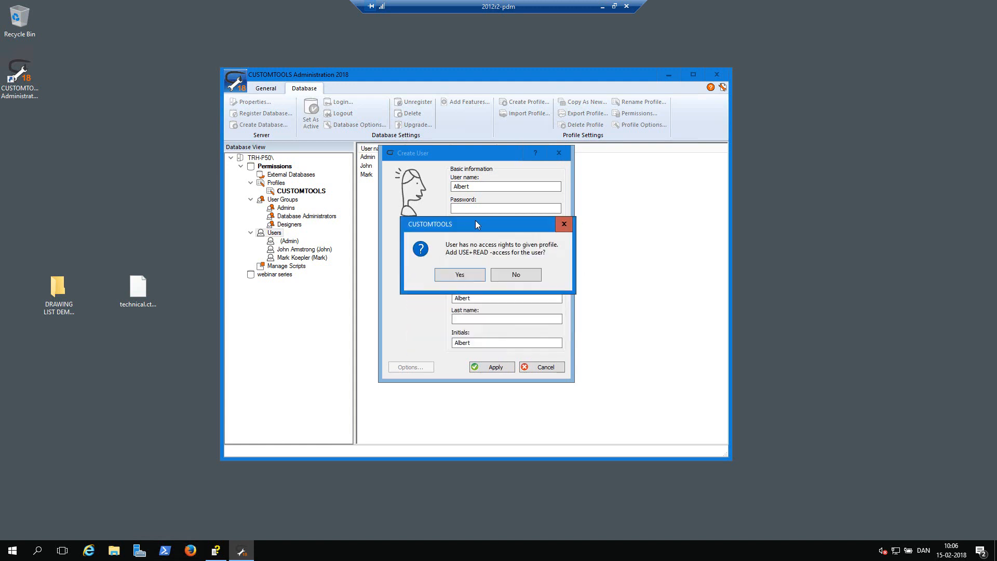
pyautogui.click(465, 275)
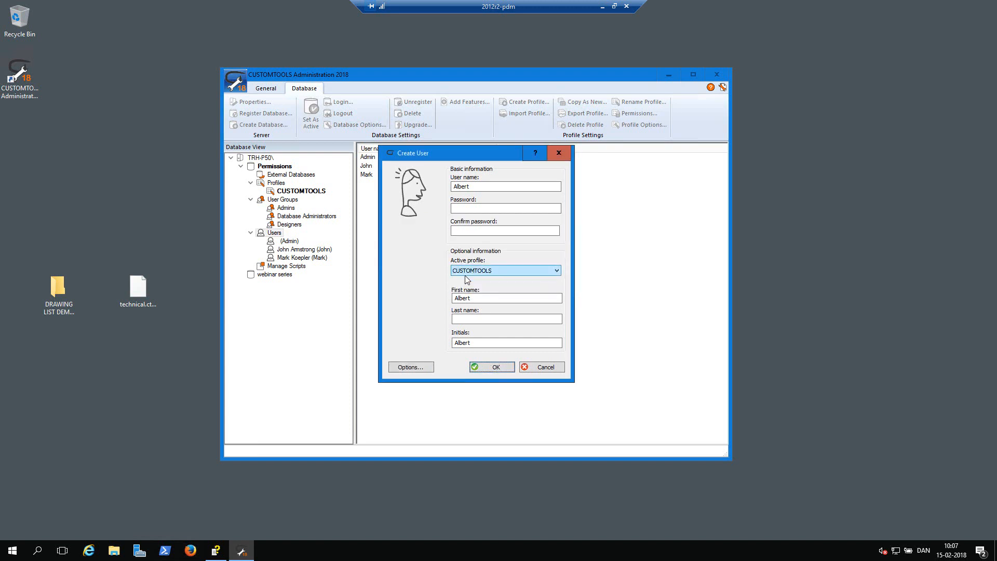
pyautogui.click(496, 368)
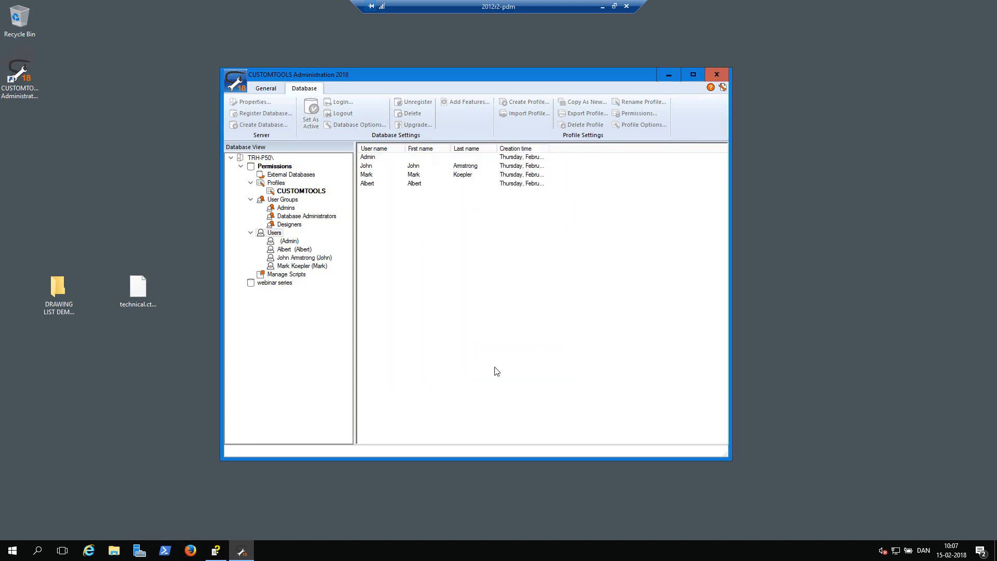
# Step: Start a second new user, filling in user name, first name and initials with the same name and choosing the CUSTOMTOOLS profile
pyautogui.rightClick(280, 234)
pyautogui.click(311, 241)
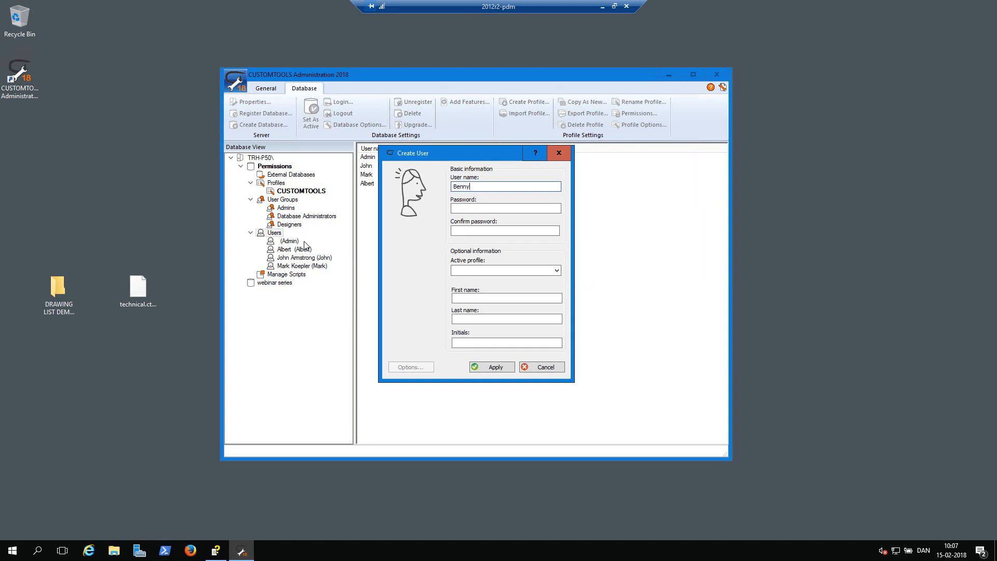
pyautogui.hotkey('ctrl', 'a')
pyautogui.hotkey('ctrl', 'c')
pyautogui.click(467, 271)
pyautogui.click(464, 286)
pyautogui.click(466, 298)
pyautogui.hotkey('ctrl', 'v')
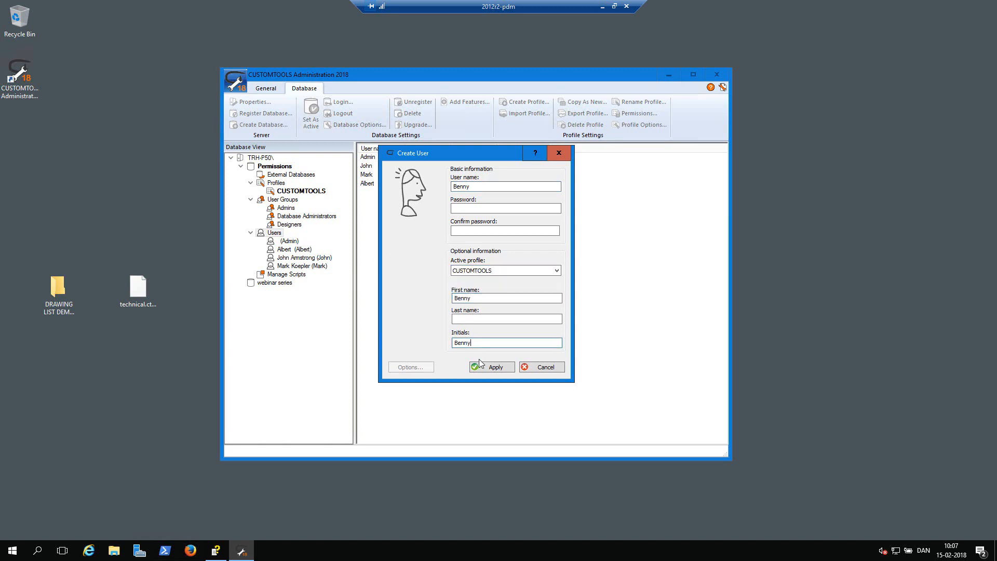
# Step: Save the second new user with USE+READ access to the CUSTOMTOOLS profile
pyautogui.click(478, 364)
pyautogui.click(470, 316)
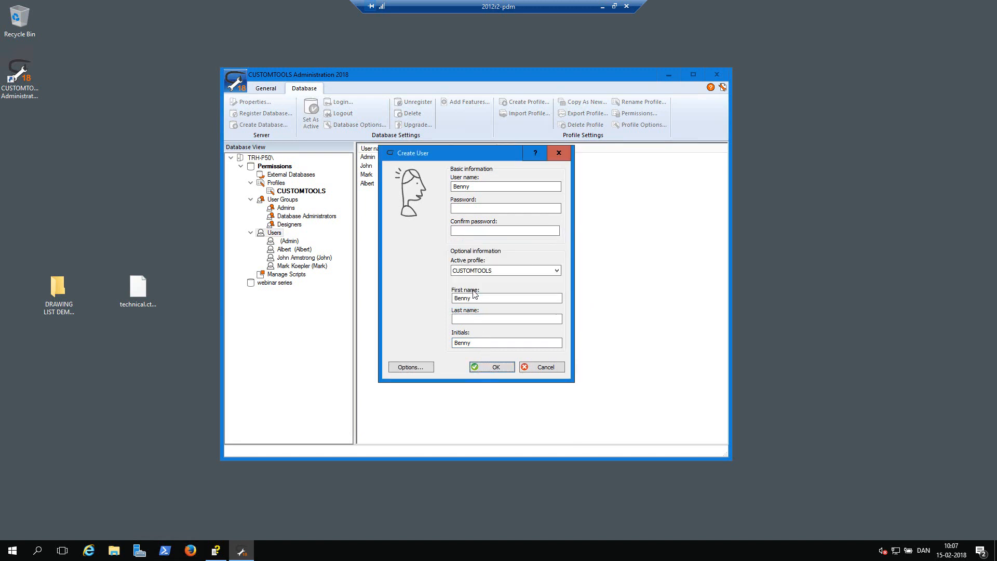
pyautogui.click(488, 369)
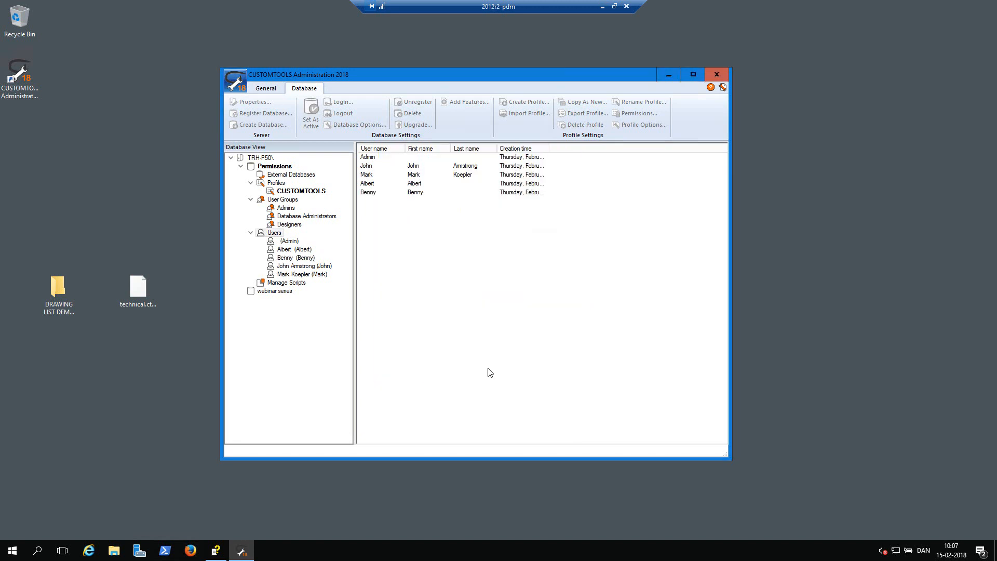
# Step: Start a third new user with CUSTOMTOOLS as active profile, reusing the user name for the first name and initials
pyautogui.rightClick(279, 233)
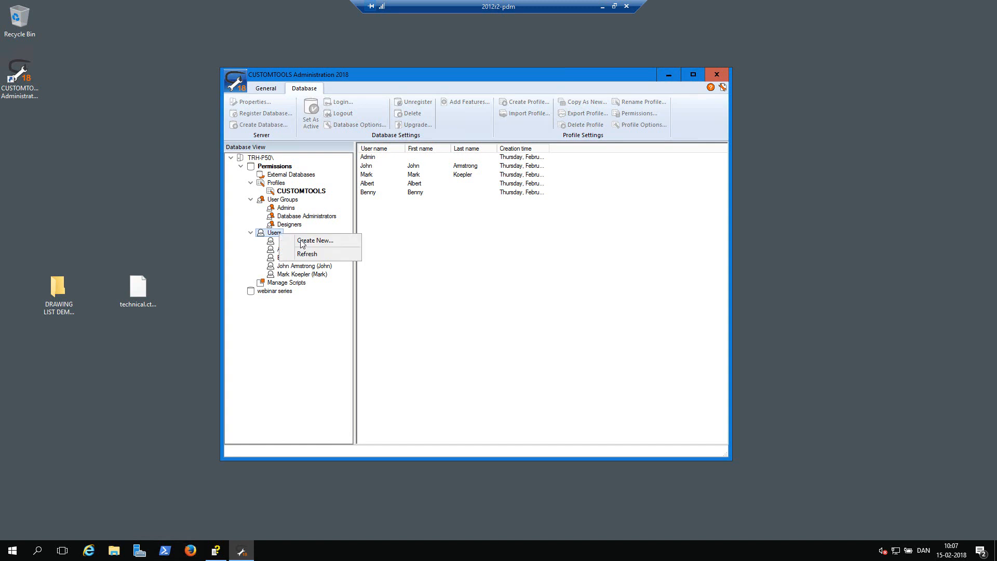
pyautogui.click(312, 240)
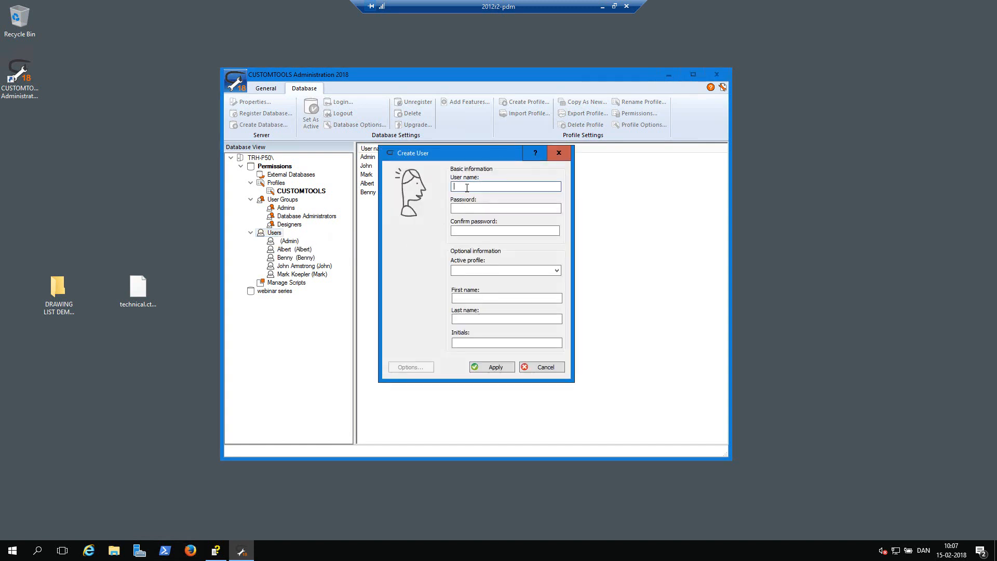
pyautogui.write('Christine')
pyautogui.doubleClick(466, 188)
pyautogui.hotkey('ctrl', 'c')
pyautogui.click(531, 270)
pyautogui.click(516, 282)
pyautogui.click(488, 298)
pyautogui.hotkey('ctrl', 'v')
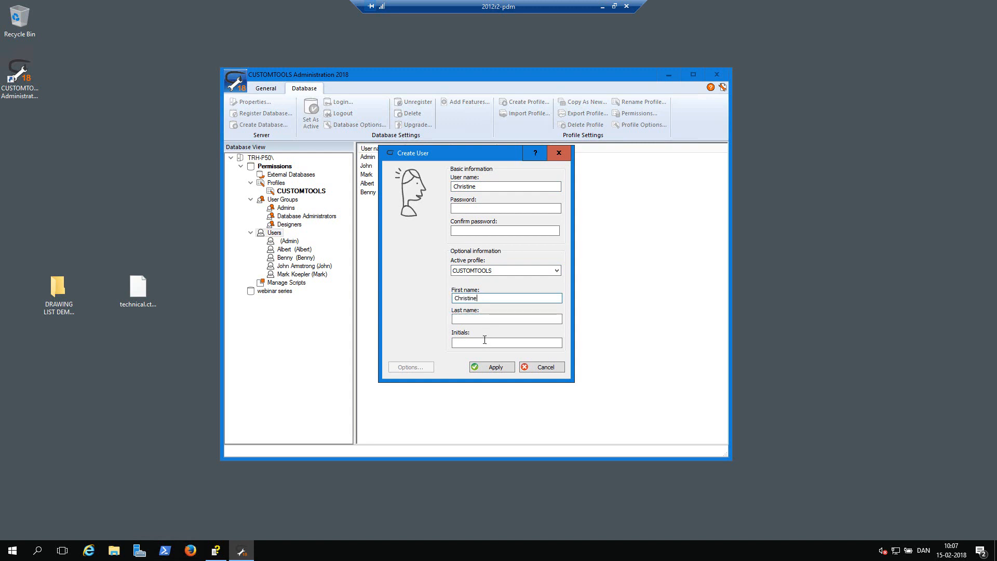
pyautogui.click(485, 344)
pyautogui.hotkey('ctrl', 'v')
# Step: Give the third new user USE+READ access to the profile and complete the user's creation
pyautogui.click(491, 367)
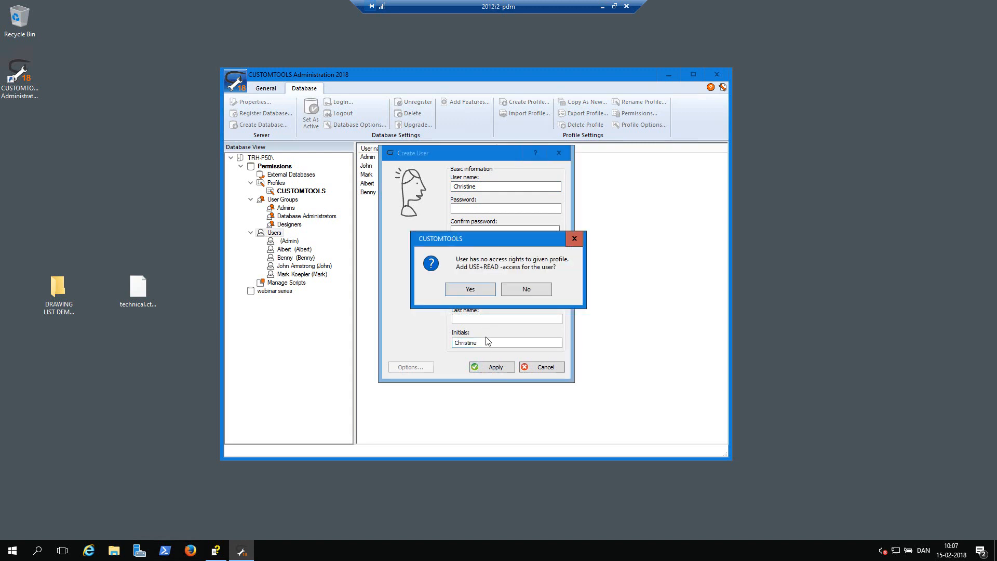
pyautogui.click(486, 293)
pyautogui.click(494, 367)
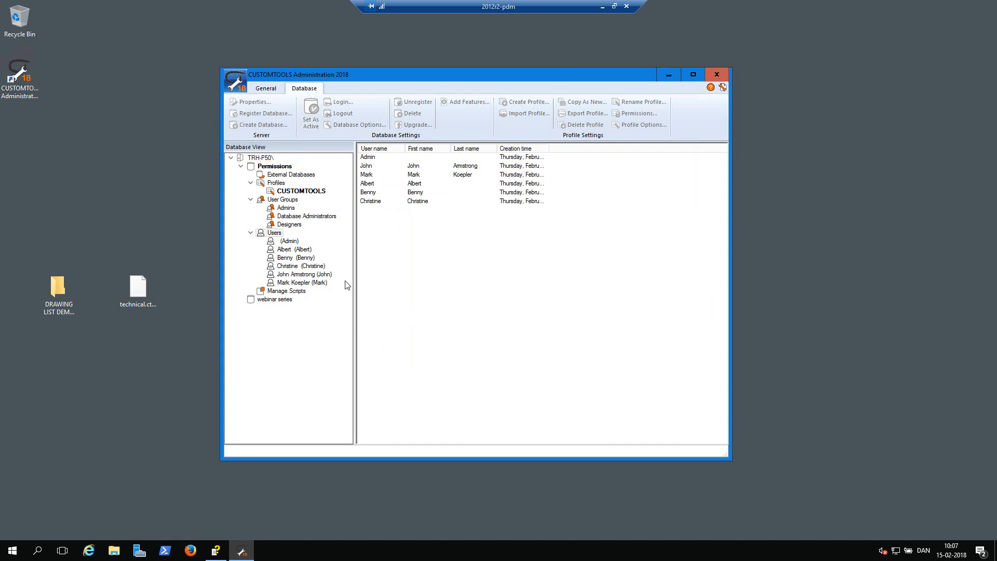
# Step: Start a fourth new user with CUSTOMTOOLS as active profile, entering the same name as user name, first name and initials
pyautogui.rightClick(279, 233)
pyautogui.click(312, 240)
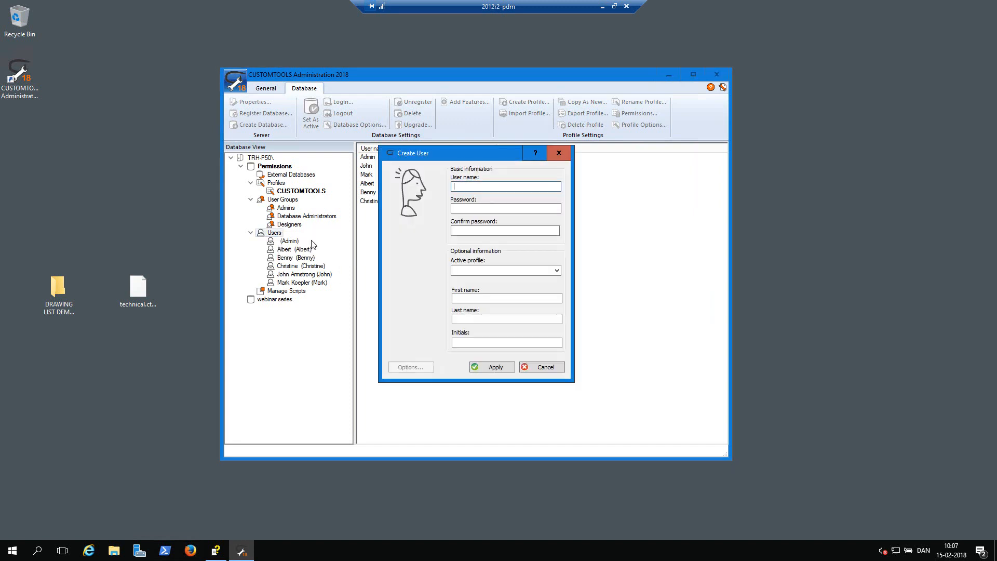
pyautogui.write('Doyle')
pyautogui.click(484, 271)
pyautogui.click(483, 279)
pyautogui.click(481, 299)
pyautogui.write('Doyle')
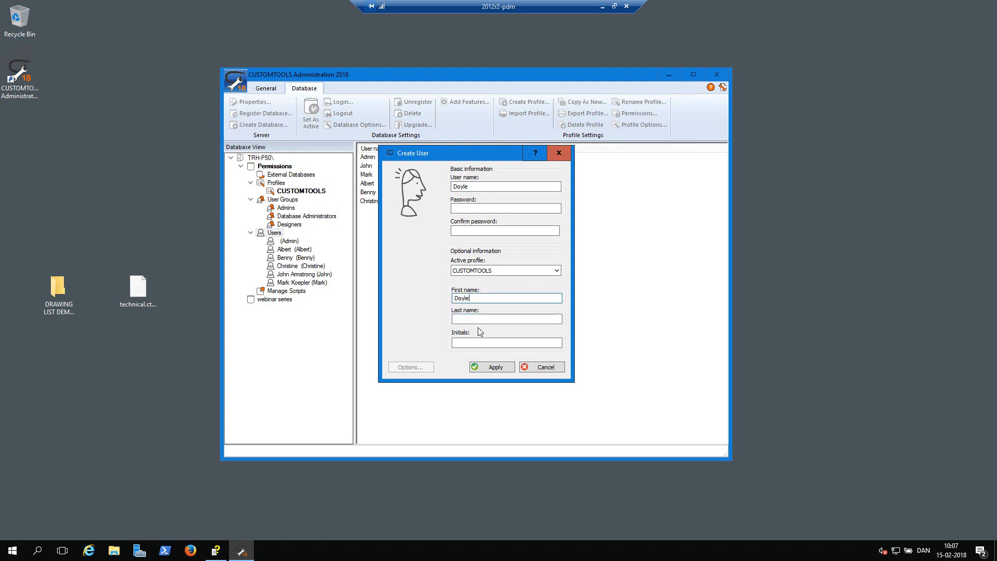
pyautogui.click(480, 343)
pyautogui.write('Doyle')
# Step: Save the fourth new user with USE+READ access to the CUSTOMTOOLS profile
pyautogui.click(491, 367)
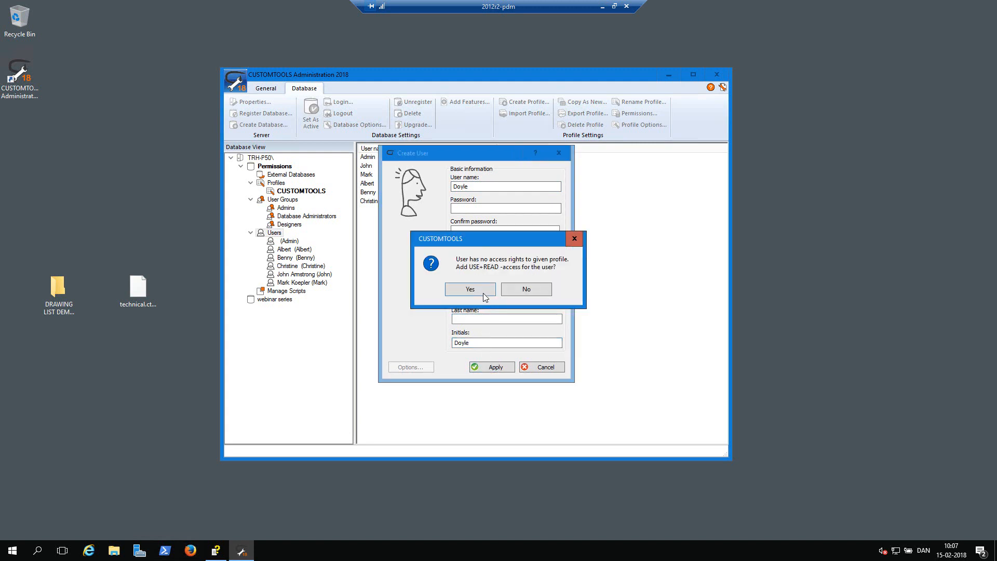
pyautogui.click(482, 314)
pyautogui.click(493, 368)
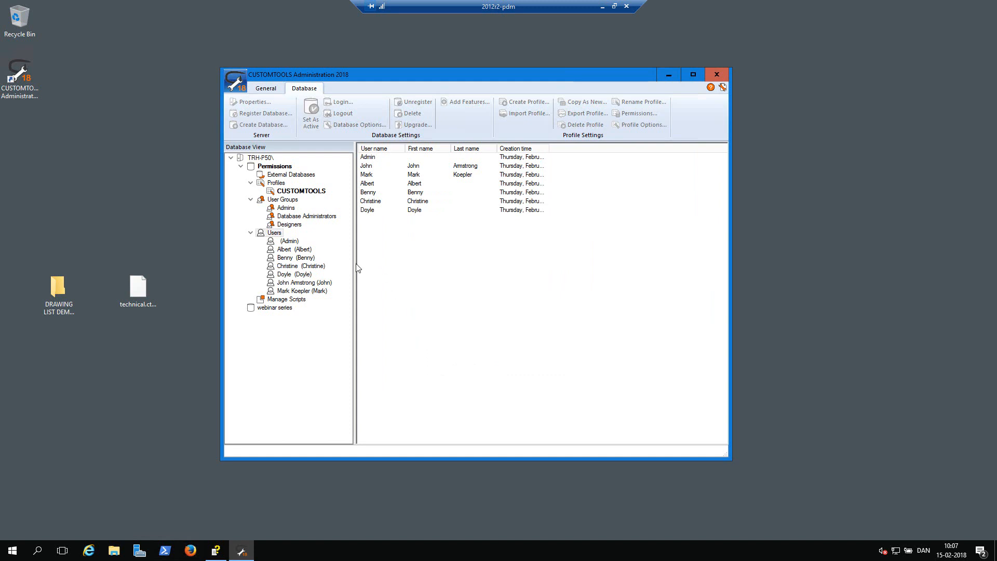
# Step: Delete the two existing sample users that have both a first and a last name
pyautogui.click(292, 284)
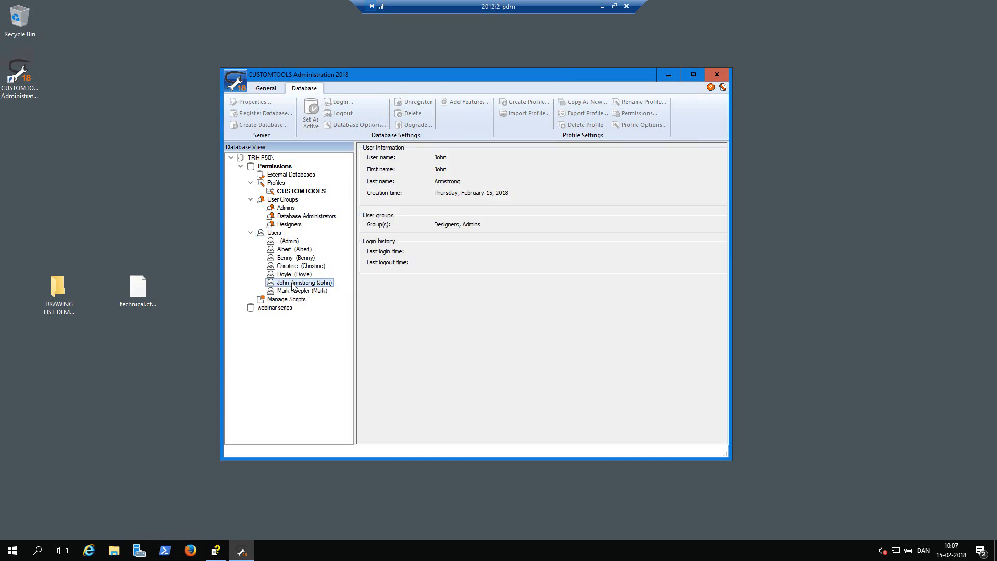
pyautogui.rightClick(296, 286)
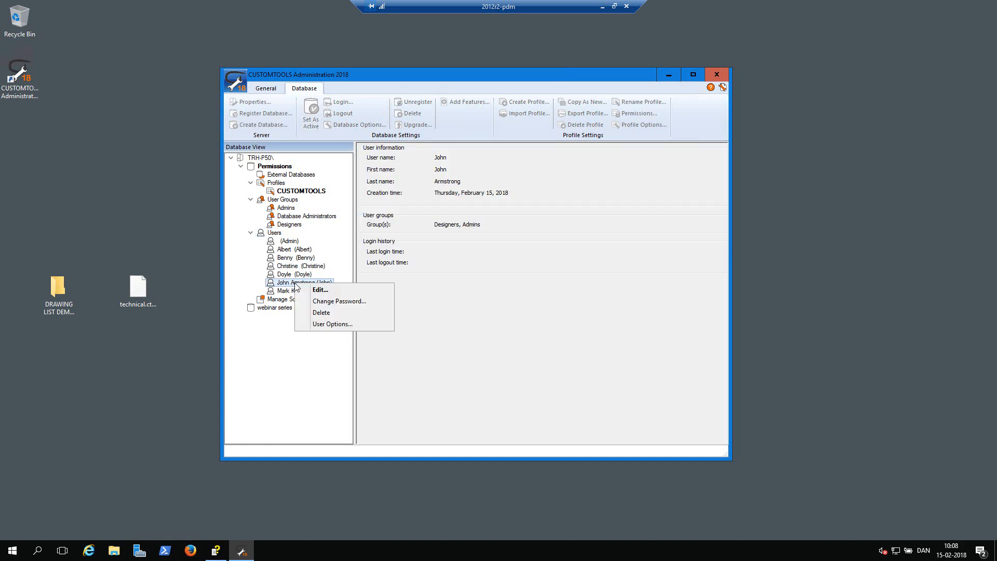
pyautogui.click(328, 314)
pyautogui.click(479, 290)
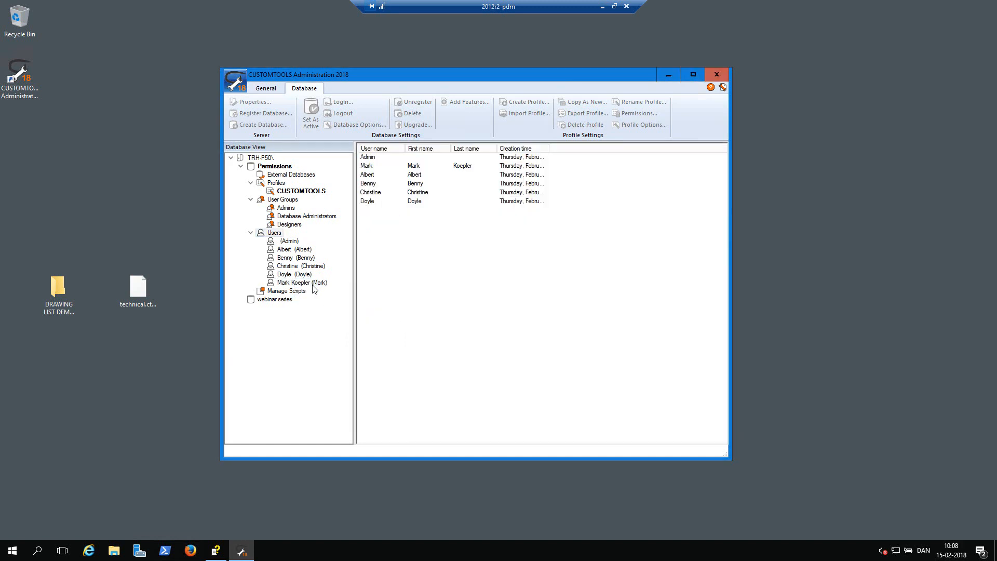
pyautogui.rightClick(312, 284)
pyautogui.click(339, 315)
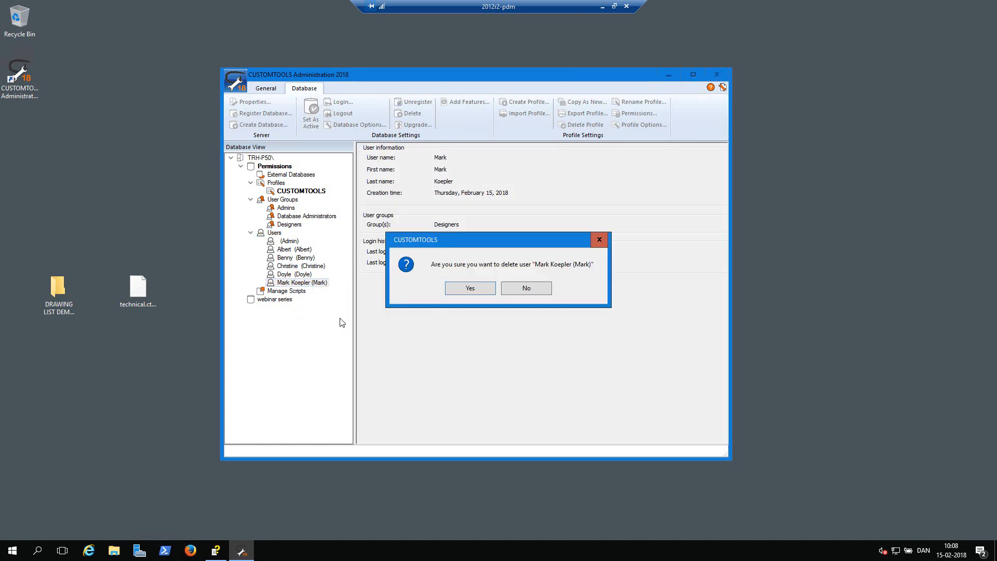
pyautogui.click(470, 288)
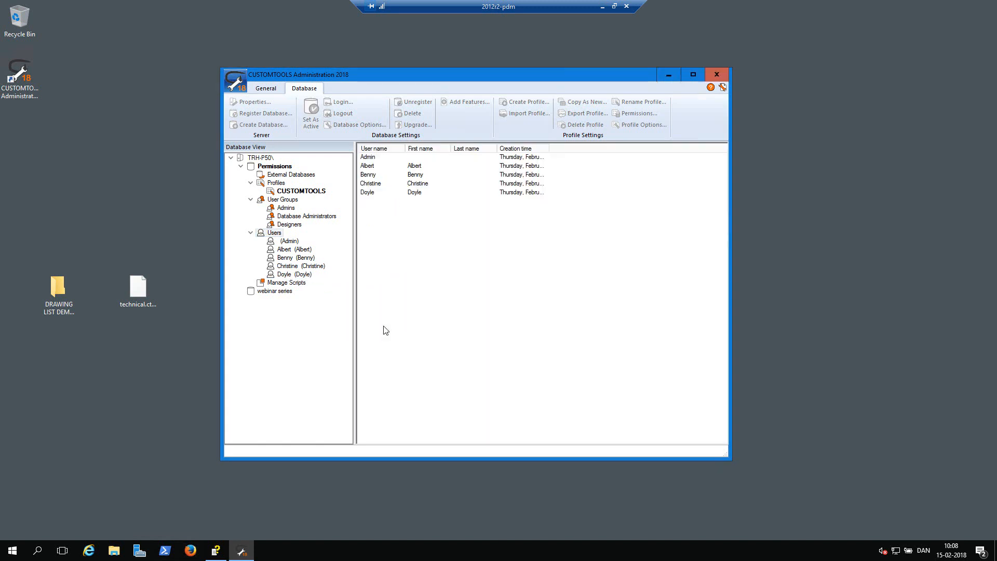
# Step: Delete the Admins and Database Administrators user groups, keeping only the Designers group
pyautogui.rightClick(286, 209)
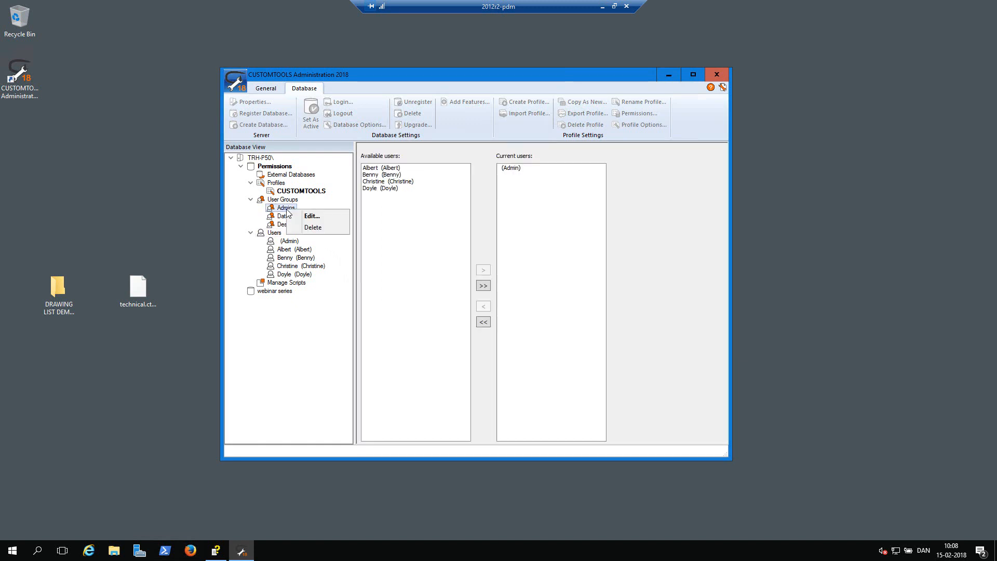
pyautogui.click(313, 228)
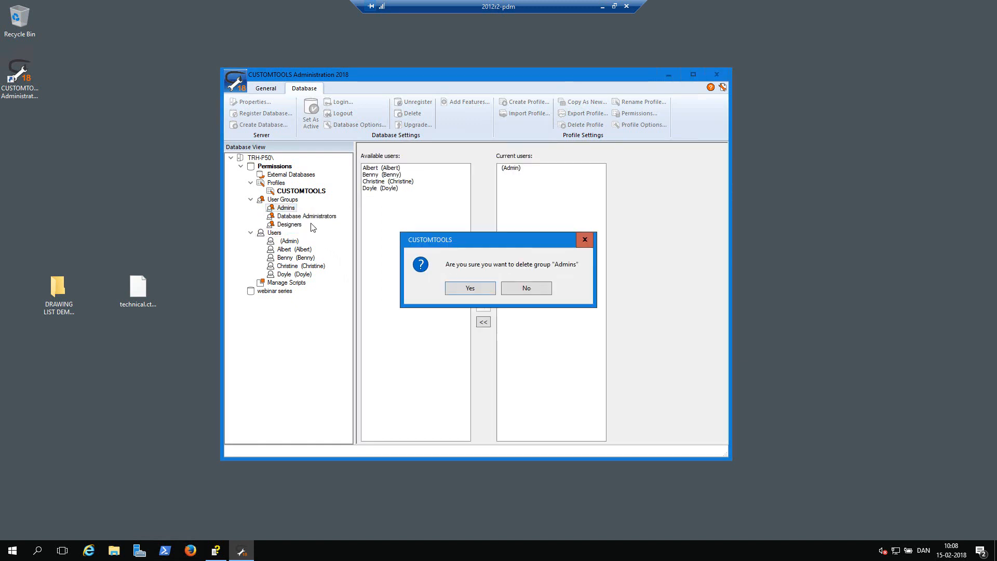
pyautogui.click(456, 291)
pyautogui.rightClick(309, 209)
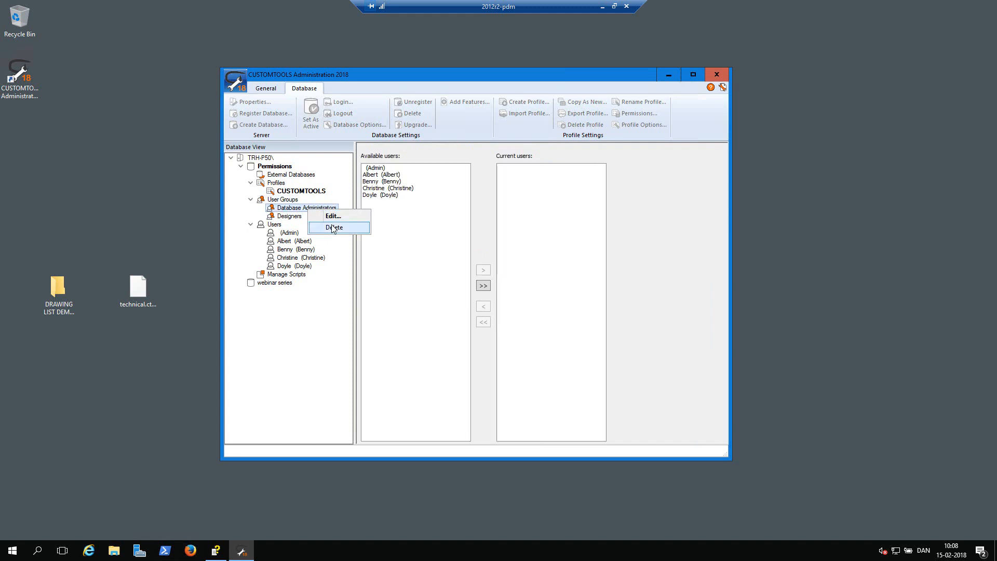
pyautogui.click(332, 228)
pyautogui.click(460, 289)
pyautogui.click(294, 209)
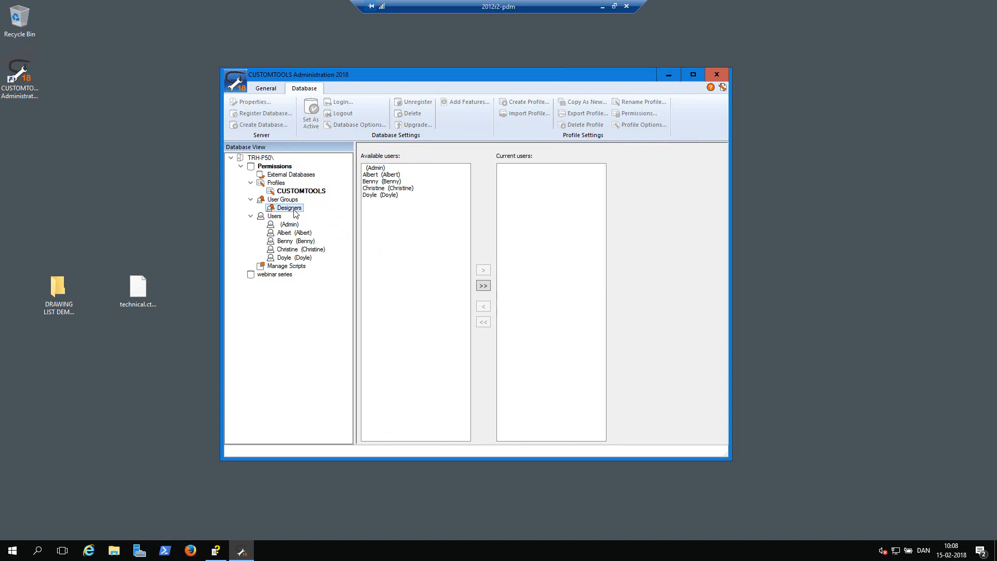
# Step: Create a new user group named Power Users
pyautogui.rightClick(288, 200)
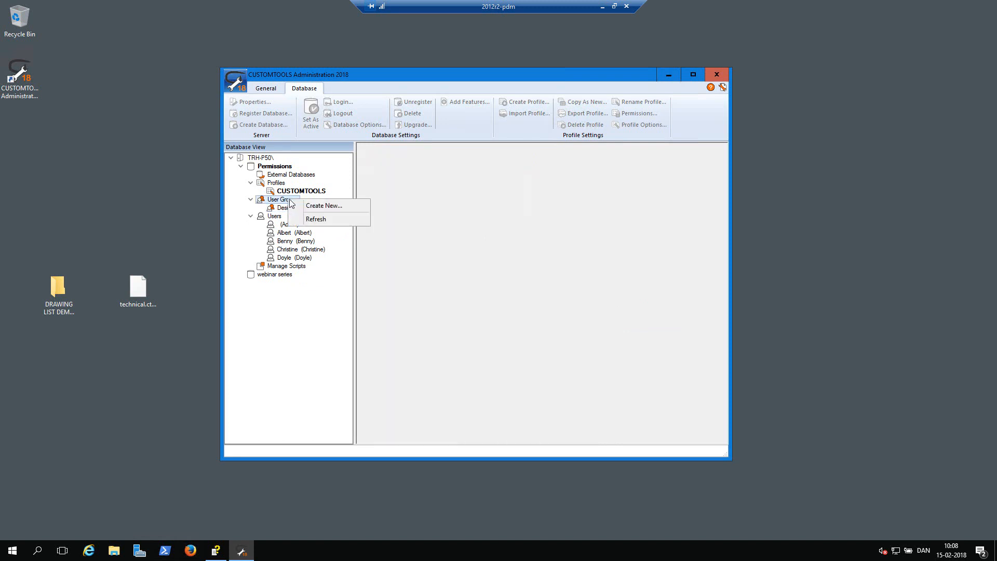
pyautogui.click(322, 207)
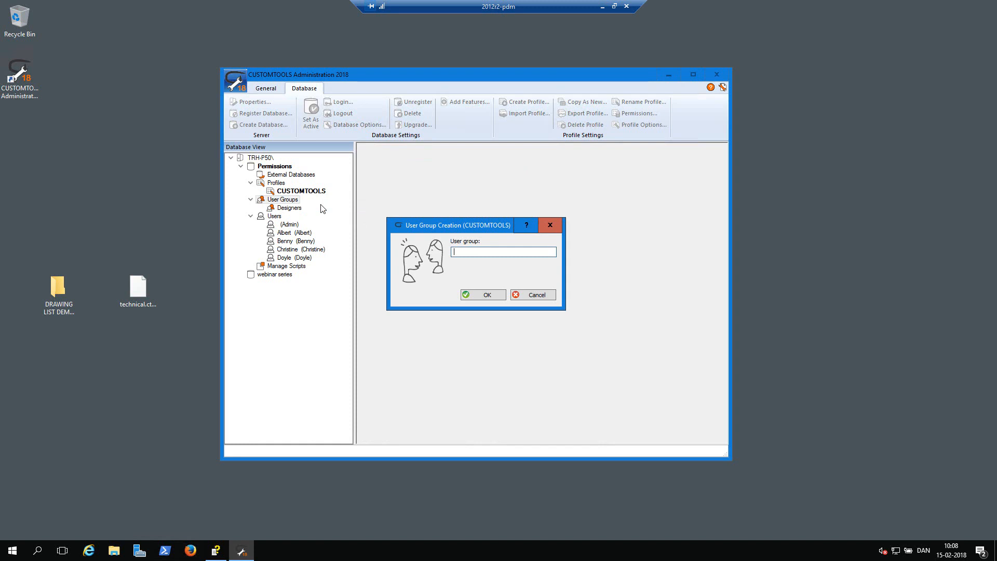
pyautogui.write('Power Users')
pyautogui.click(475, 295)
# Step: Create a new user group named Dictionary Admins
pyautogui.rightClick(290, 202)
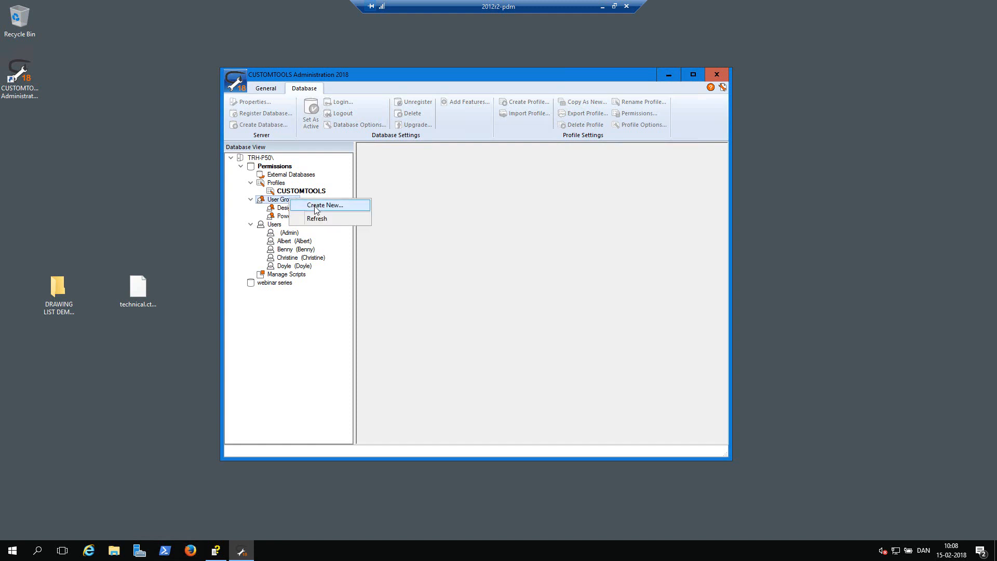
pyautogui.click(315, 206)
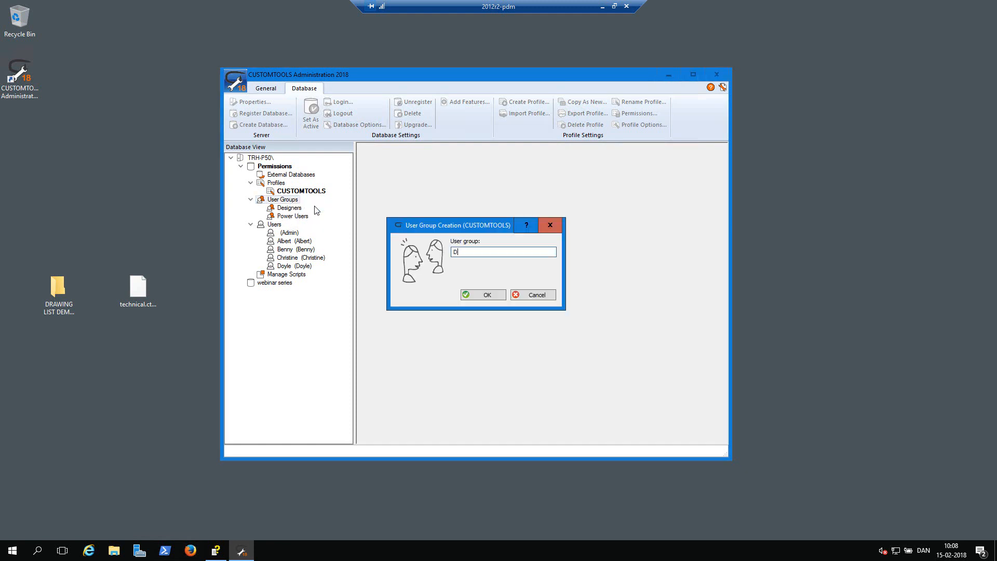
pyautogui.write('Dictionary Admins')
pyautogui.press('Return')
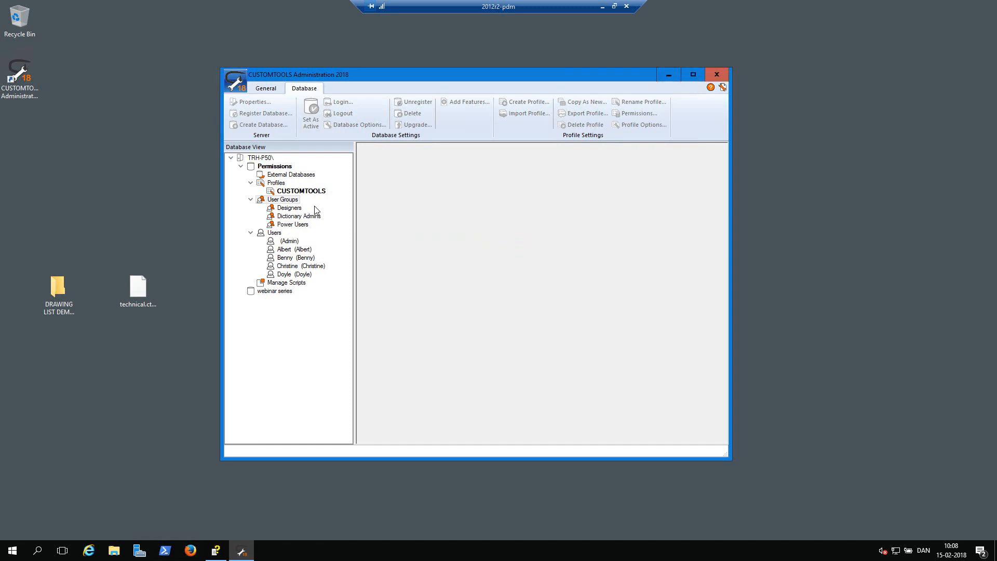
# Step: Create a new user group named Administrators
pyautogui.rightClick(285, 203)
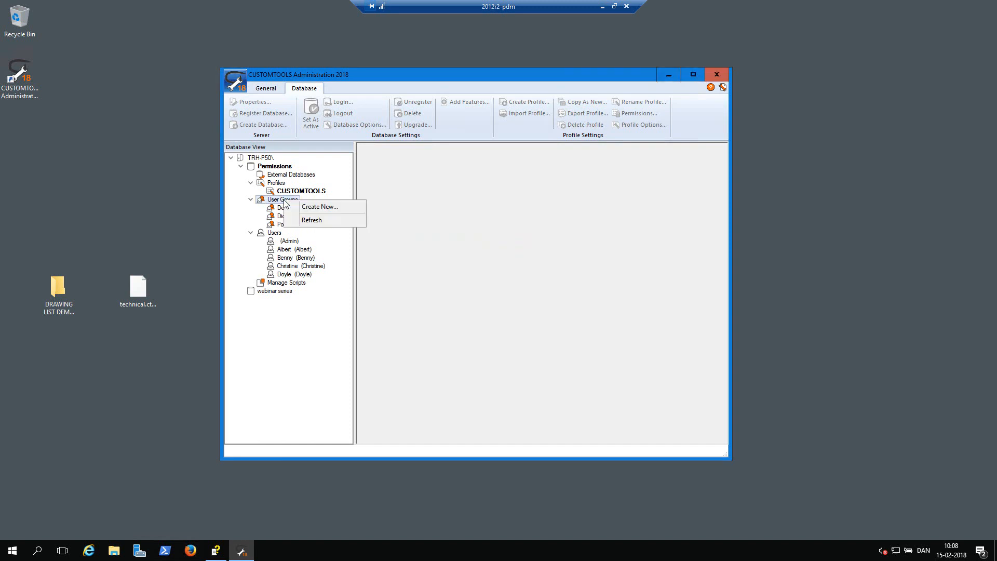
pyautogui.click(319, 206)
pyautogui.write('Adm')
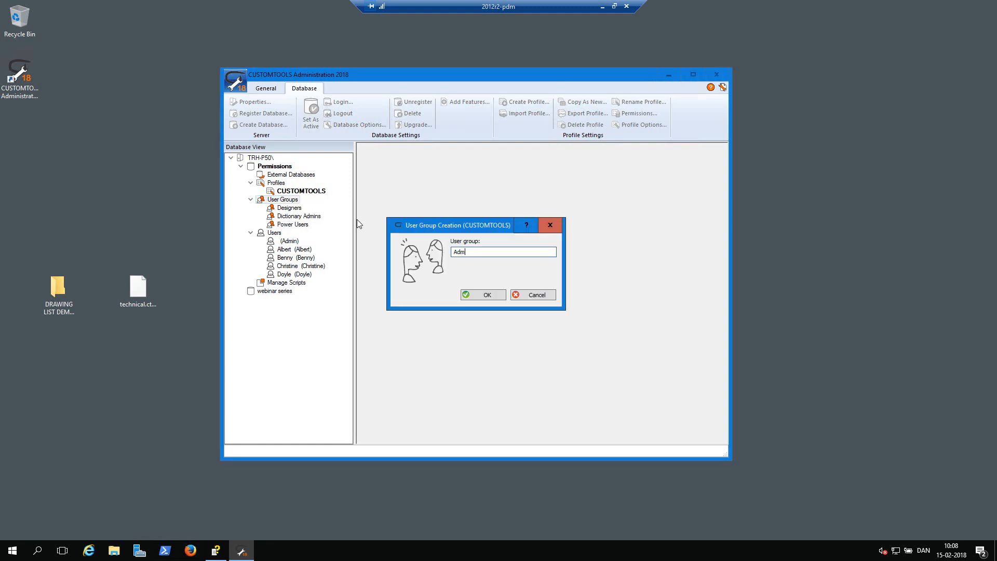
pyautogui.write('inistrators')
pyautogui.click(485, 294)
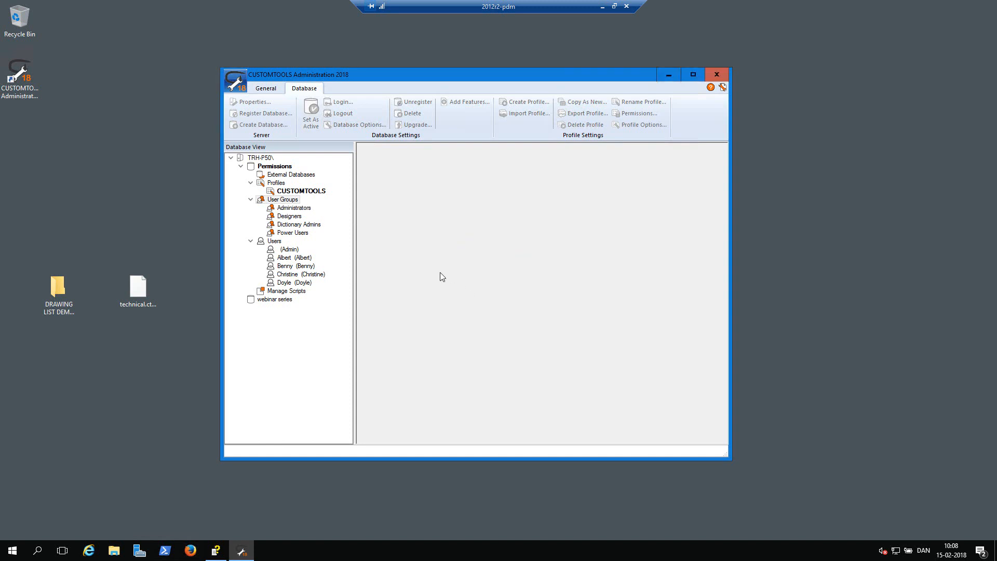
# Step: Add the first new user to the Designers group and the second new user to the Power Users group
pyautogui.click(293, 217)
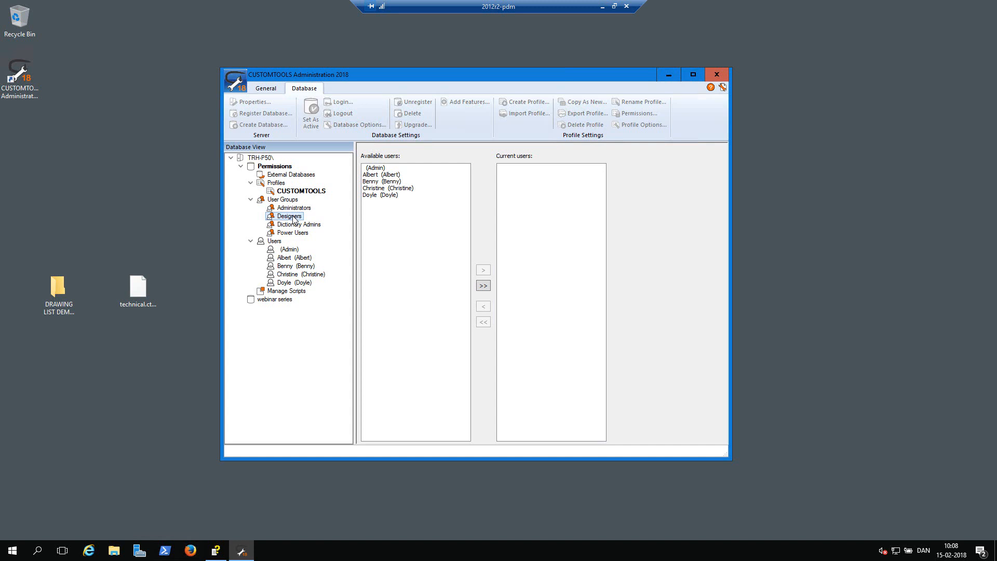
pyautogui.click(371, 175)
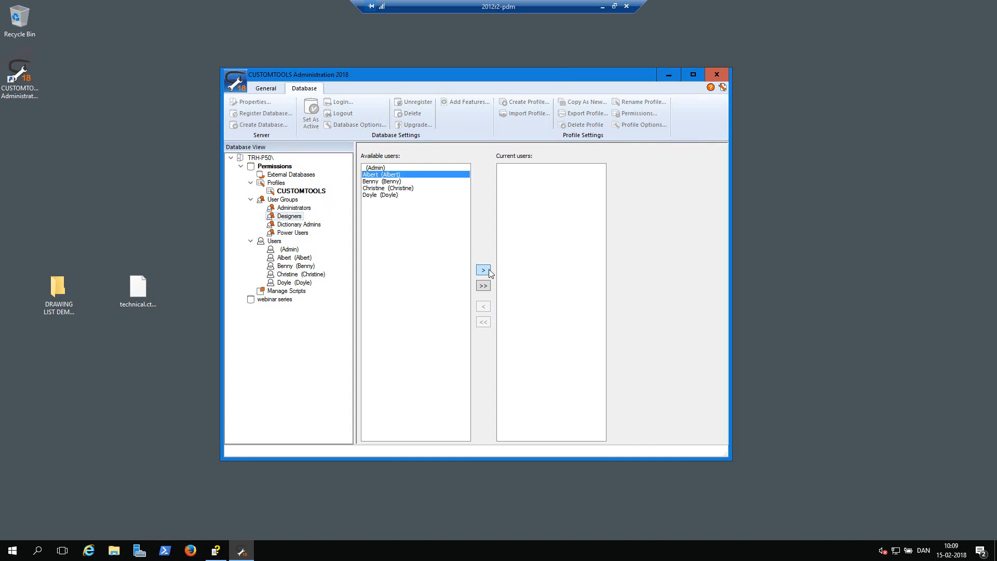
pyautogui.click(483, 270)
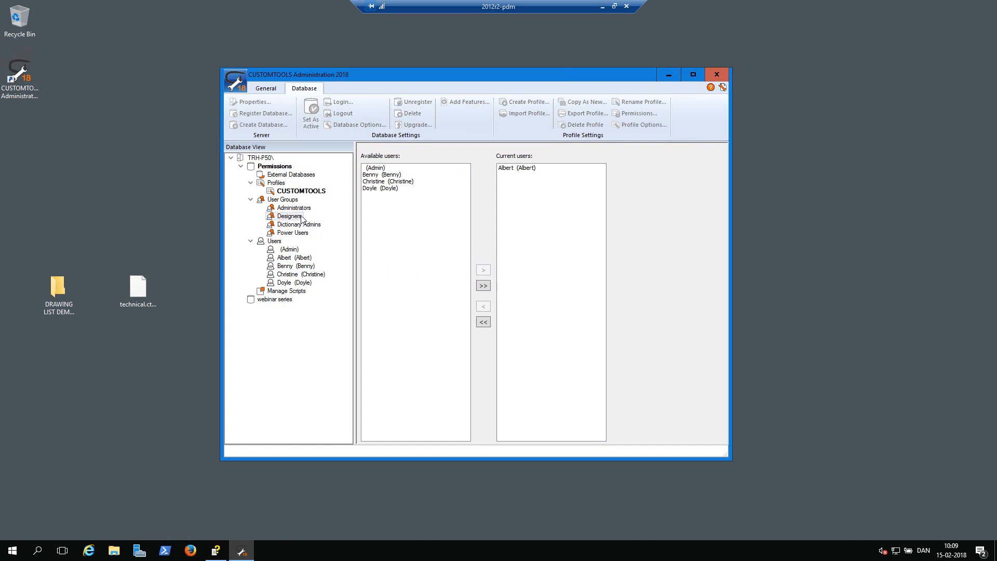
pyautogui.click(289, 234)
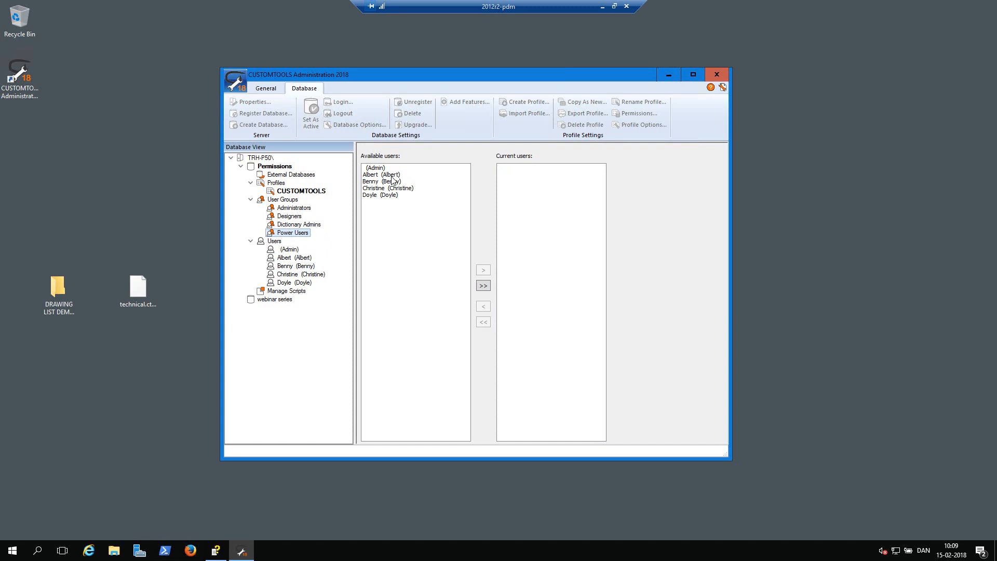
pyautogui.click(388, 182)
pyautogui.click(483, 270)
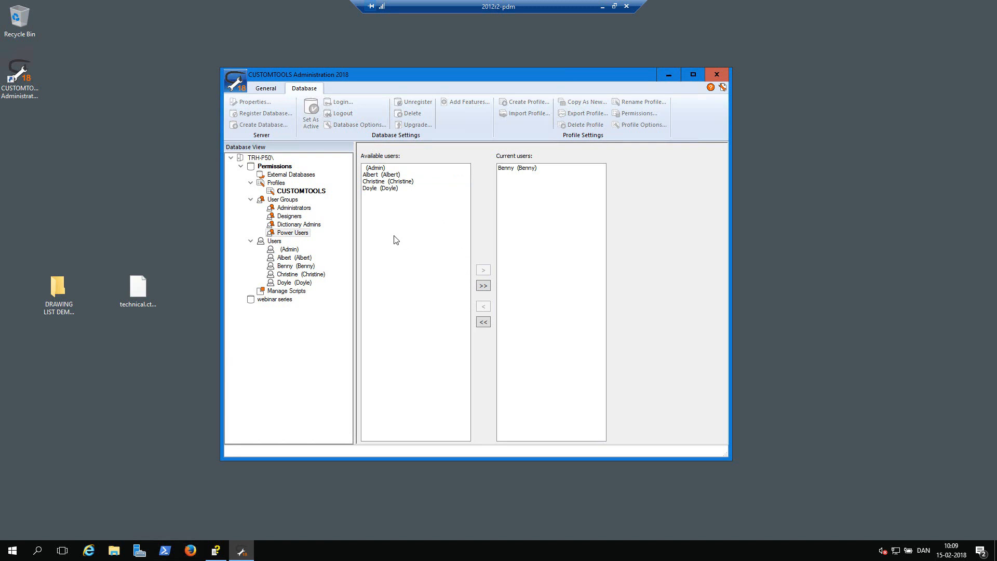
# Step: Add the third new user to the Dictionary Admins group and the fourth new user to the Administrators group
pyautogui.click(291, 226)
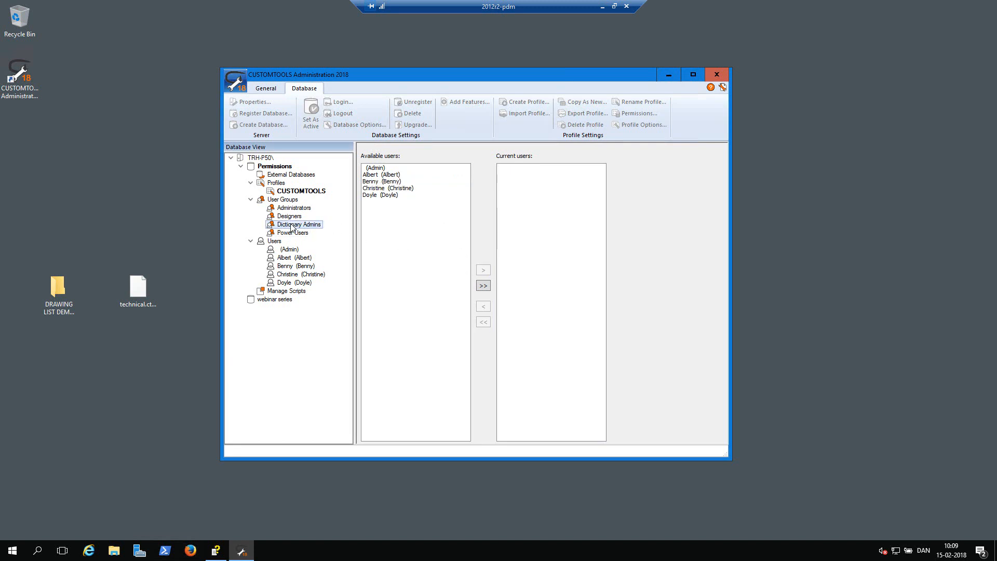
pyautogui.click(382, 188)
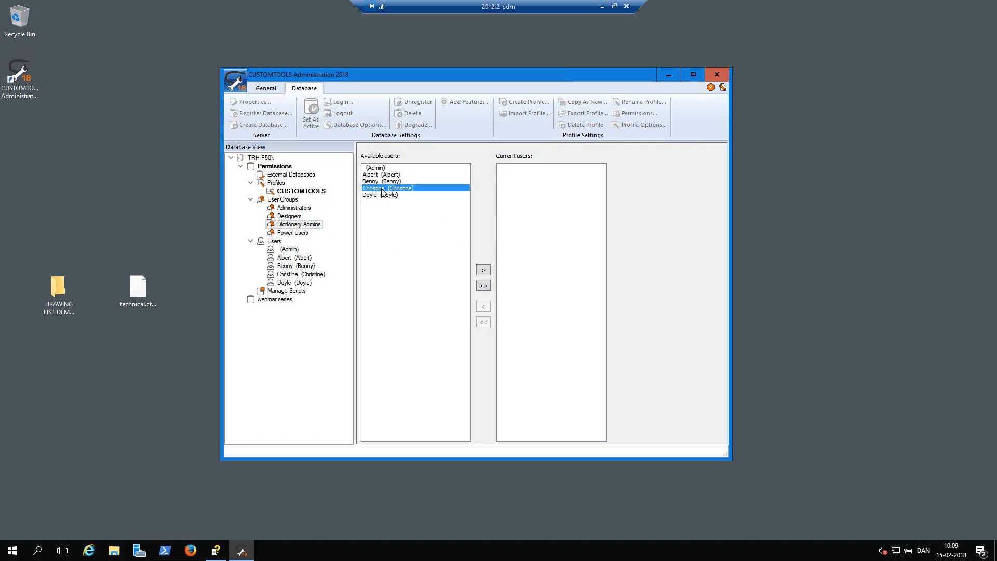
pyautogui.click(483, 270)
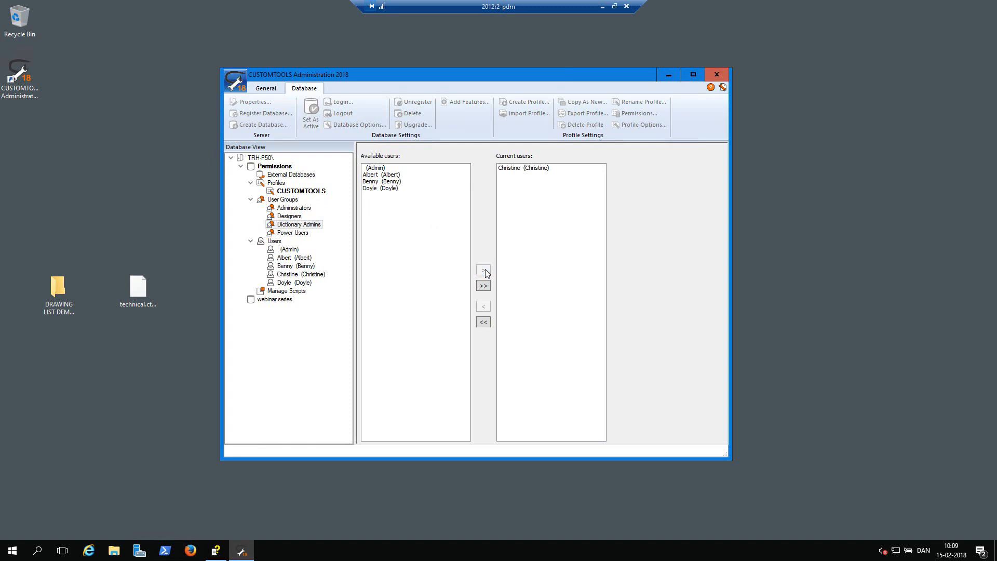
pyautogui.click(293, 209)
pyautogui.click(372, 195)
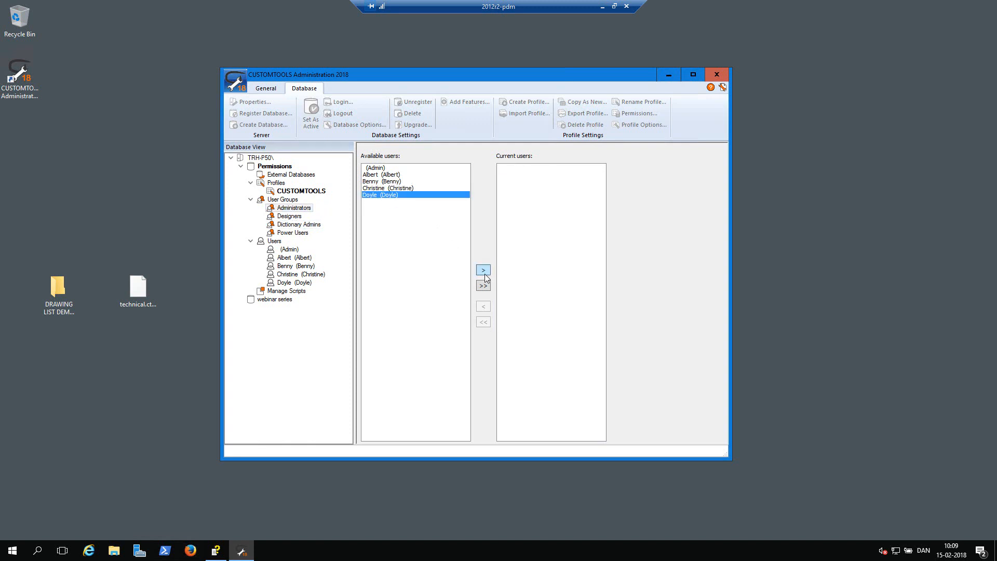
pyautogui.click(484, 274)
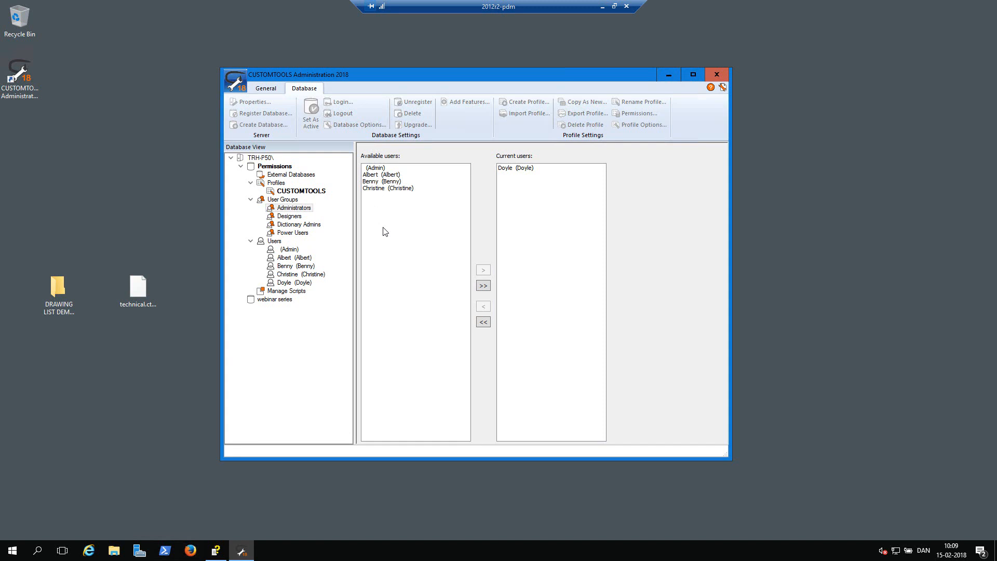
# Step: Inspect the built-in Admin user's information and the actions available for that account
pyautogui.rightClick(299, 252)
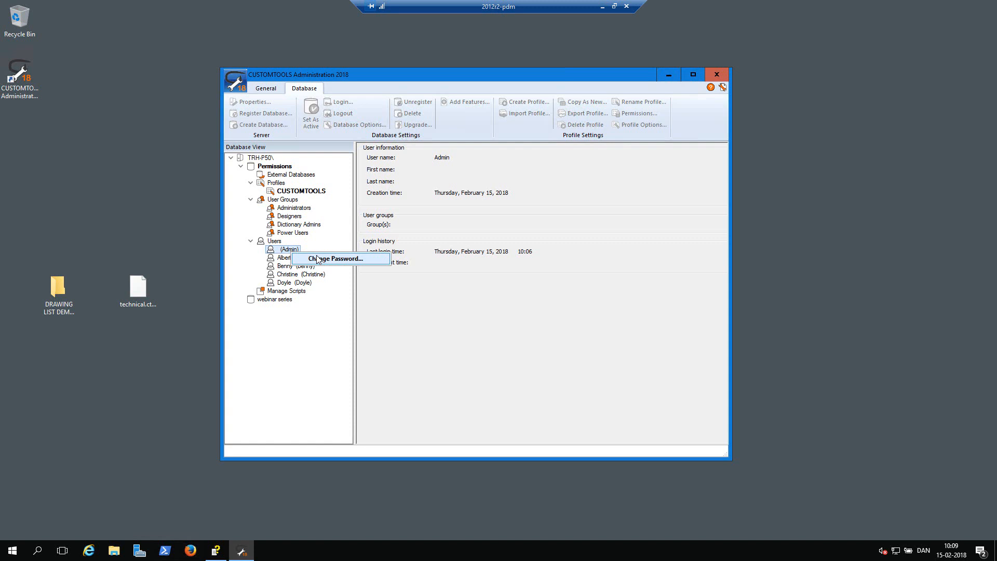
pyautogui.click(275, 251)
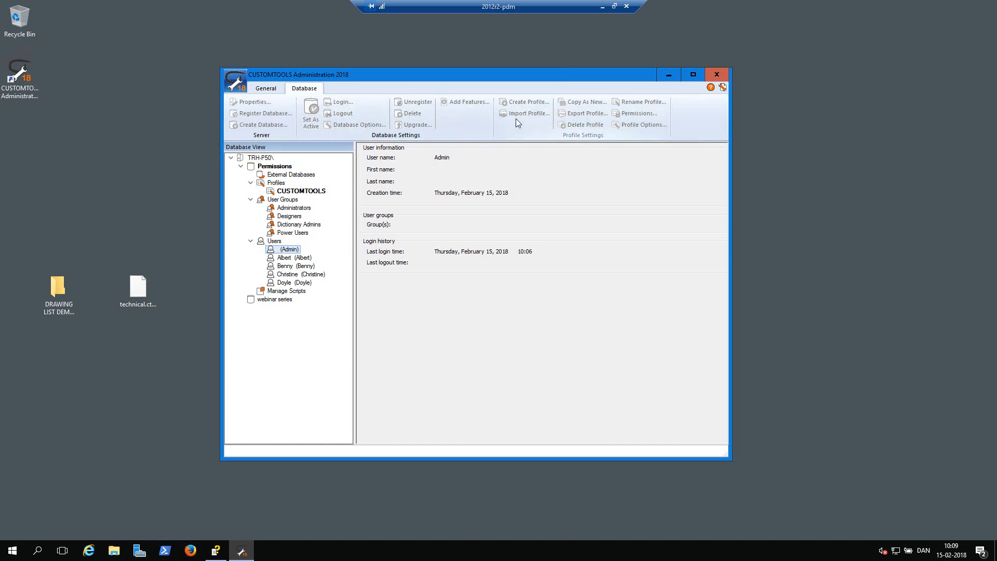
# Step: Leave the remote session and look at the databases listed in the local CUSTOMTOOLS Administration, closing it again
pyautogui.click(602, 7)
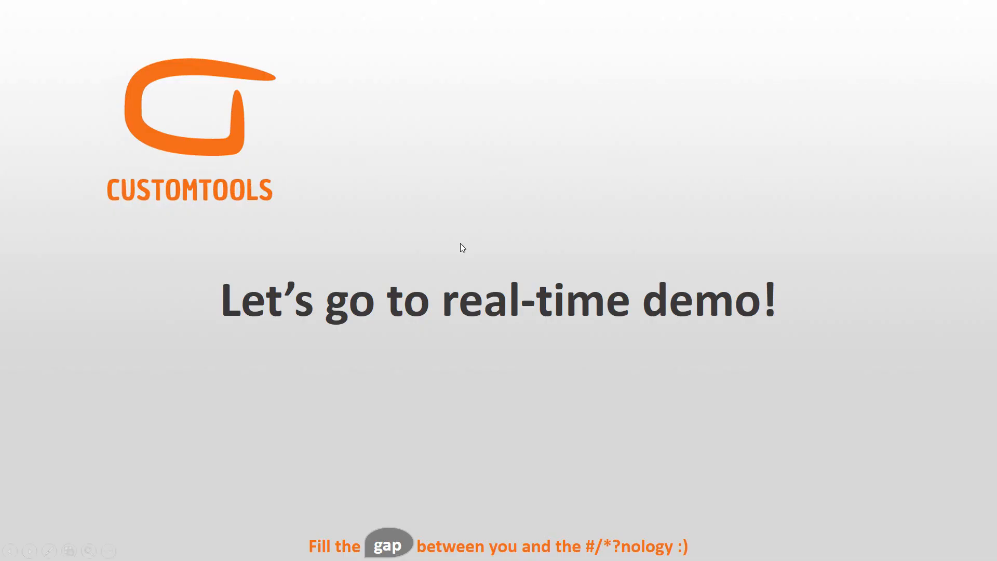
pyautogui.press('super')
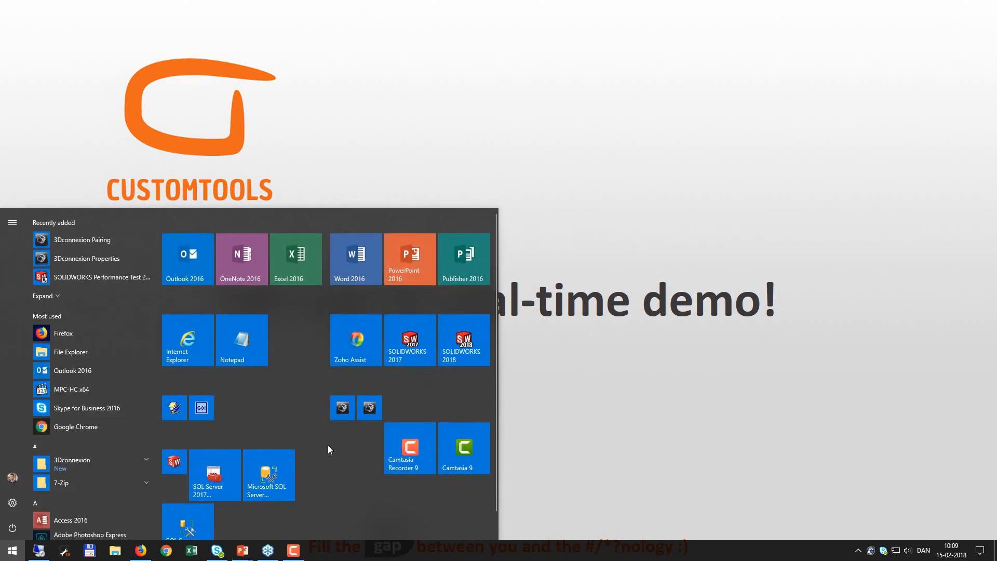
pyautogui.click(66, 552)
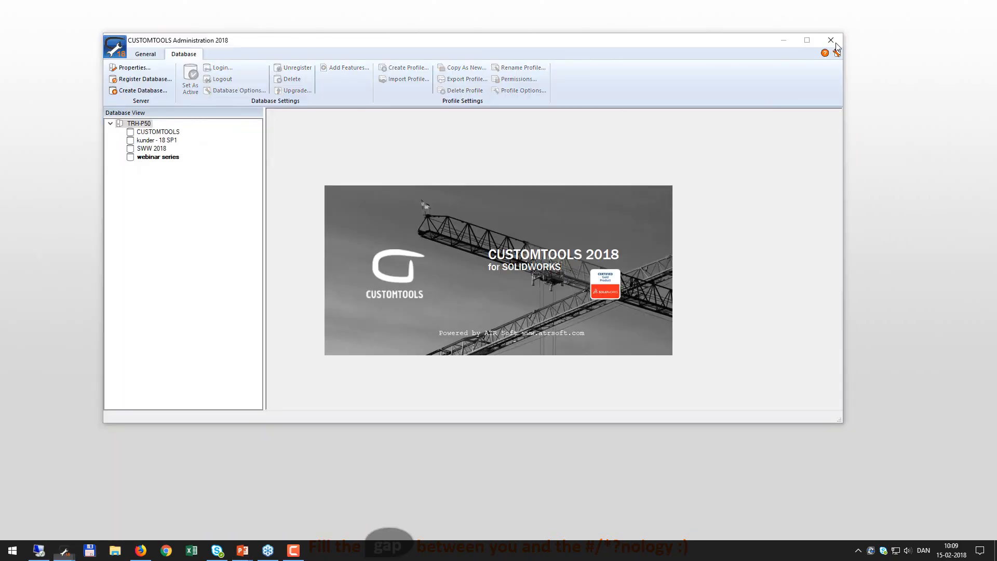
pyautogui.click(831, 41)
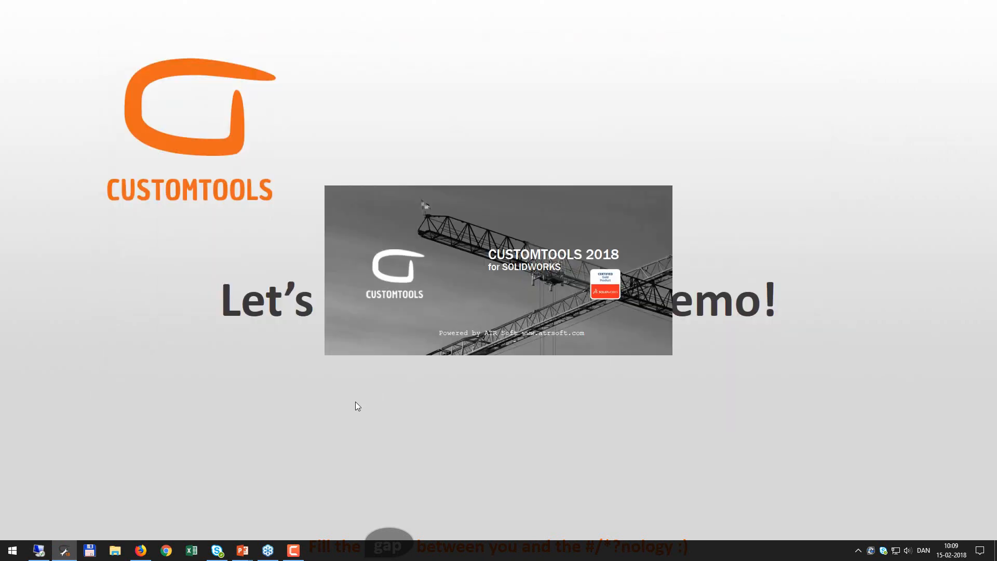
# Step: Start SOLIDWORKS 2018 and log in to the webinar series CUSTOMTOOLS database with the designer's user name
pyautogui.press('super')
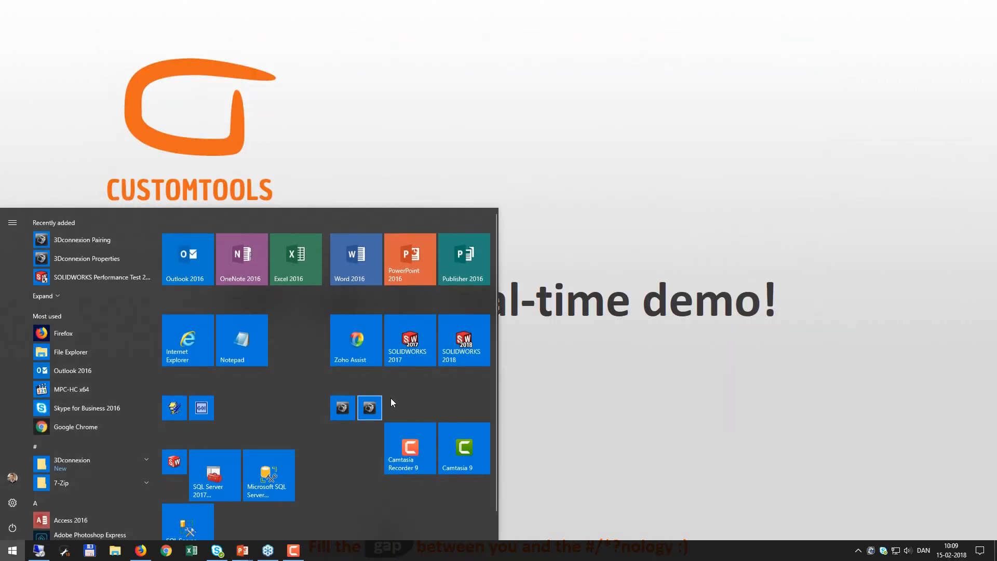
pyautogui.click(481, 332)
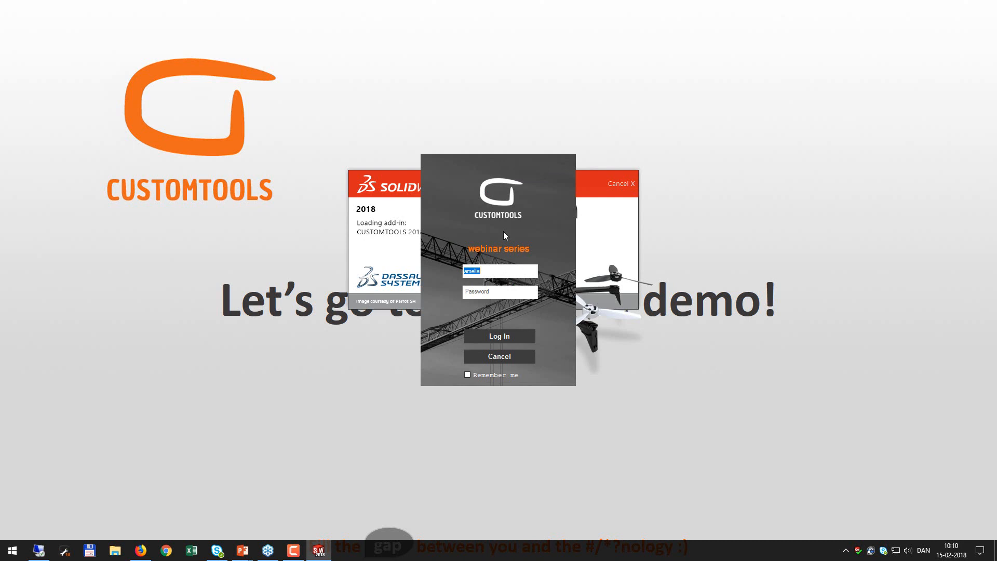
pyautogui.write('albert')
pyautogui.press('Return')
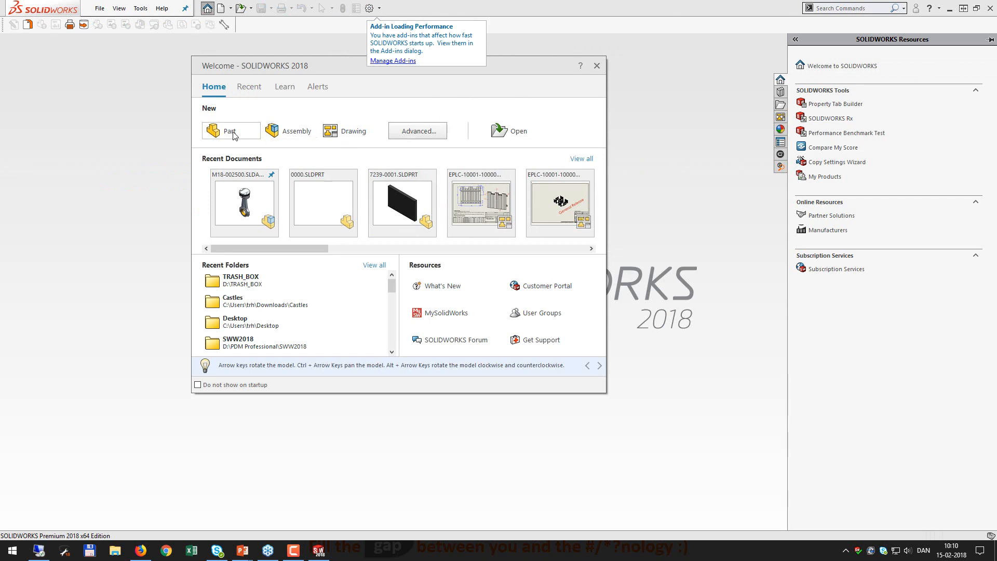
# Step: Create a new part from the bottle template and view its CUSTOMTOOLS properties without changing them
pyautogui.click(597, 65)
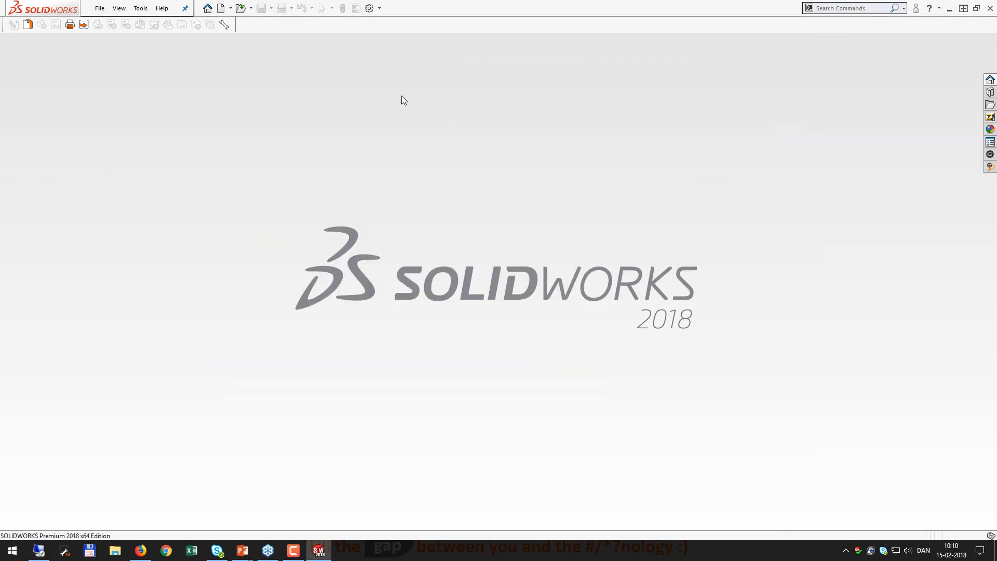
pyautogui.click(221, 8)
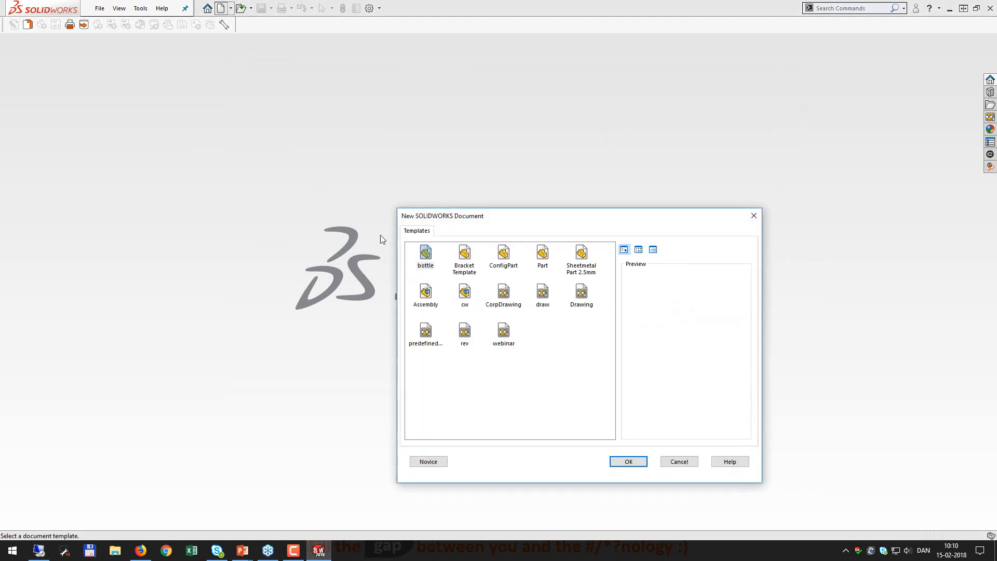
pyautogui.click(627, 461)
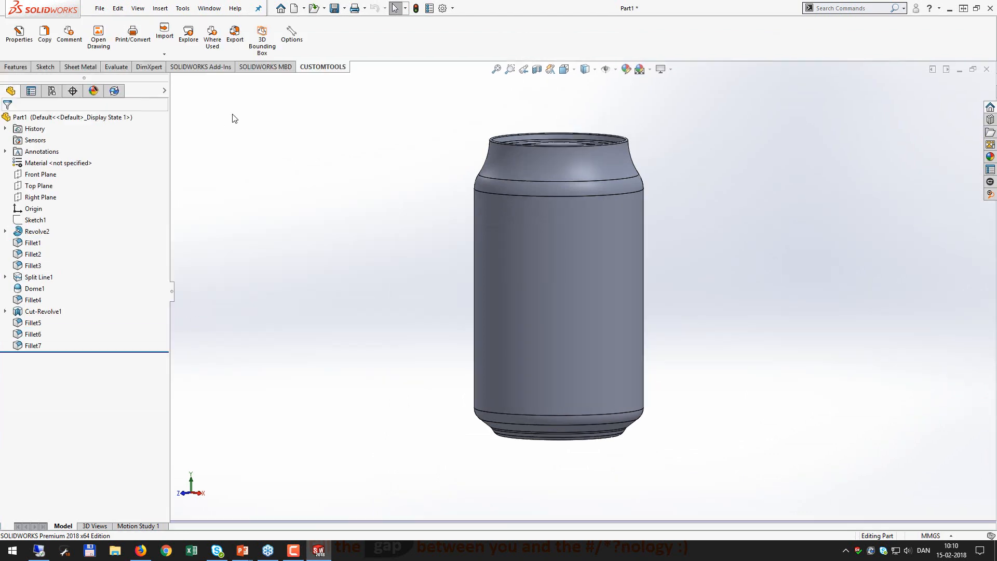
pyautogui.click(19, 34)
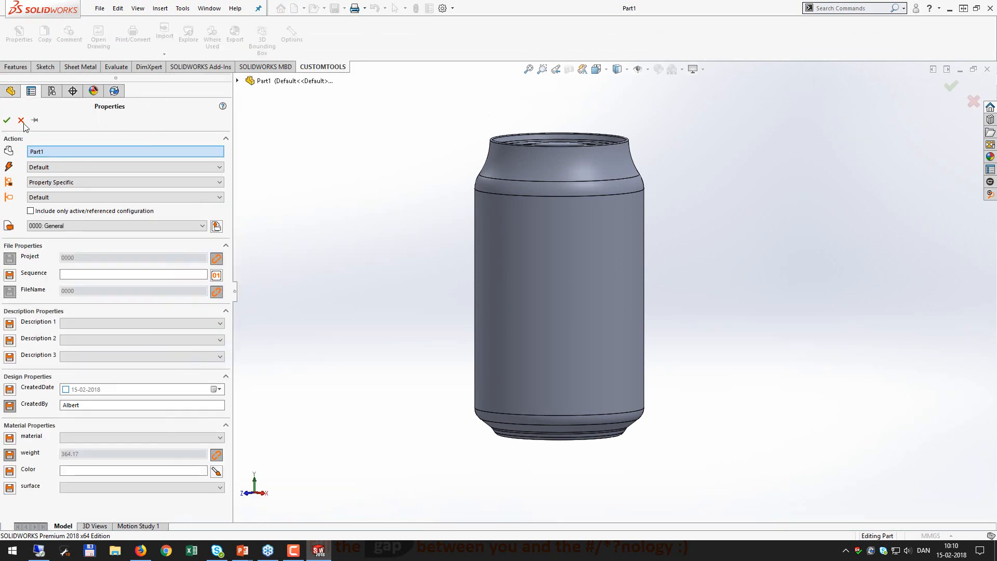
pyautogui.click(21, 120)
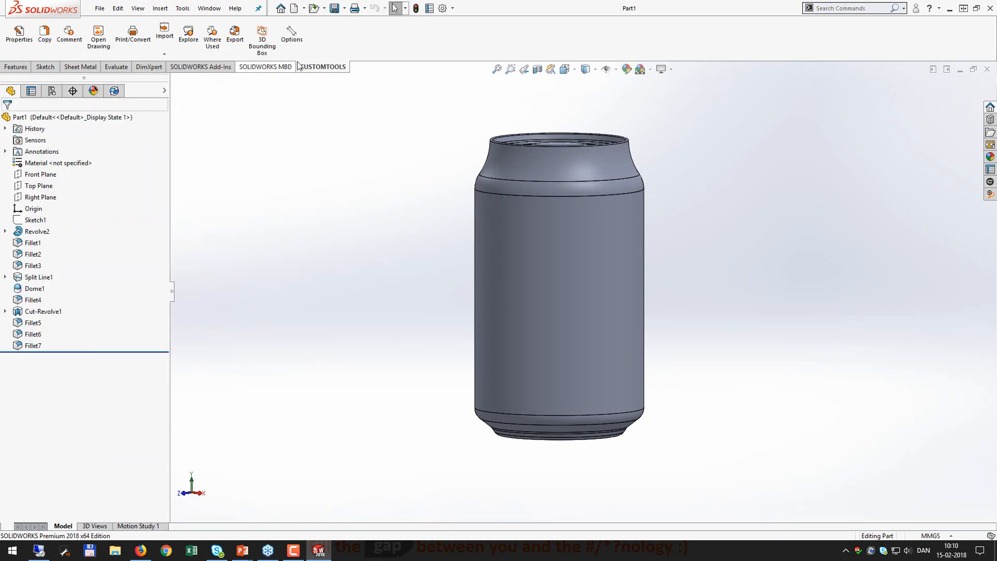
# Step: Examine the General, File Operations and Messages/Errors/Warnings pages of the CUSTOMTOOLS options available to this user
pyautogui.click(300, 45)
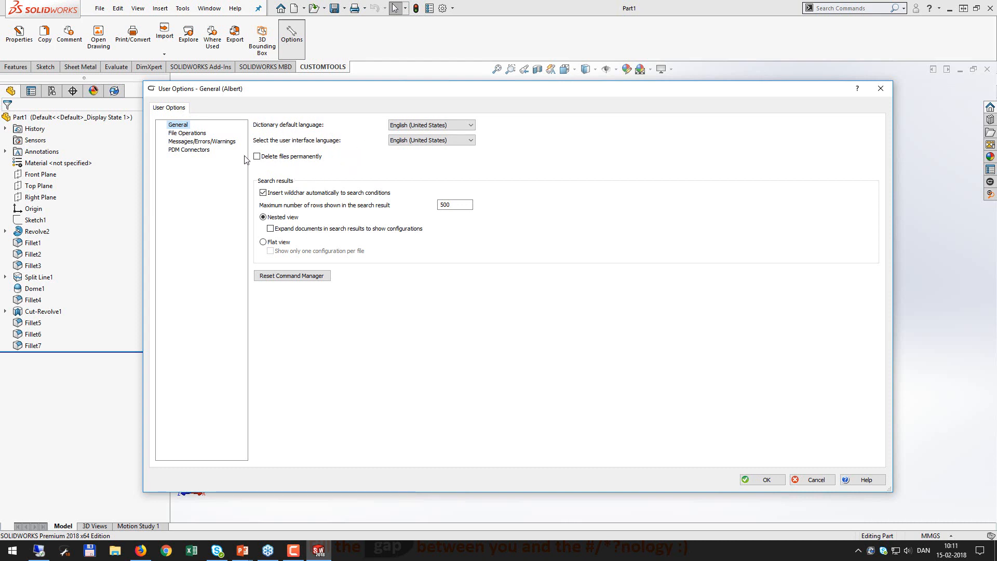
pyautogui.click(196, 135)
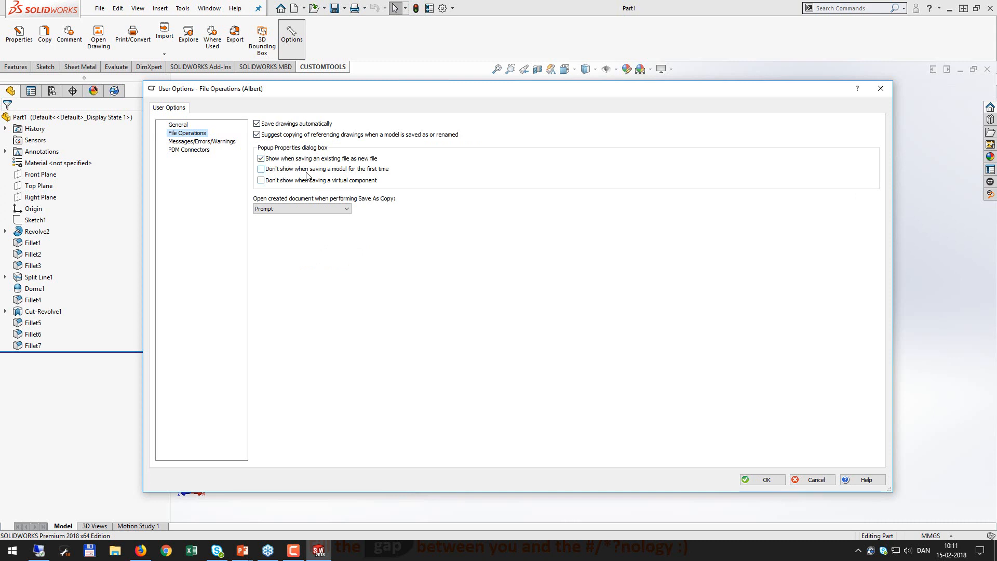
pyautogui.click(218, 142)
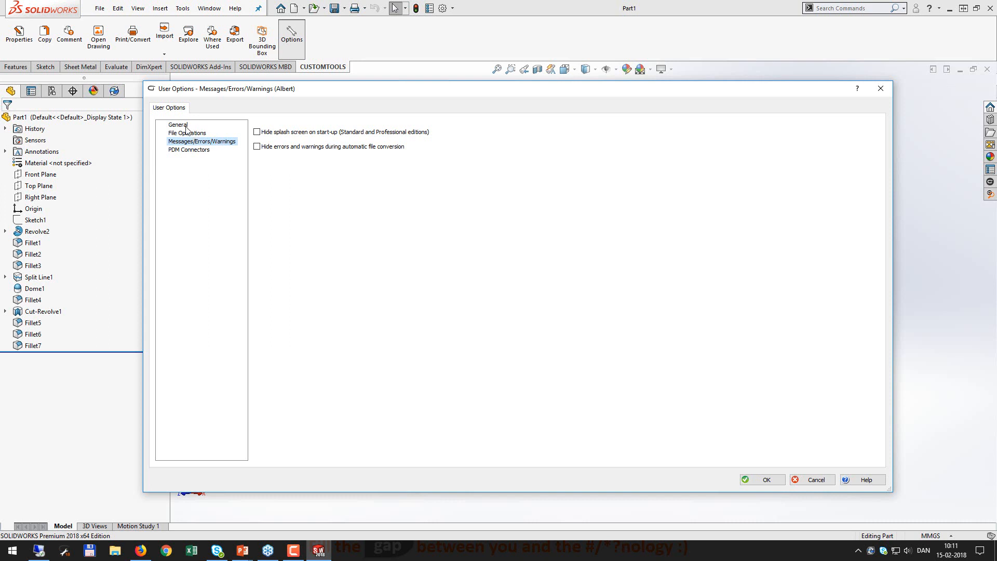
pyautogui.click(800, 481)
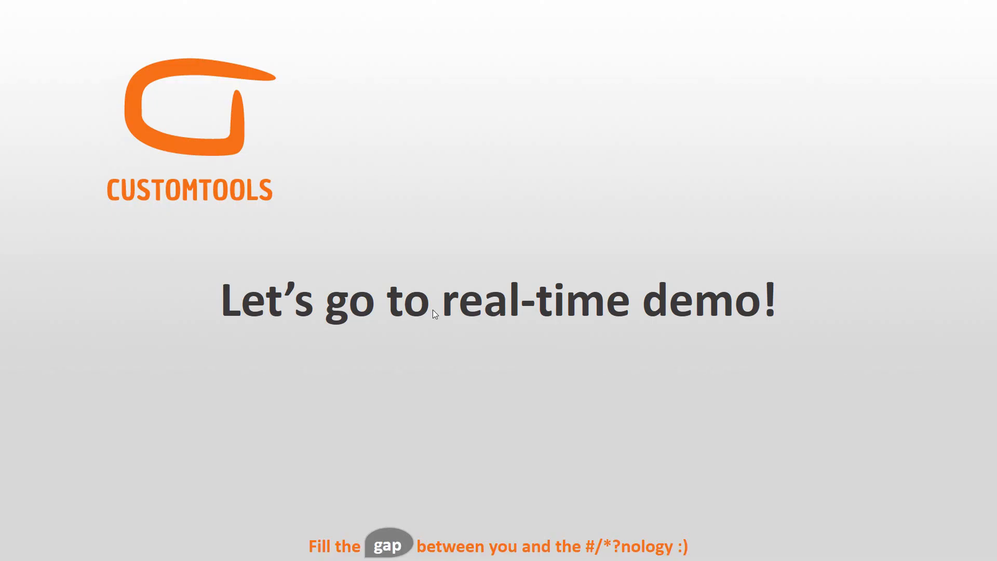
# Step: Restart SOLIDWORKS 2018 and log in to the webinar series database with the dictionary administrator's user name
pyautogui.press('super')
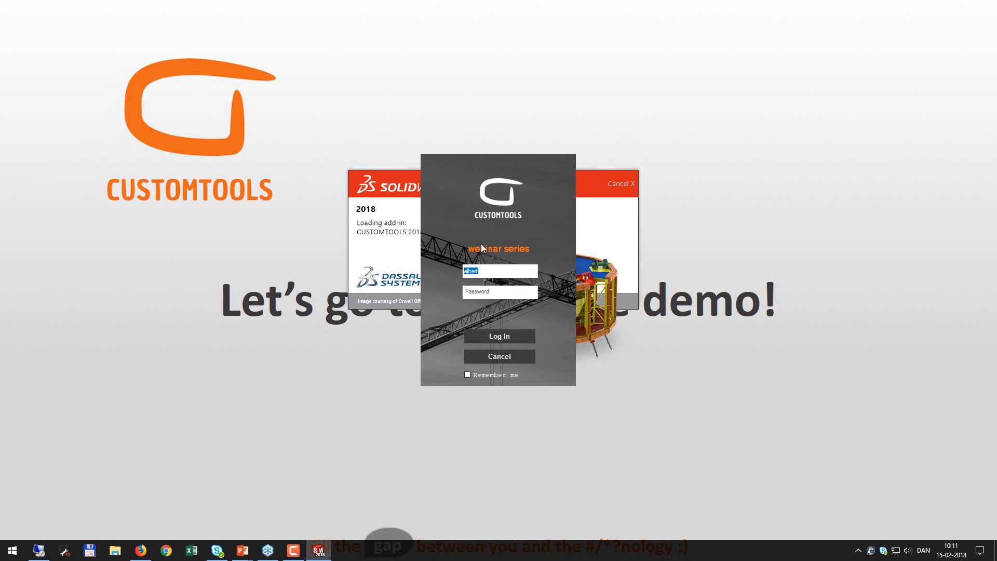
pyautogui.write('christin')
pyautogui.write('a')
pyautogui.press('Return')
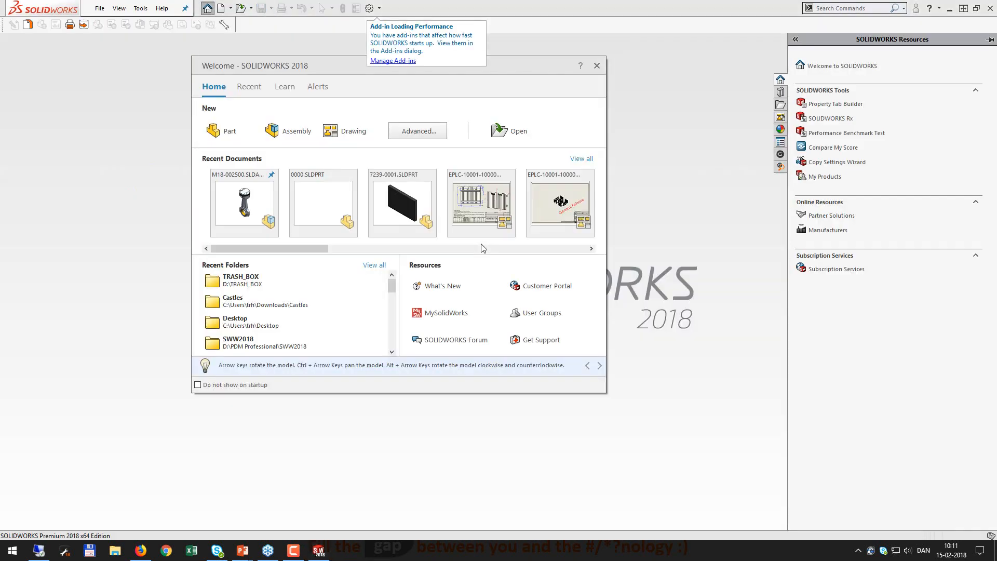
# Step: Examine the Translation Options among the CUSTOMTOOLS database options available to the dictionary administrator
pyautogui.click(597, 66)
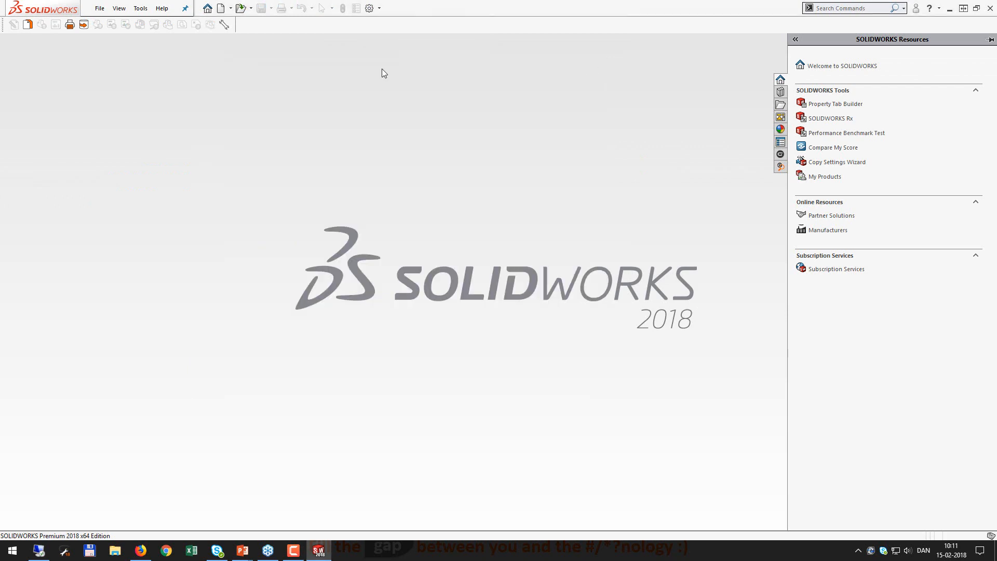
pyautogui.click(224, 25)
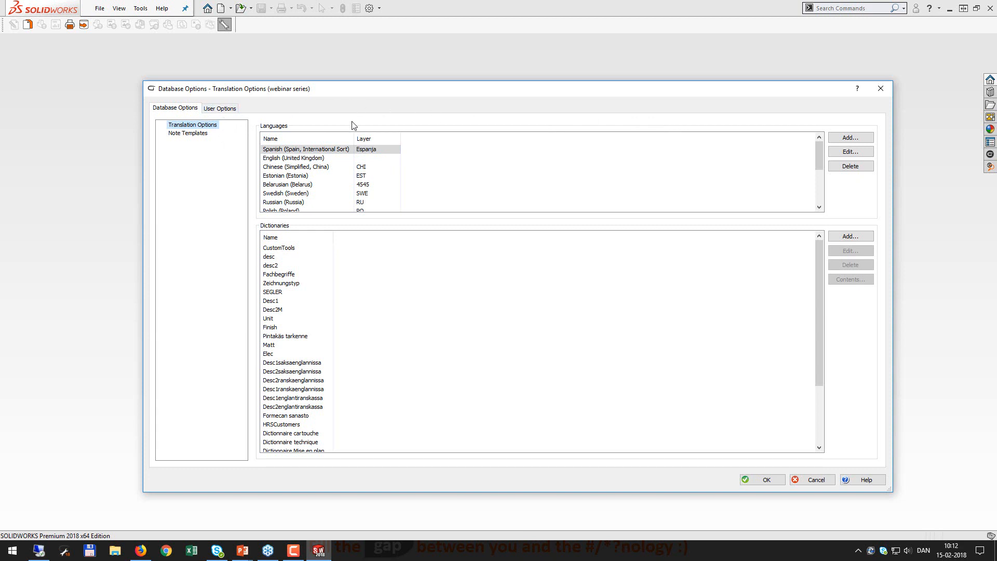
pyautogui.click(880, 89)
# Step: Switch back to CUSTOMTOOLS Administration in the remote session and remove the Read and Use rights of all four individual users on the CUSTOMTOOLS profile
pyautogui.click(39, 550)
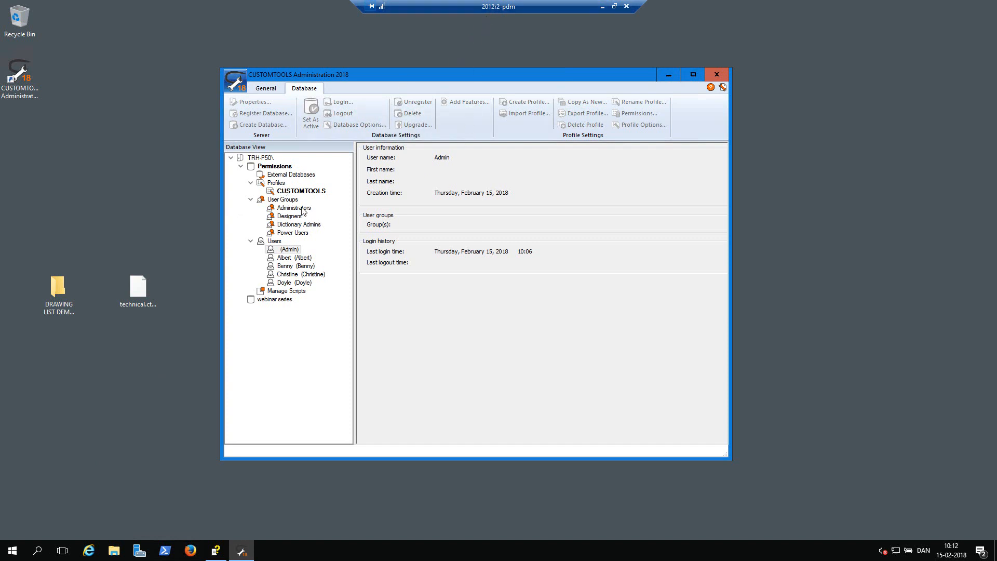
pyautogui.rightClick(273, 193)
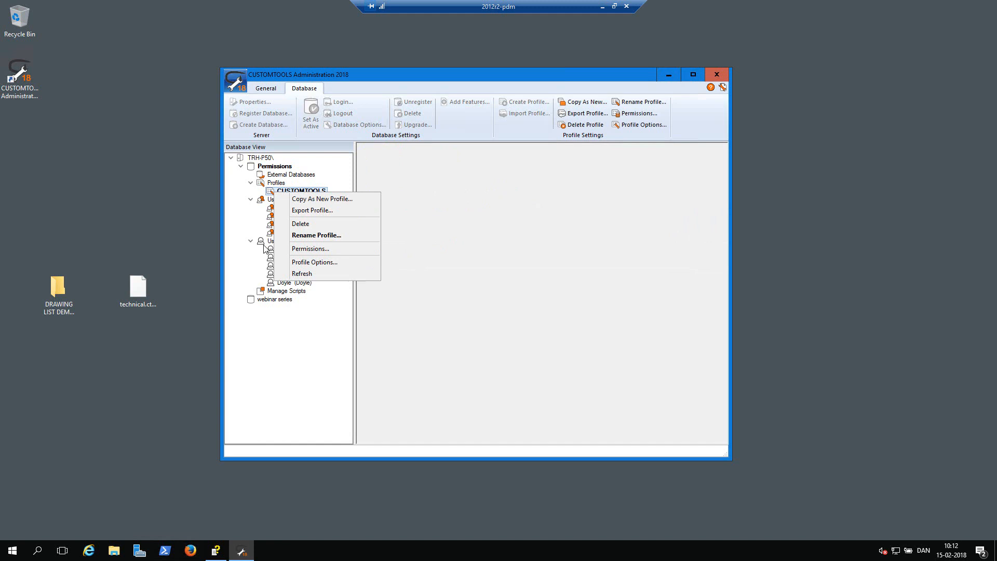
pyautogui.click(304, 250)
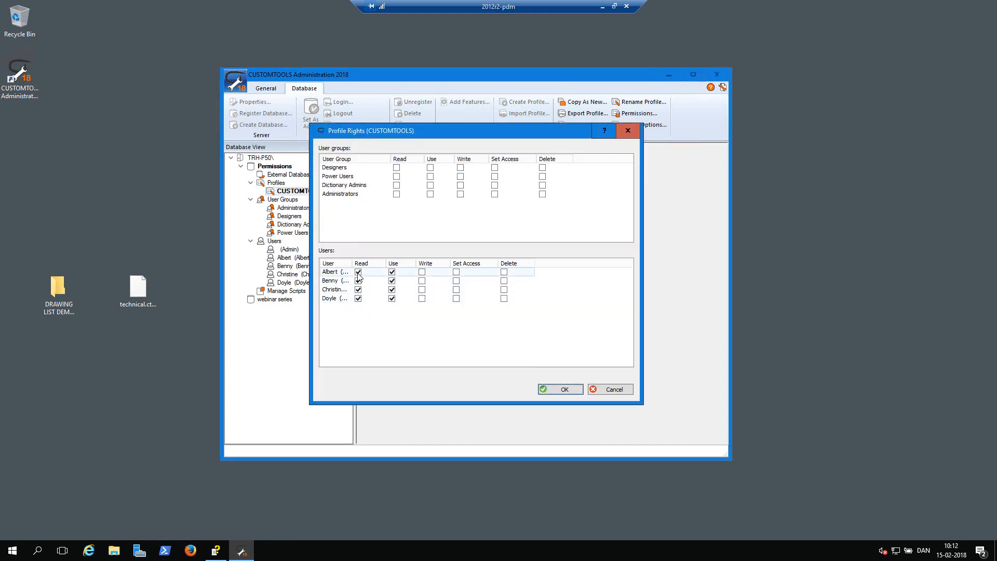
pyautogui.click(358, 271)
pyautogui.click(358, 281)
pyautogui.click(358, 289)
pyautogui.click(358, 298)
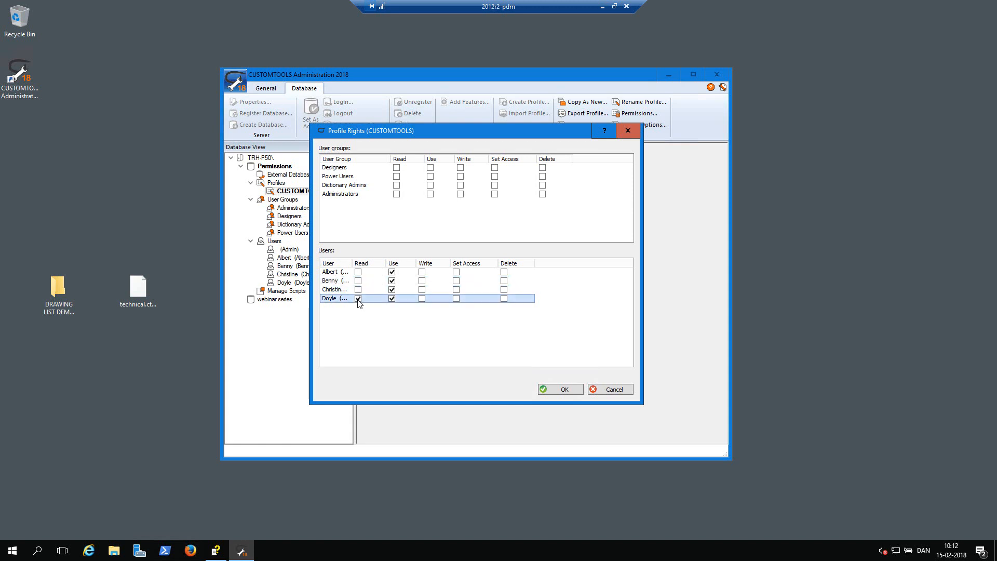
pyautogui.click(391, 298)
pyautogui.click(391, 289)
pyautogui.click(392, 281)
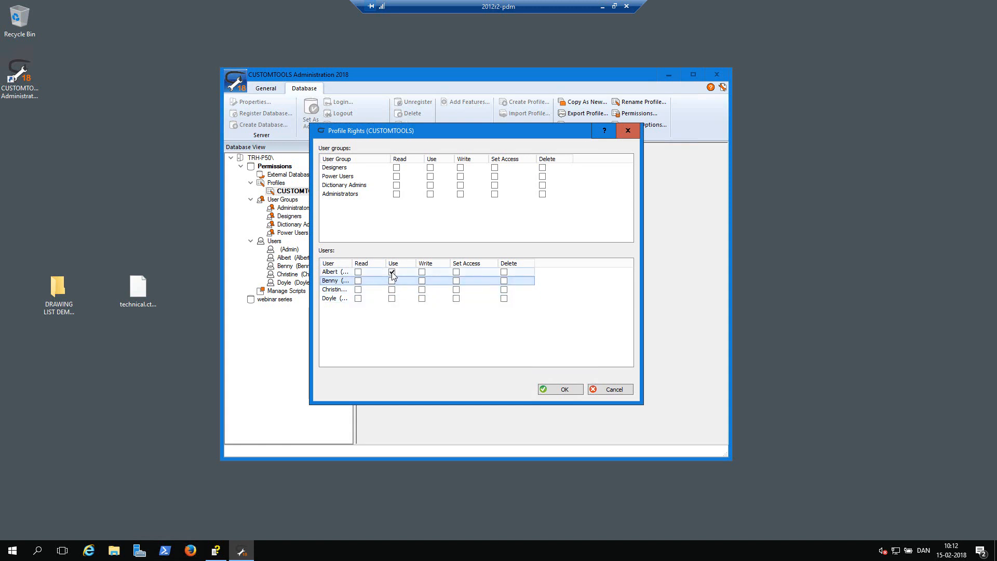
pyautogui.click(391, 272)
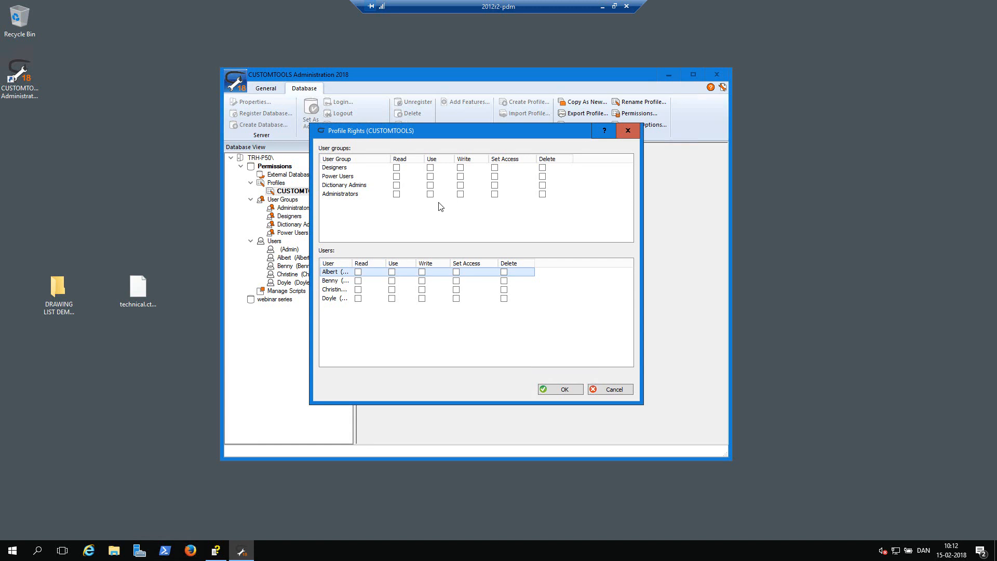
# Step: Grant Designers and Dictionary Admins Read and Use rights on the profile, and Power Users Read, Use and Write rights
pyautogui.click(397, 169)
pyautogui.click(430, 168)
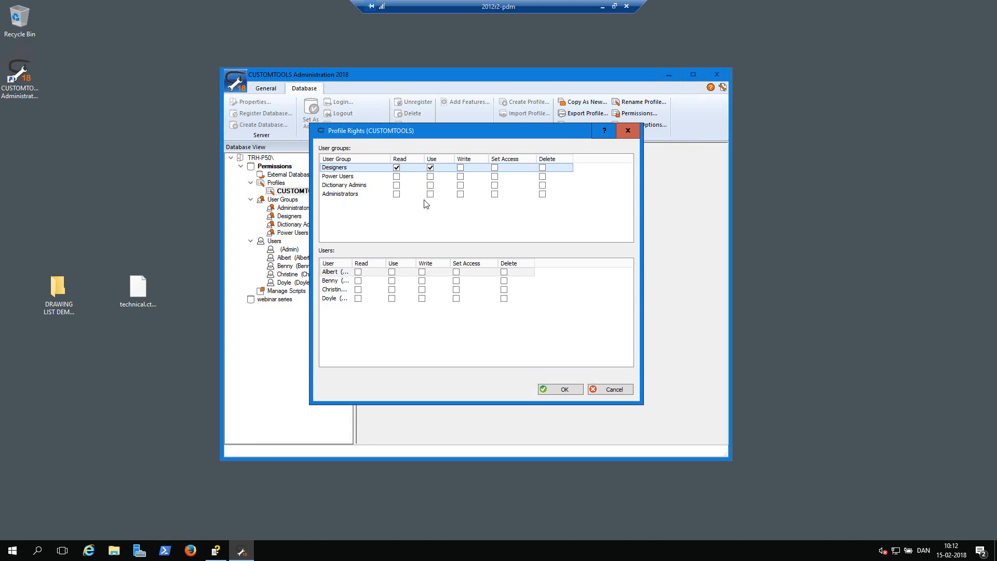
pyautogui.click(397, 177)
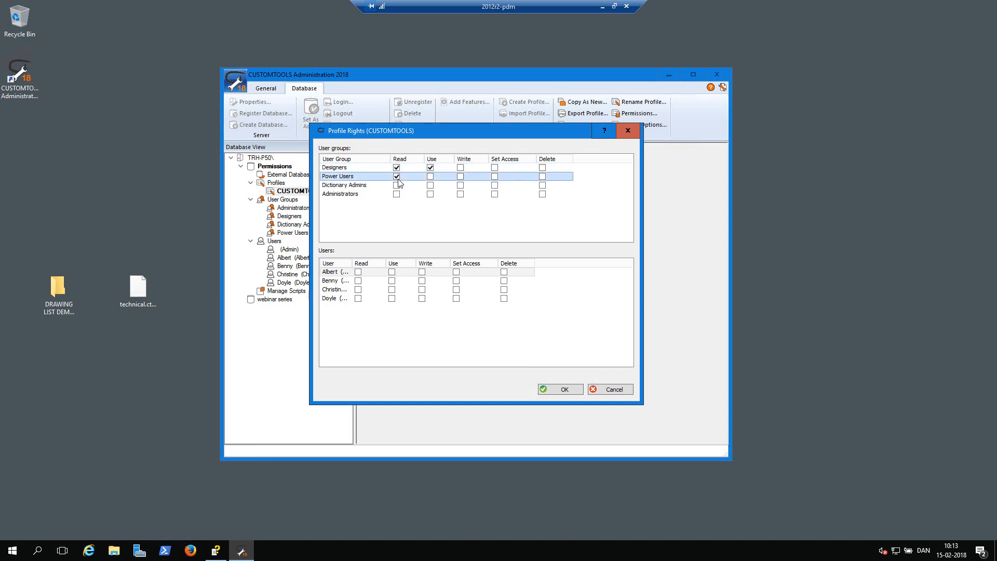
pyautogui.click(430, 177)
pyautogui.click(396, 185)
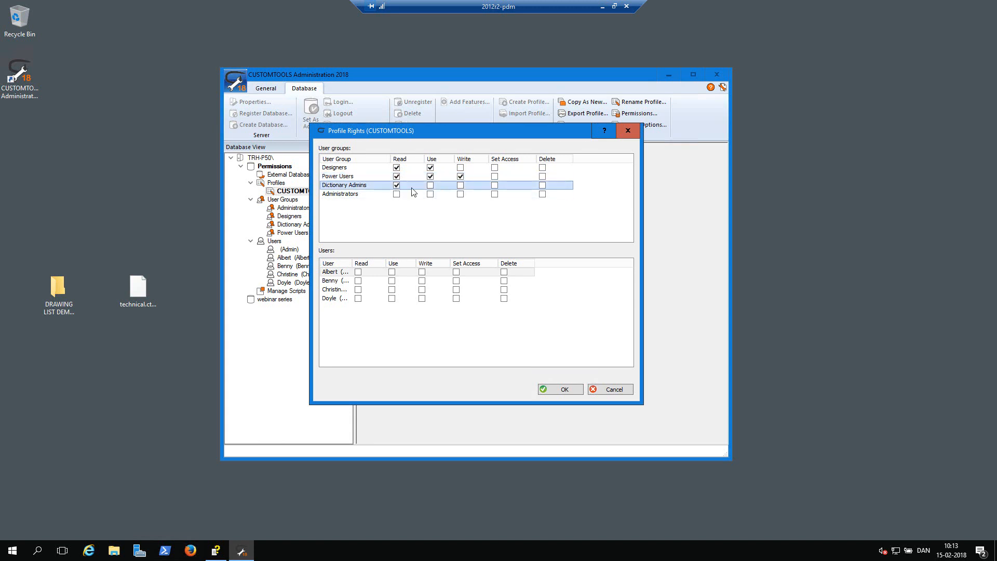
pyautogui.click(431, 186)
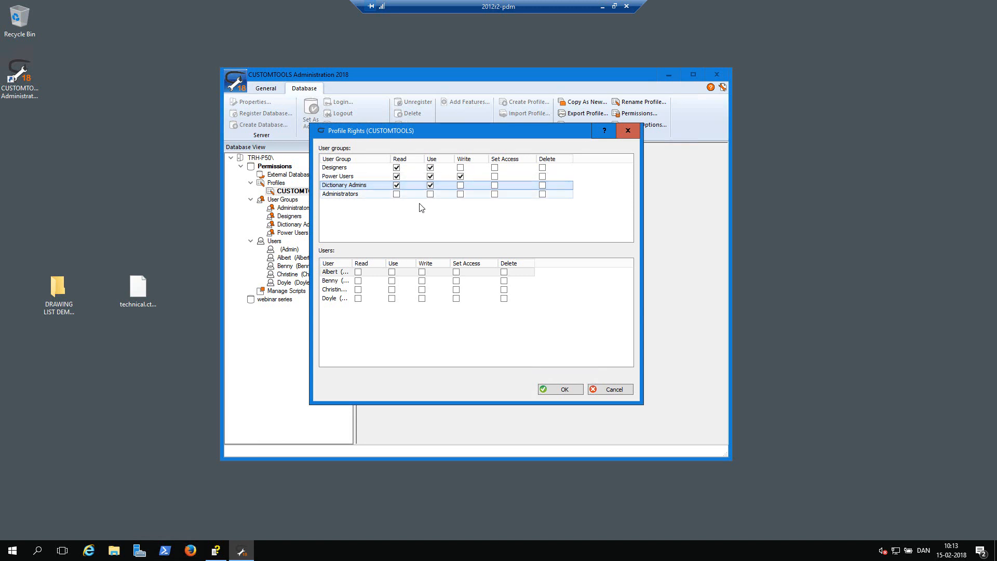
# Step: Grant the Administrators group Read, Use, Write, Set Access and Delete rights on the profile and save the profile rights
pyautogui.click(397, 194)
pyautogui.click(431, 195)
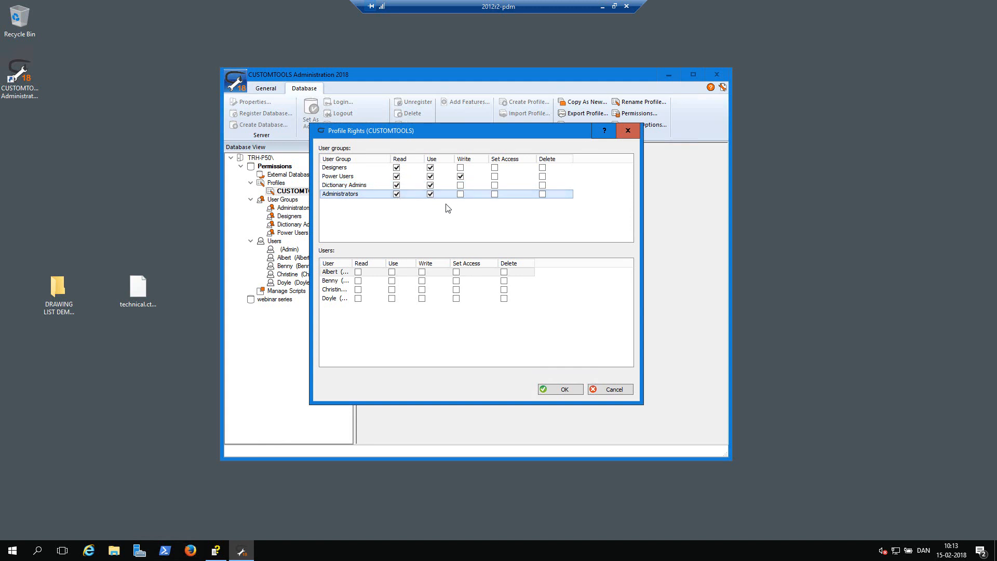
pyautogui.click(460, 194)
pyautogui.click(494, 195)
pyautogui.click(542, 195)
pyautogui.click(565, 390)
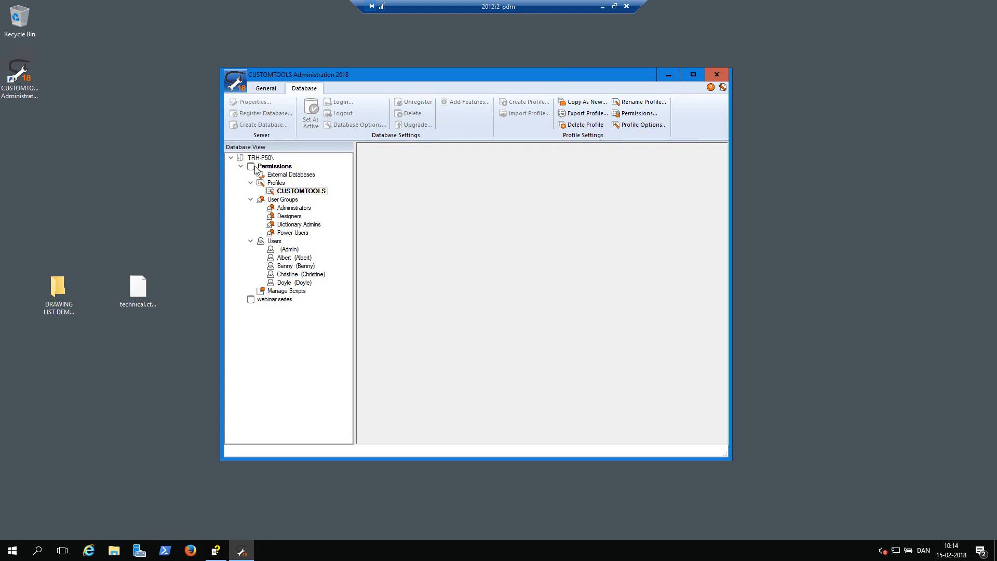
# Step: Open the database rights of the Permissions database and grant the Power Users group the Manage User Groups and Manage Users rights
pyautogui.click(275, 167)
pyautogui.rightClick(275, 169)
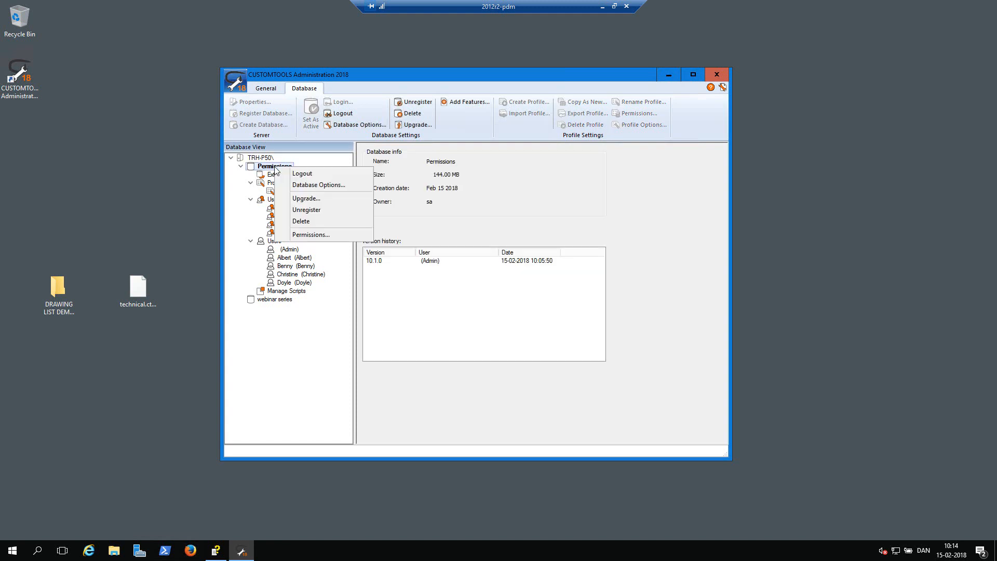
pyautogui.click(330, 237)
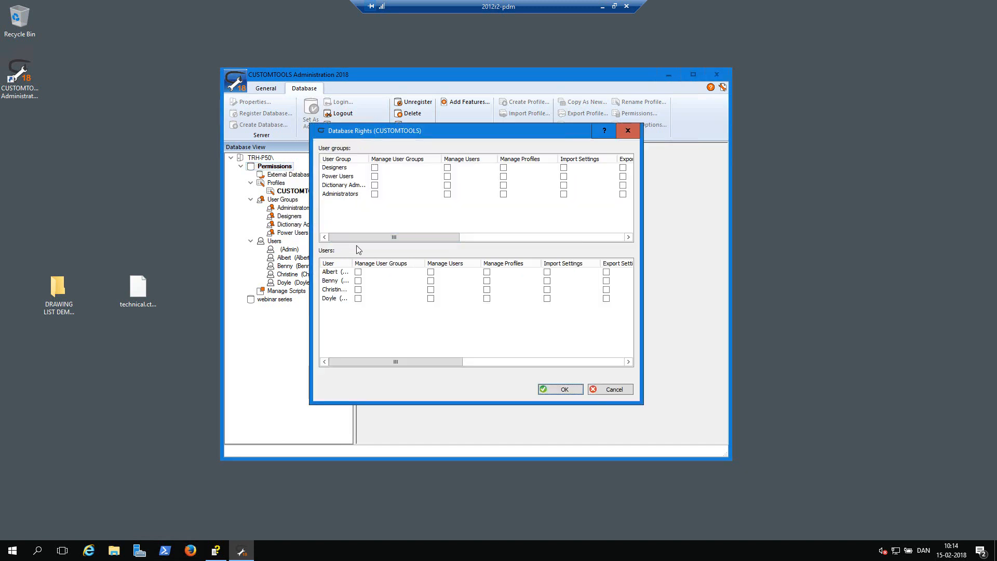
pyautogui.moveTo(368, 361); pyautogui.dragTo(332, 353)
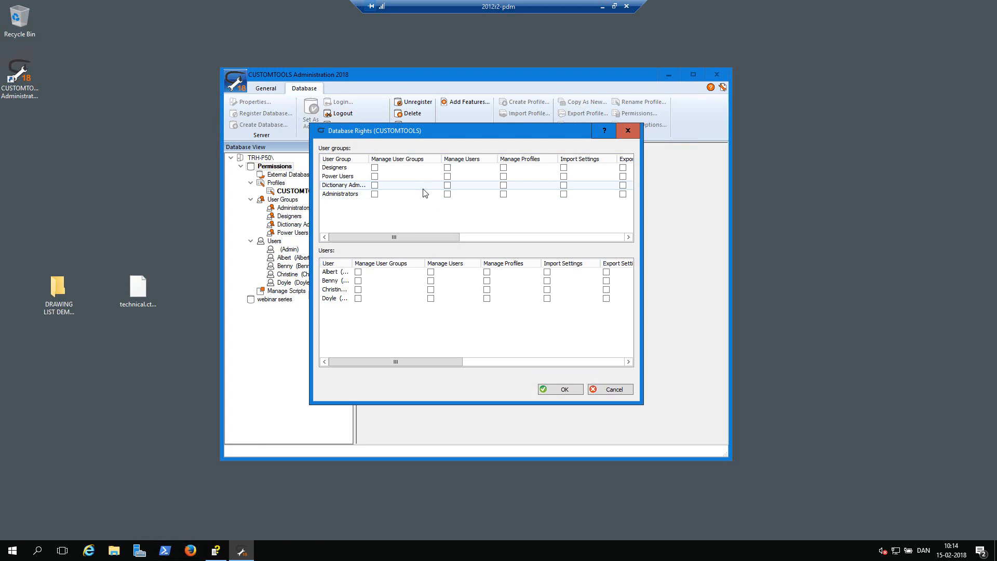
pyautogui.click(339, 169)
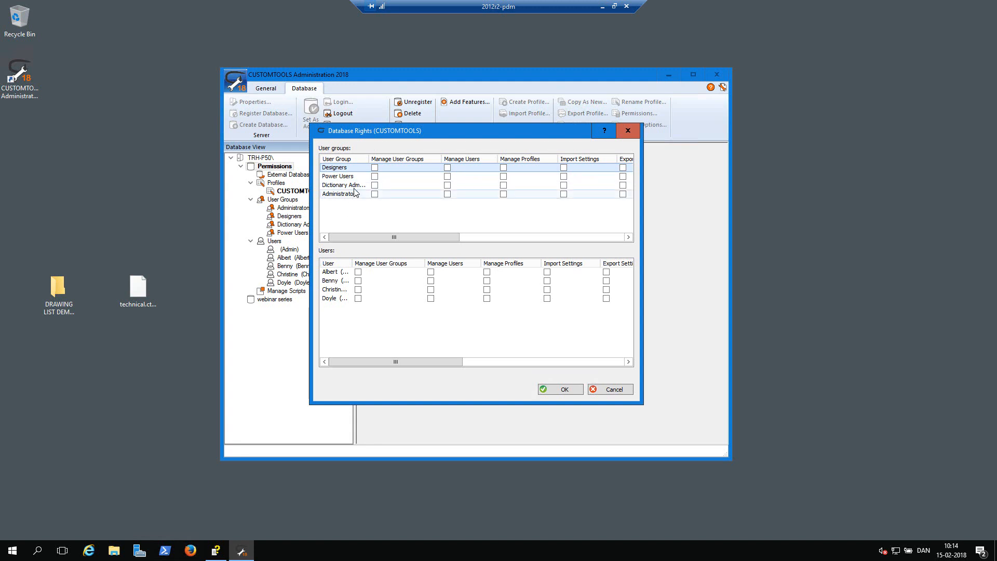
pyautogui.moveTo(365, 237)
pyautogui.mouseDown()
pyautogui.moveTo(546, 237)
pyautogui.moveTo(365, 236)
pyautogui.mouseUp()
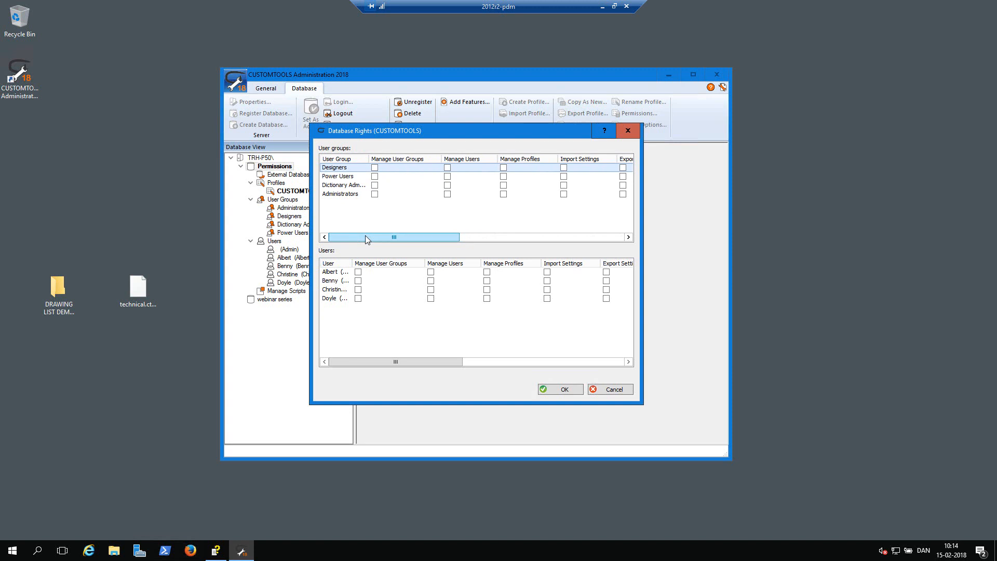
pyautogui.click(350, 178)
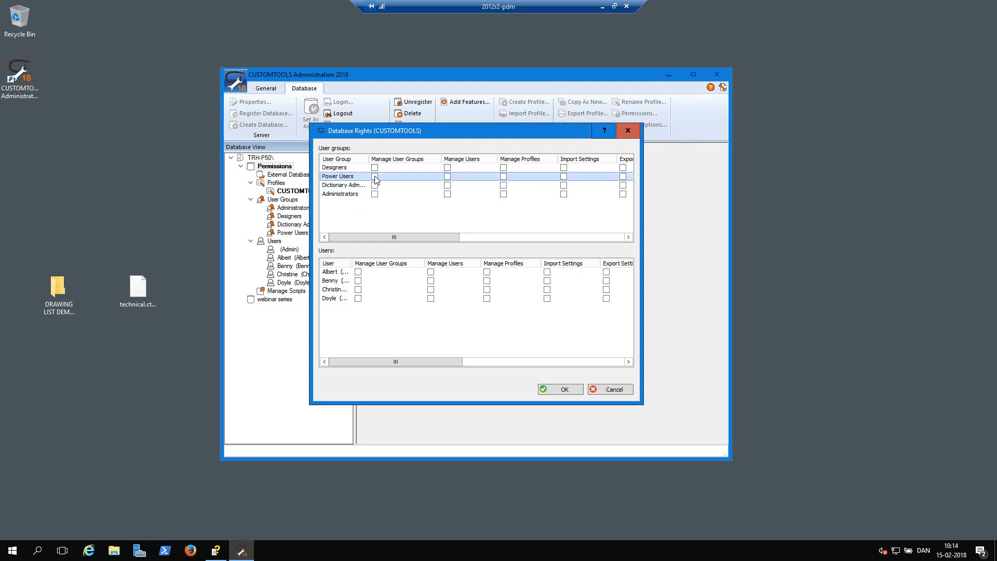
pyautogui.click(374, 176)
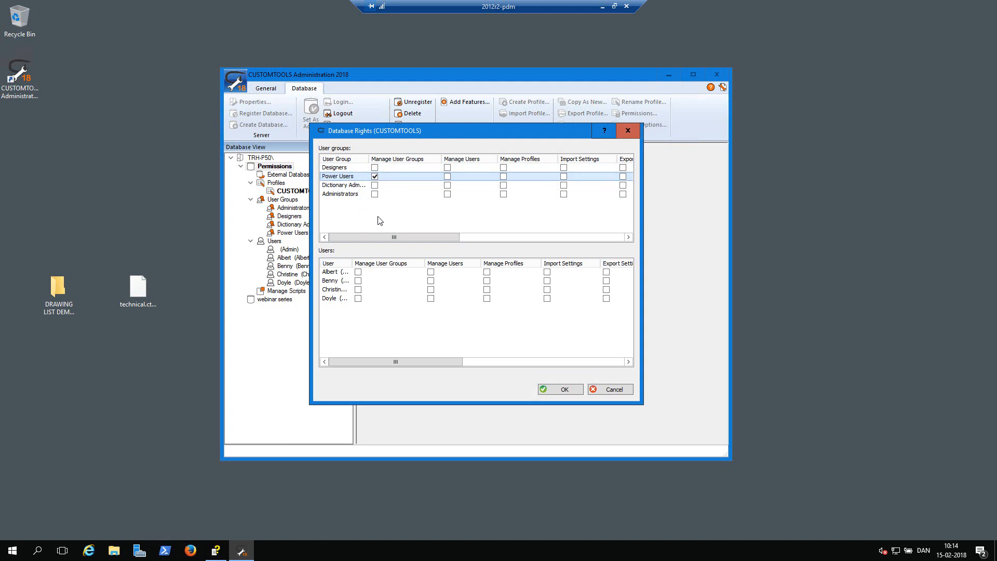
pyautogui.click(447, 176)
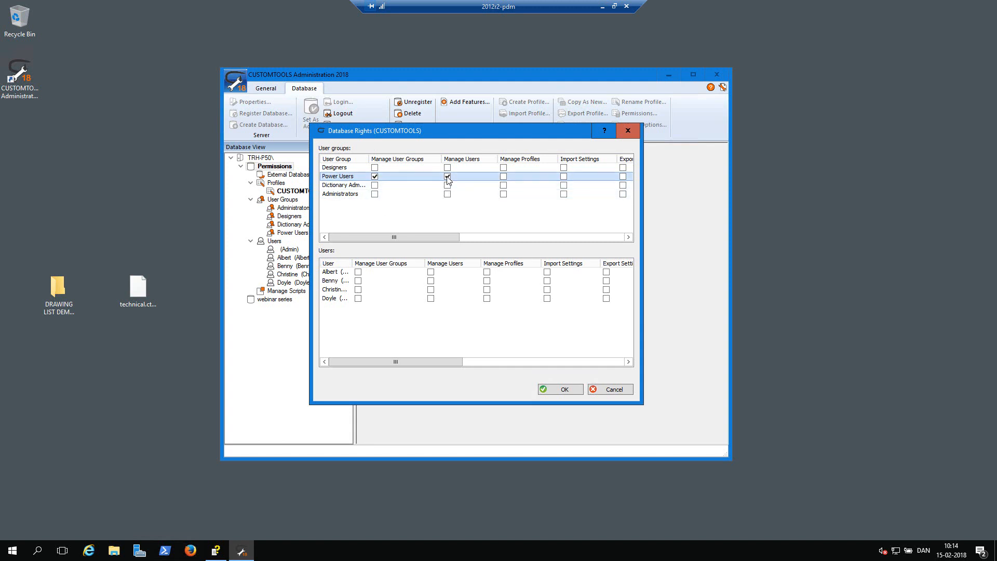
# Step: Grant the Power Users group the Delete Design Data and Database Administrator rights and save the database rights
pyautogui.moveTo(428, 237); pyautogui.dragTo(504, 239)
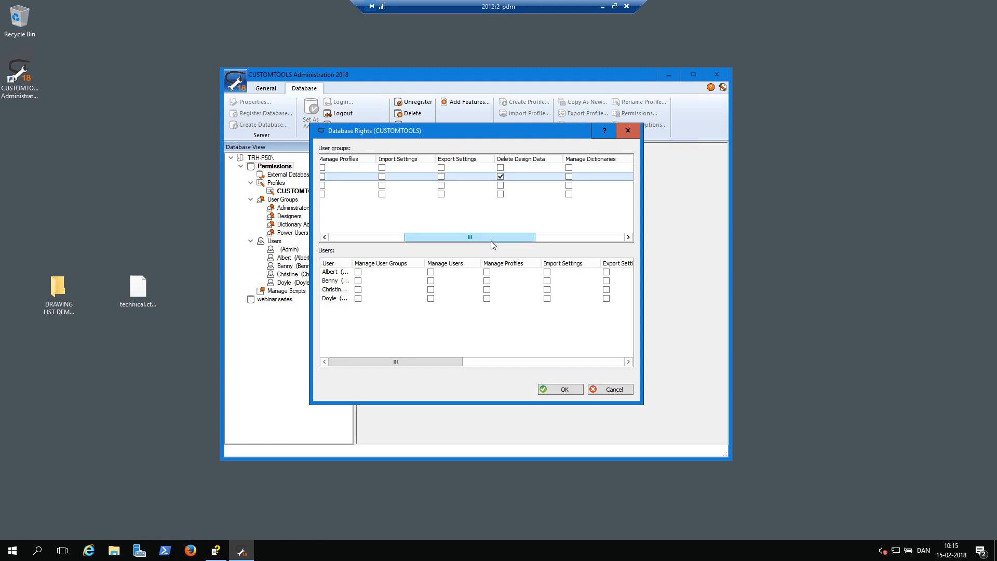
pyautogui.moveTo(493, 237); pyautogui.dragTo(543, 236)
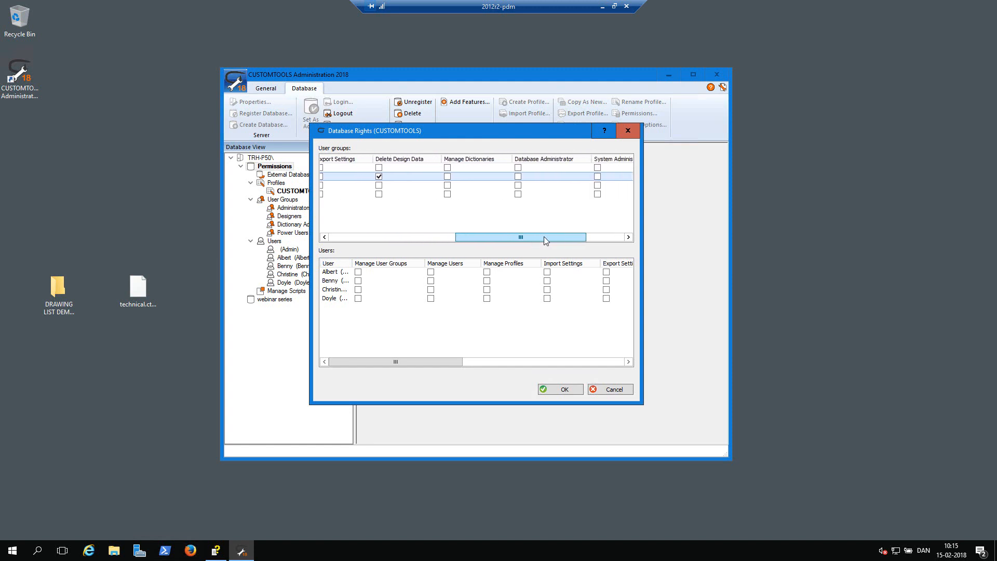
pyautogui.click(518, 177)
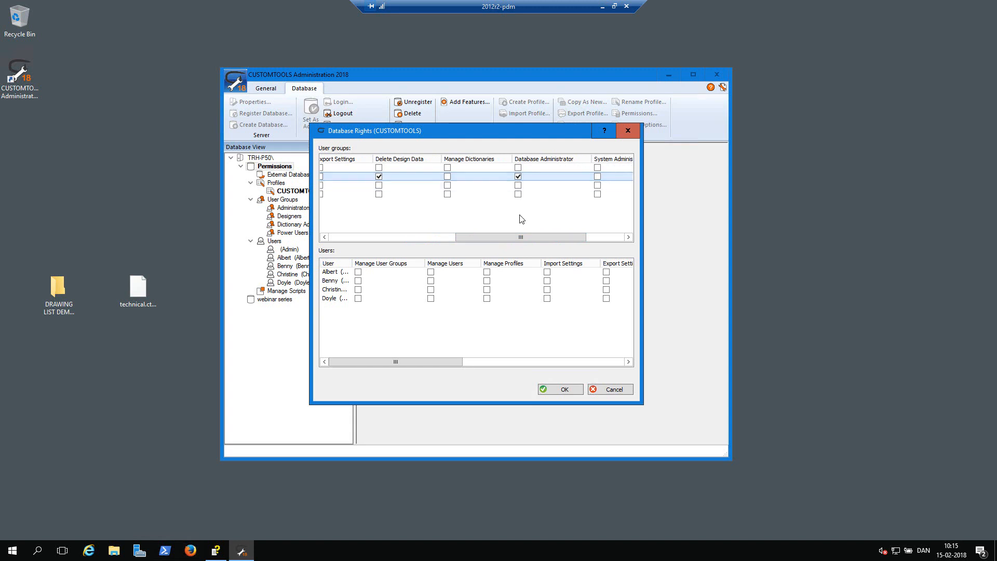
pyautogui.moveTo(521, 236); pyautogui.dragTo(570, 236)
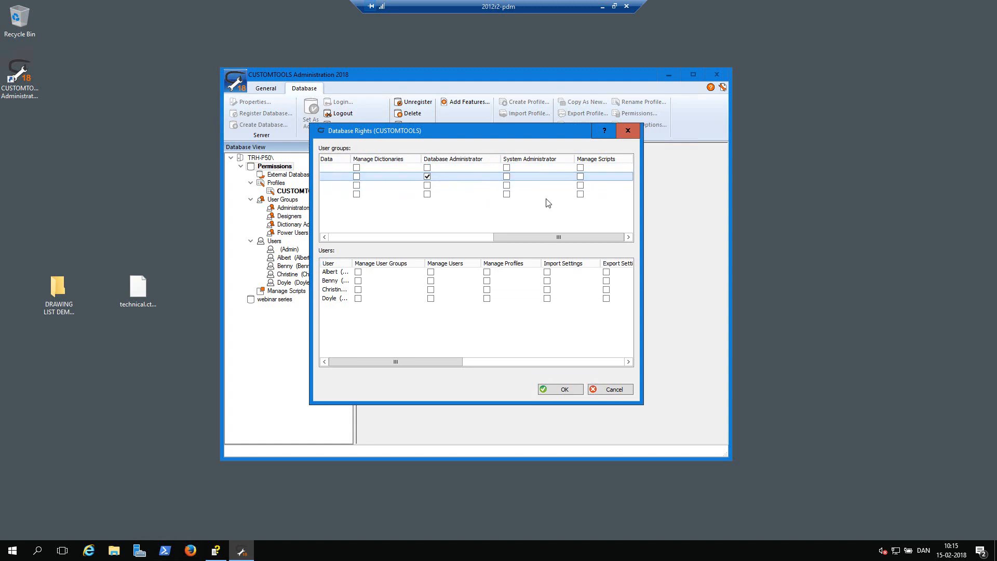
pyautogui.click(564, 389)
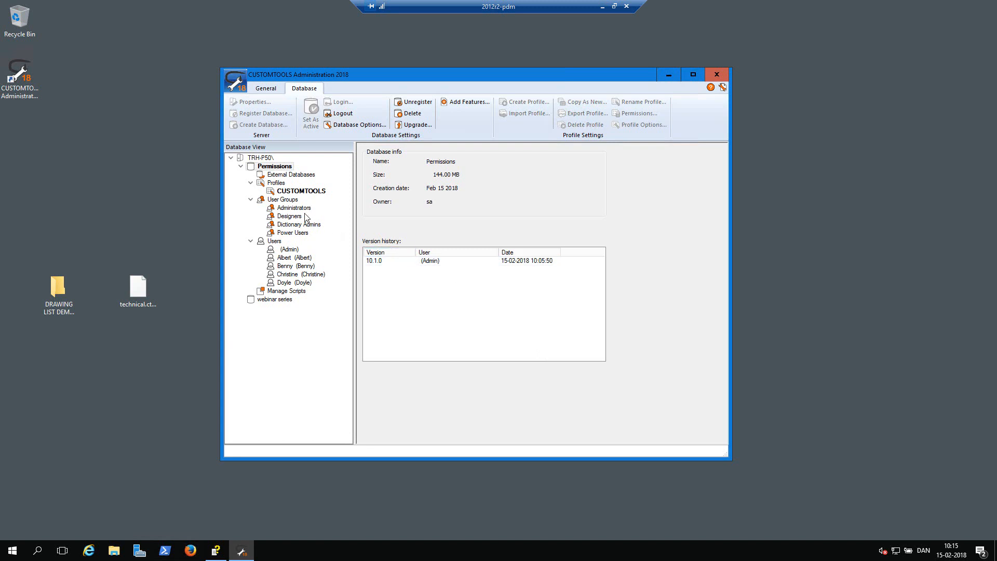
# Step: Reopen the database rights of the Permissions database and grant the Dictionary Admins group the Manage Dictionaries right
pyautogui.rightClick(276, 168)
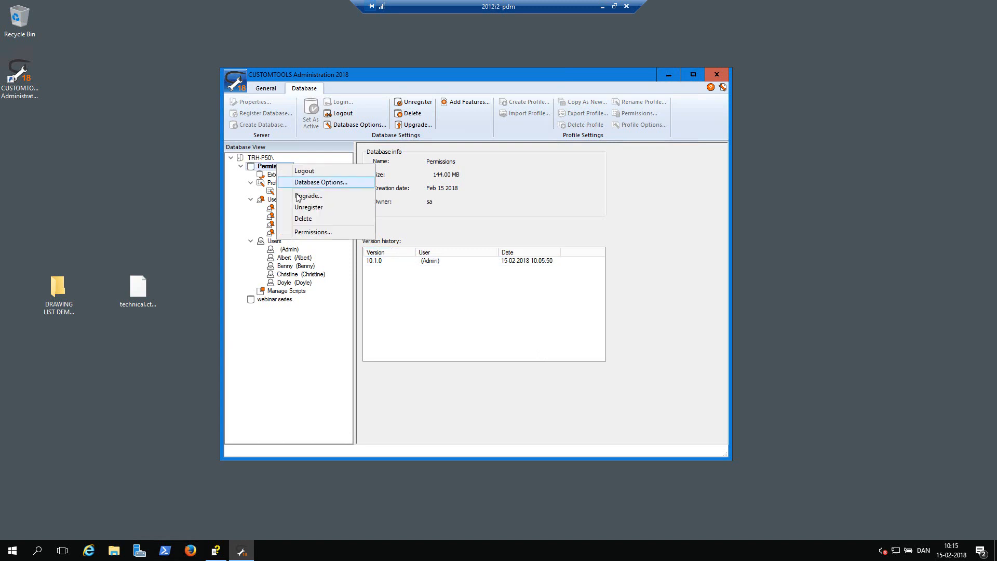
pyautogui.click(311, 234)
pyautogui.click(341, 187)
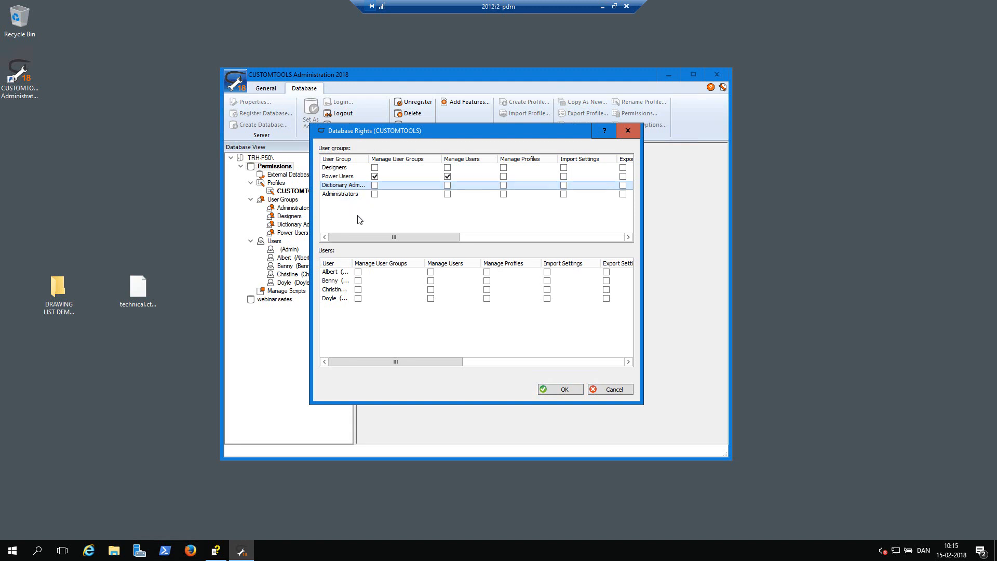
pyautogui.moveTo(370, 237); pyautogui.dragTo(516, 237)
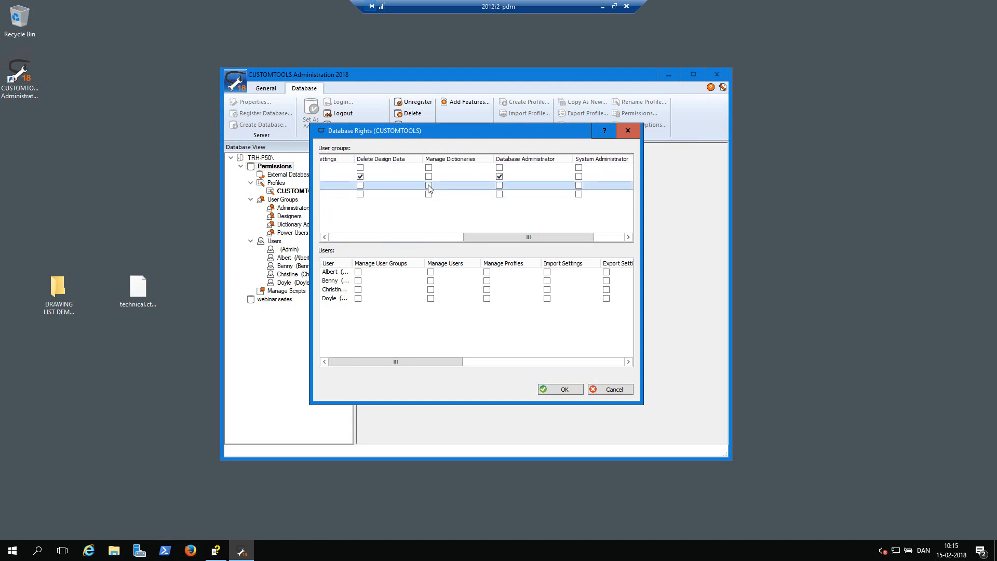
pyautogui.click(429, 186)
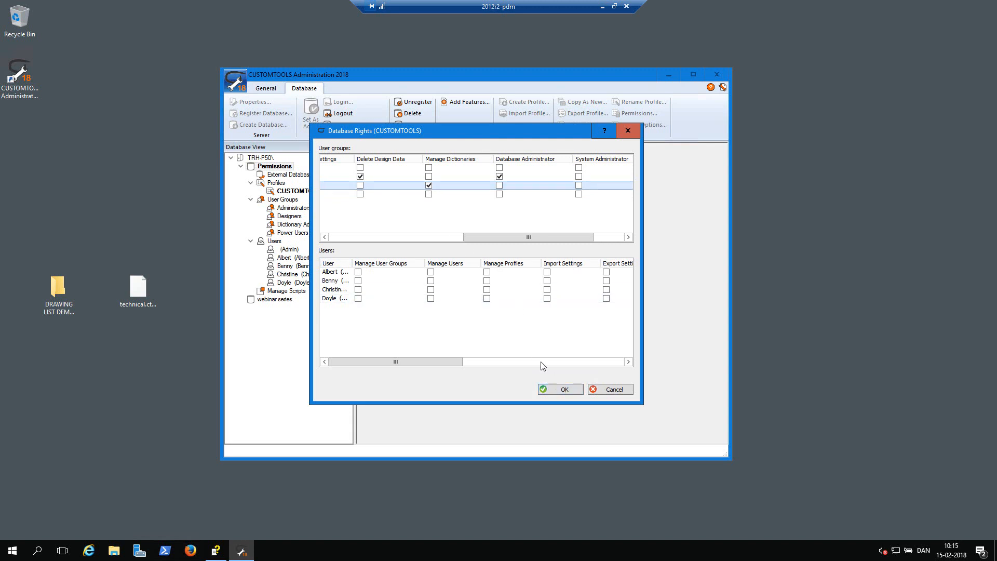
# Step: Grant the Administrators group the Manage Scripts, System Administrator, Database Administrator and Manage Dictionaries rights
pyautogui.moveTo(531, 238); pyautogui.dragTo(580, 237)
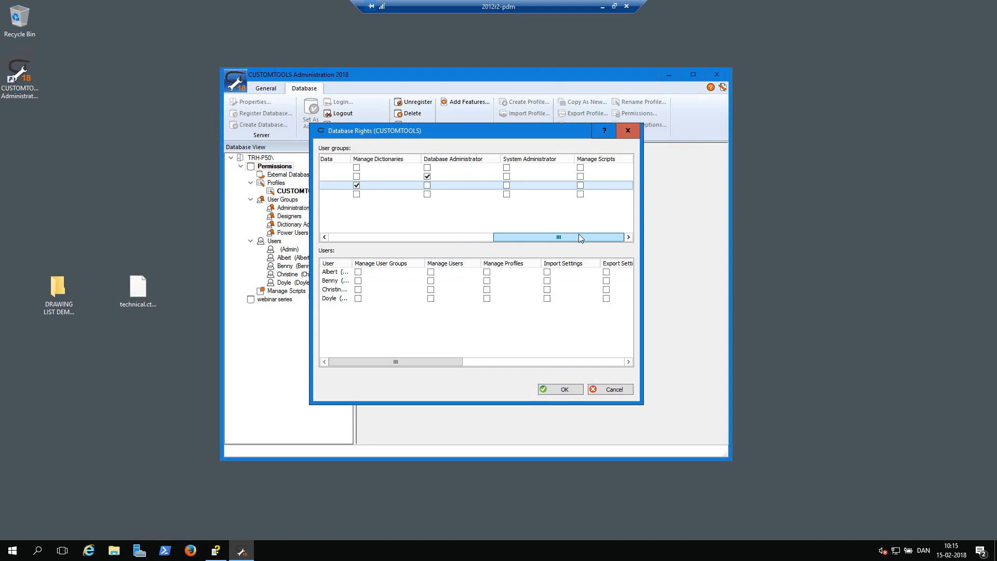
pyautogui.click(580, 193)
pyautogui.click(506, 194)
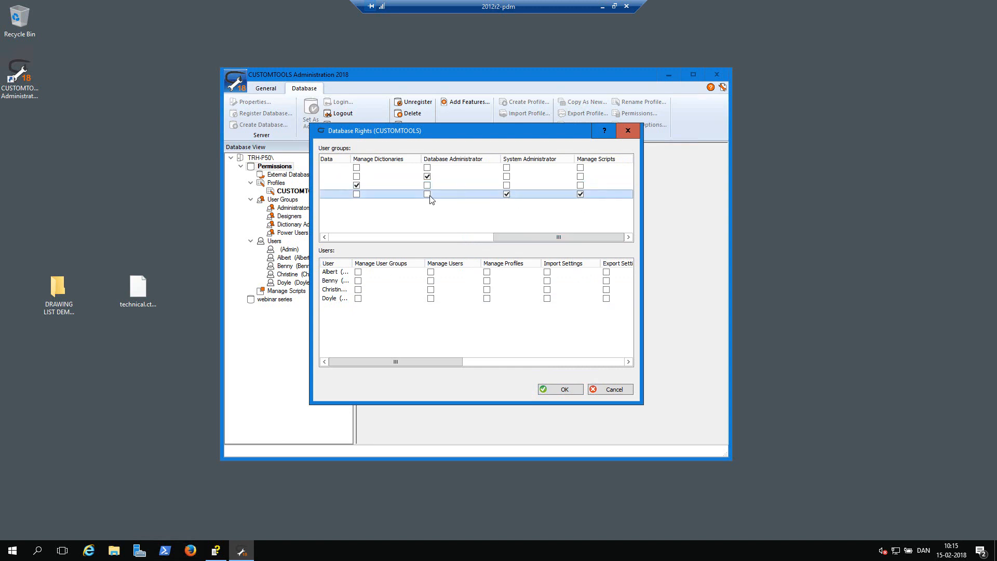
pyautogui.click(427, 194)
pyautogui.click(356, 194)
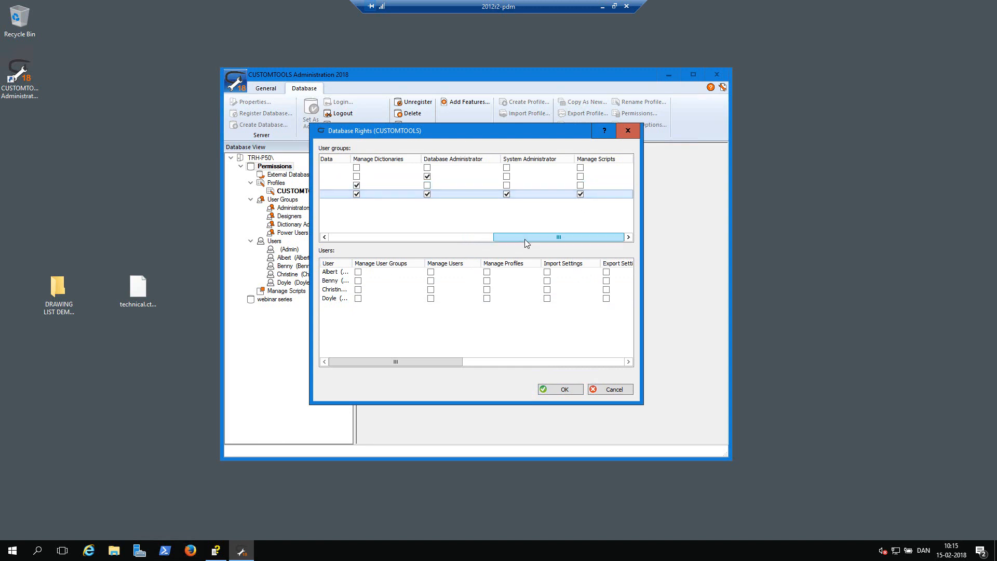
# Step: Grant Administrators the Delete Design Data, Export Settings, Import Settings, Manage Profiles, Manage Users and Manage User Groups rights, and save the database rights
pyautogui.moveTo(525, 237); pyautogui.dragTo(421, 237)
pyautogui.click(540, 195)
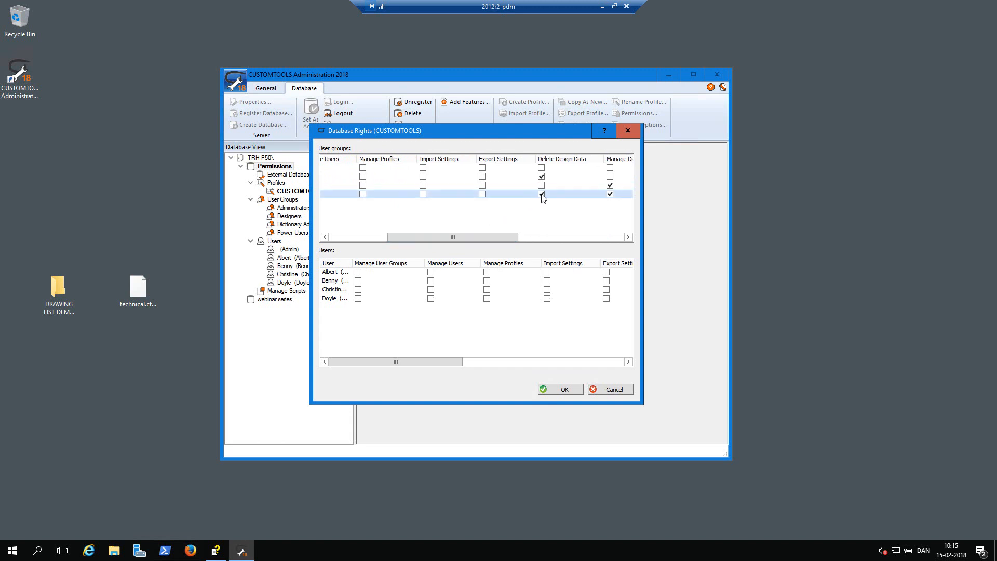
pyautogui.click(482, 195)
pyautogui.moveTo(453, 237); pyautogui.dragTo(401, 237)
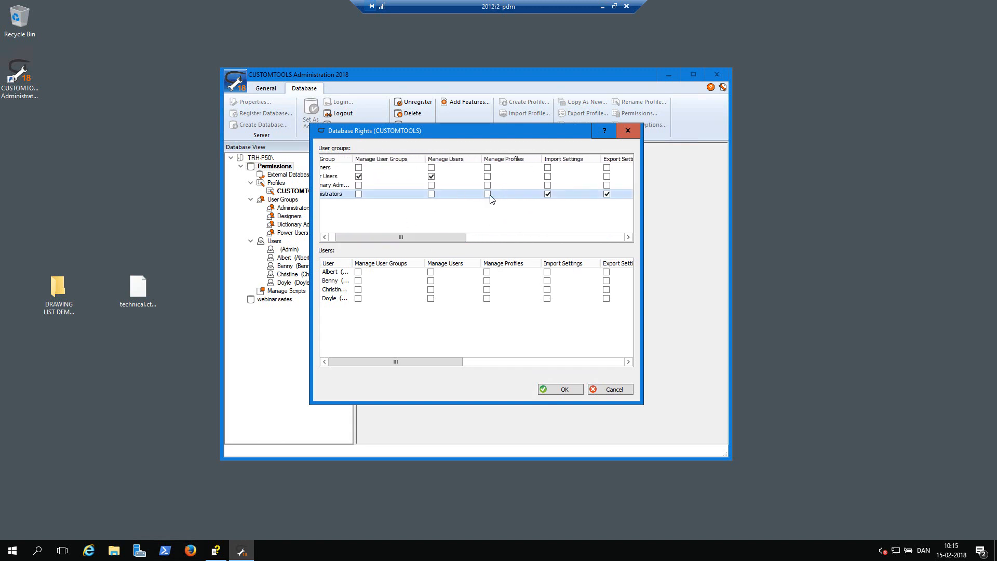
pyautogui.click(487, 194)
pyautogui.click(431, 195)
pyautogui.click(358, 195)
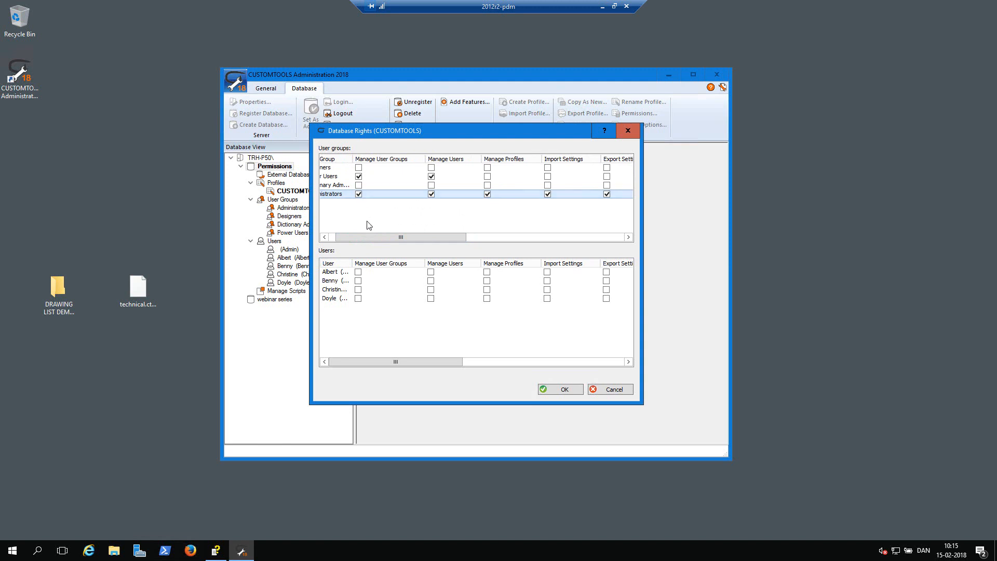
pyautogui.moveTo(367, 239); pyautogui.dragTo(360, 239)
pyautogui.click(577, 389)
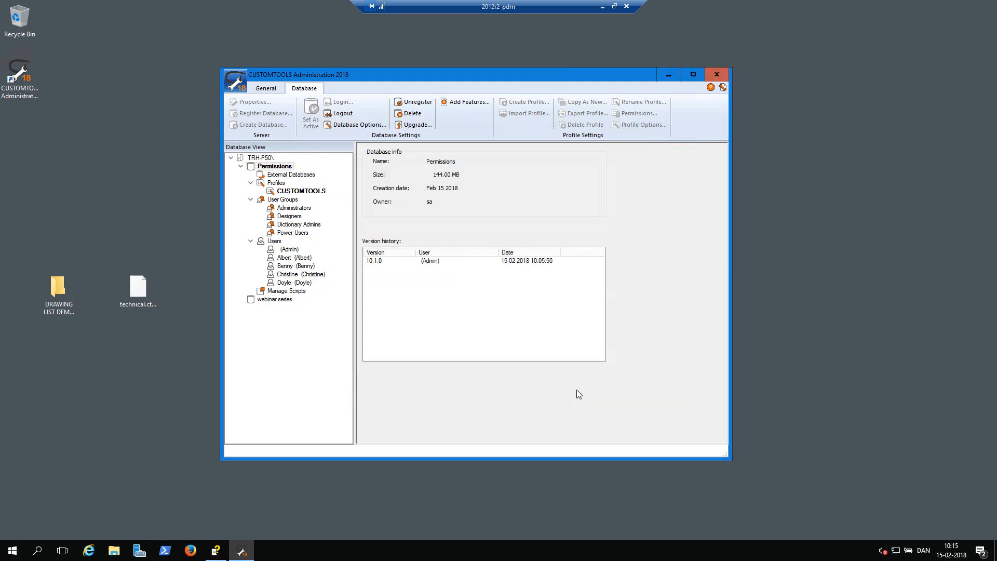
pyautogui.rightClick(271, 158)
pyautogui.click(299, 201)
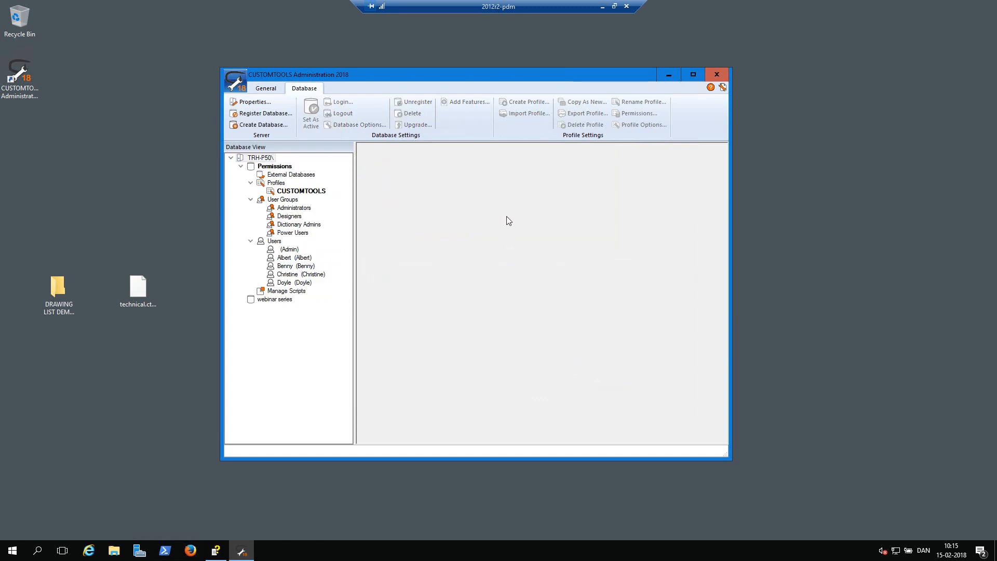
# Step: Minimize the remote session, start SOLIDWORKS 2018 locally and log in to the webinar series CUSTOMTOOLS database with the prefilled user
pyautogui.click(602, 7)
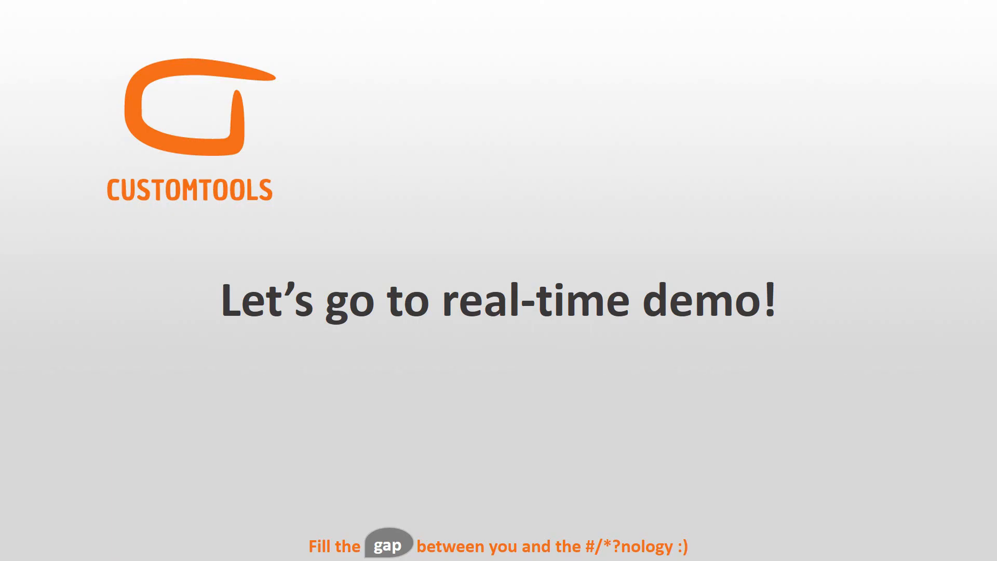
pyautogui.press('super')
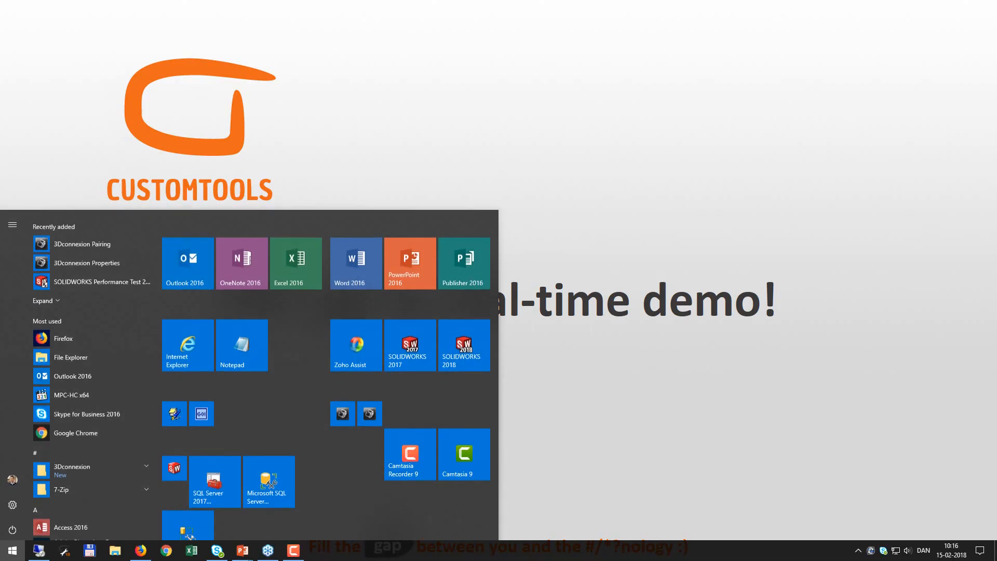
pyautogui.click(456, 339)
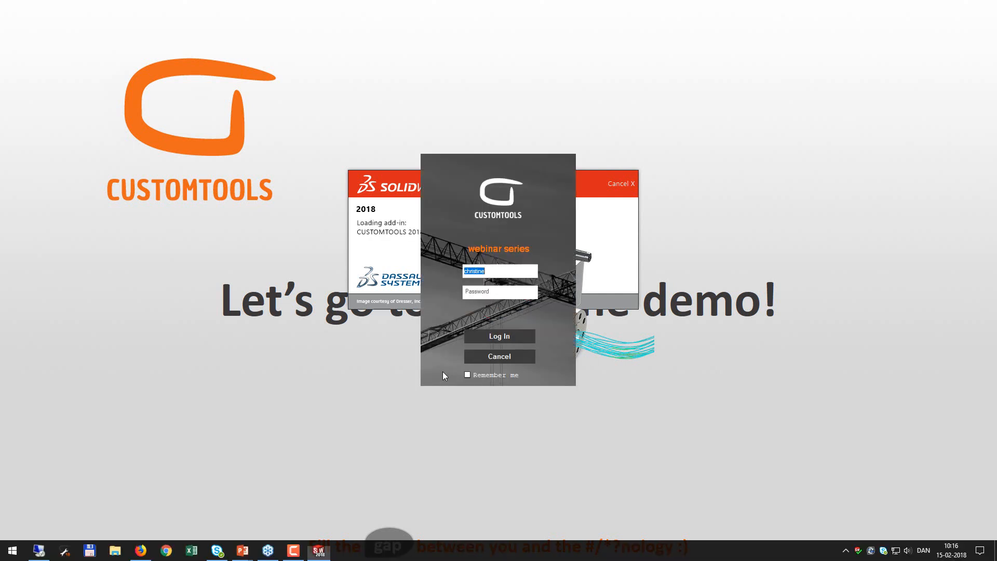
pyautogui.click(510, 334)
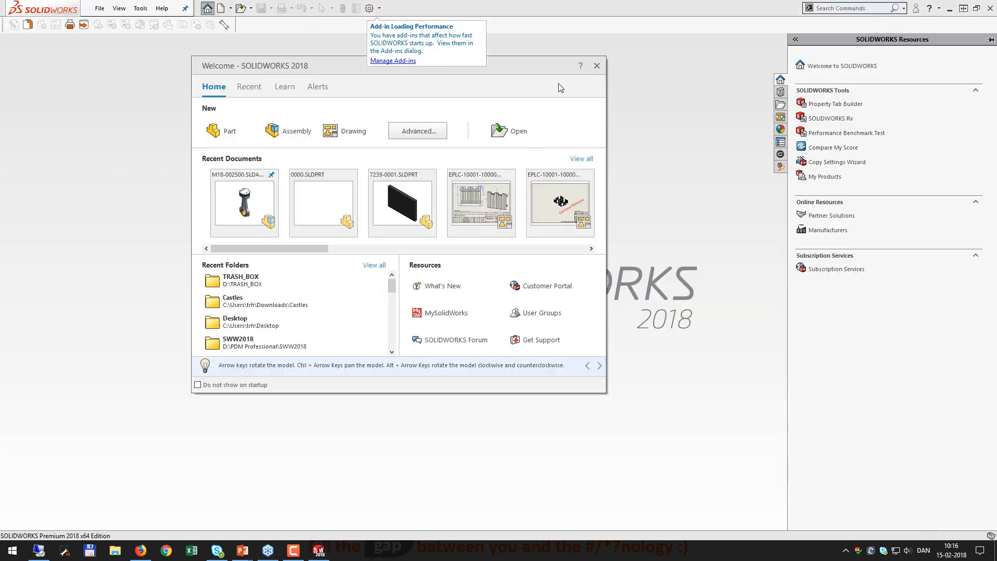
# Step: Review the CUSTOMTOOLS database and user options in SOLIDWORKS, checking them against the user groups' database rights in the remote session
pyautogui.click(597, 65)
pyautogui.click(224, 24)
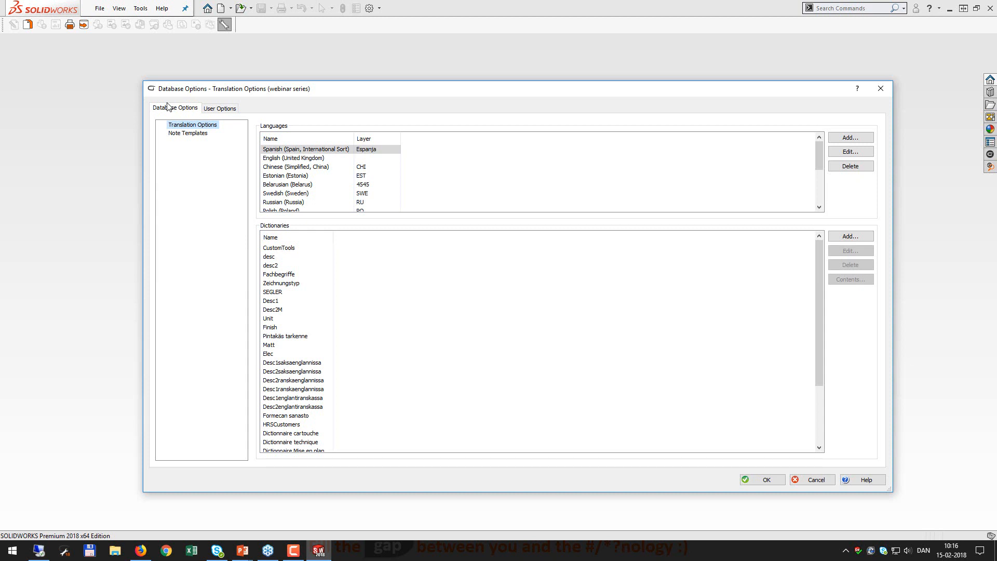
pyautogui.click(39, 550)
pyautogui.rightClick(270, 166)
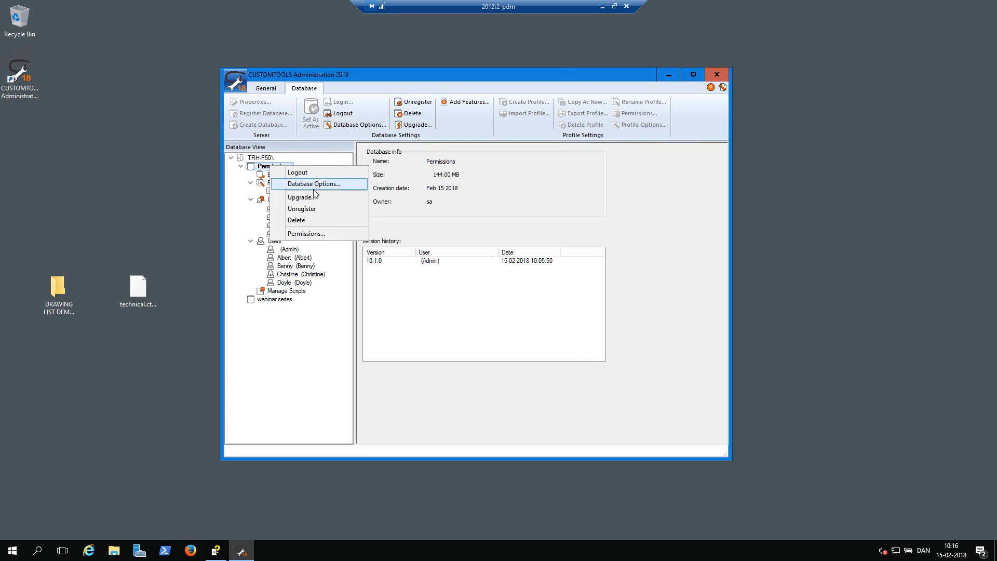
pyautogui.click(306, 233)
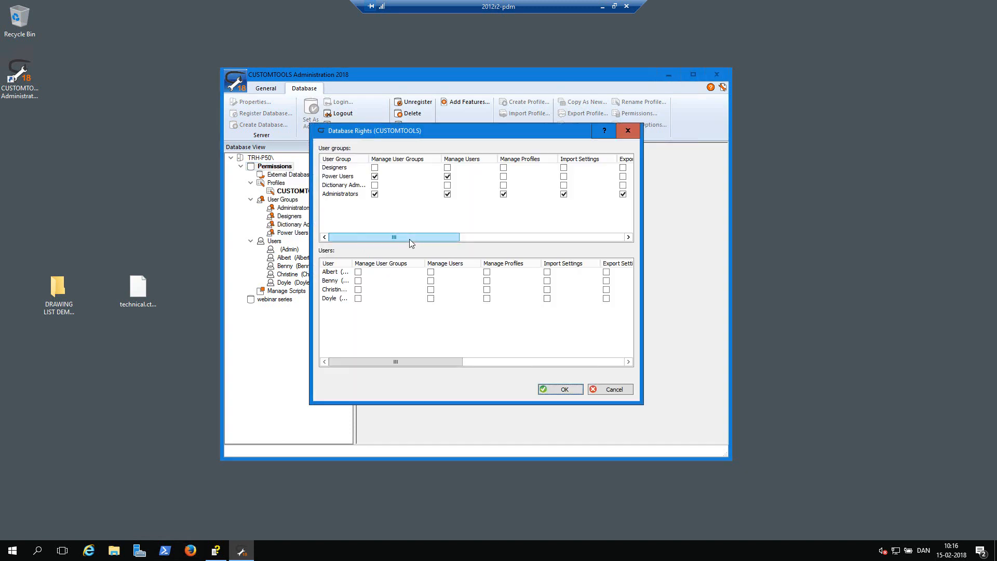
pyautogui.moveTo(409, 239); pyautogui.dragTo(565, 238)
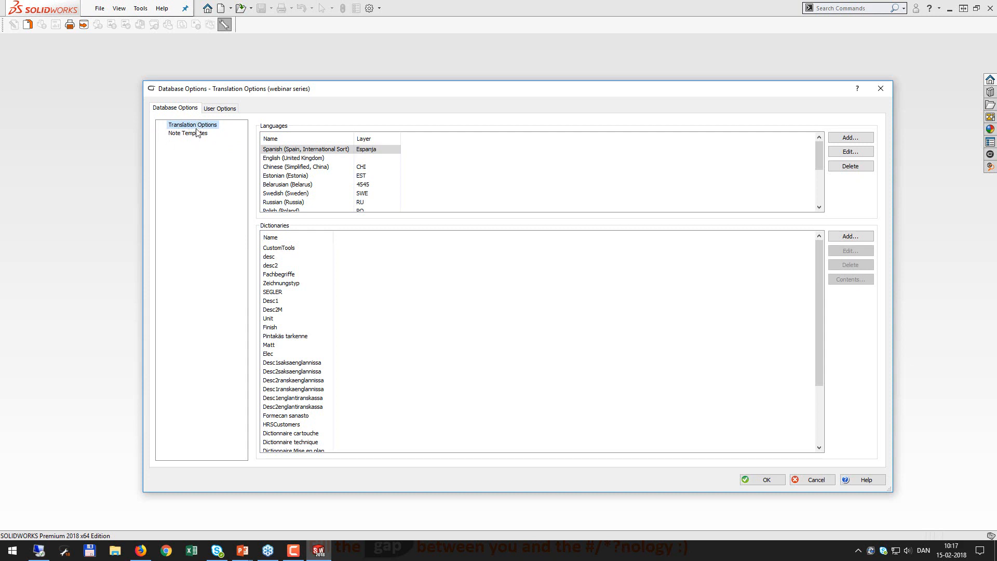
pyautogui.click(230, 110)
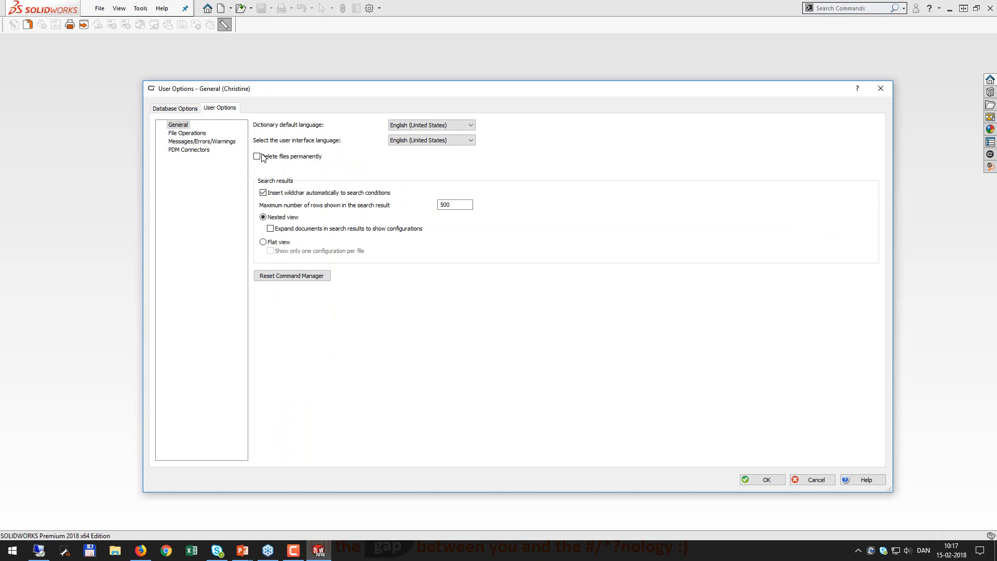
pyautogui.click(880, 88)
# Step: Log out of the webinar series database in the CUSTOMTOOLS Data Vault and refresh the TRH-P50 server's database list
pyautogui.click(140, 8)
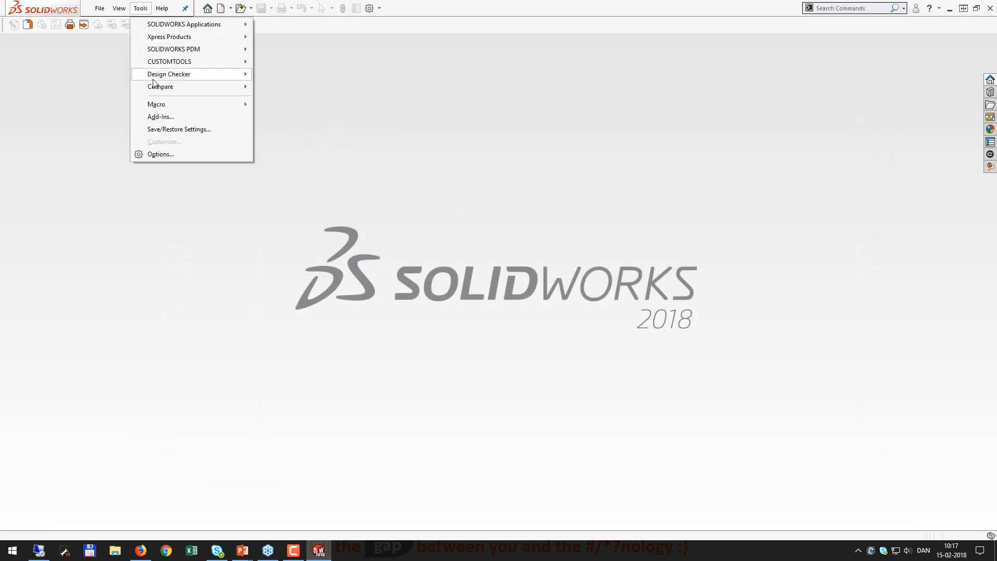
pyautogui.moveTo(161, 64)
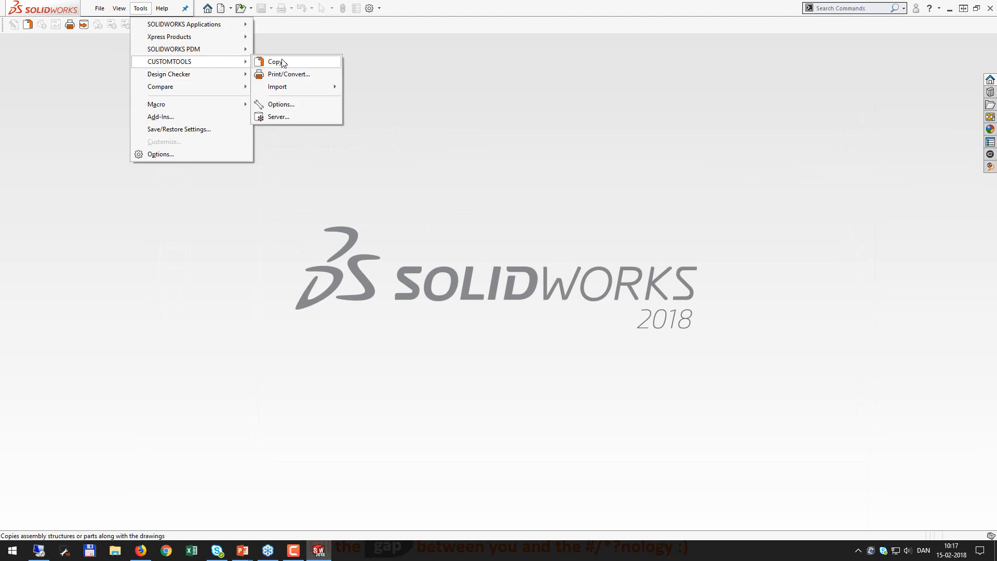
pyautogui.click(283, 116)
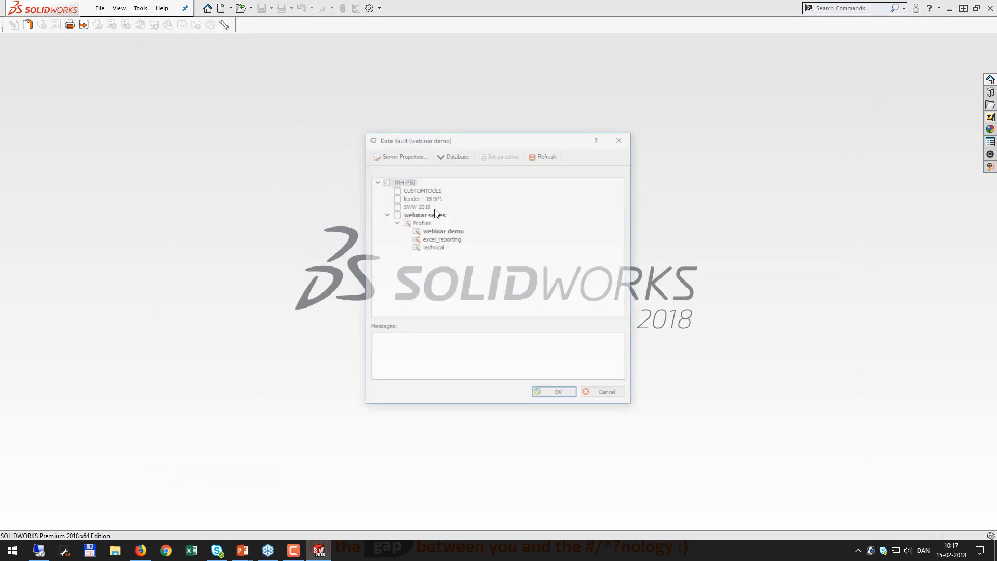
pyautogui.rightClick(432, 215)
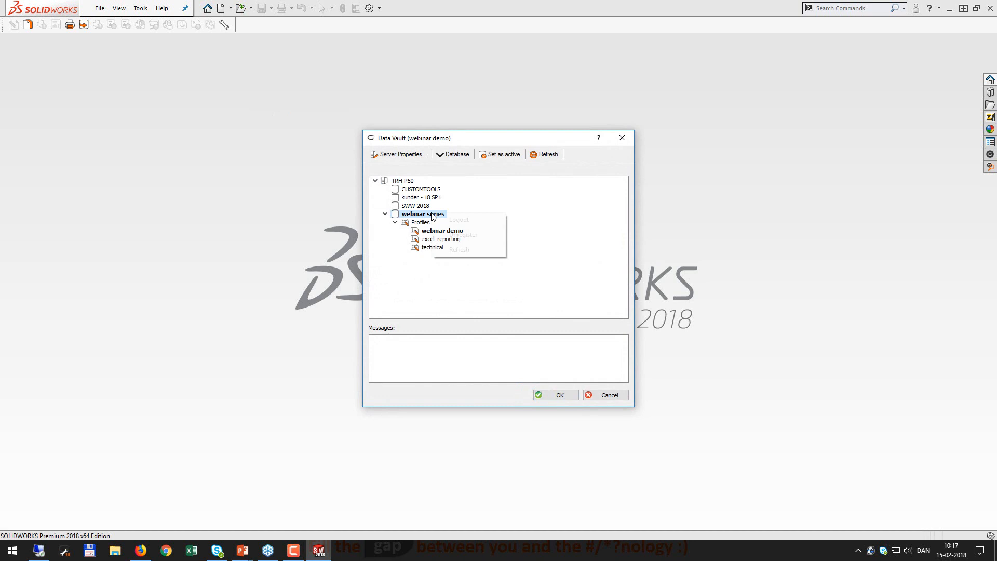
pyautogui.click(463, 219)
pyautogui.rightClick(405, 182)
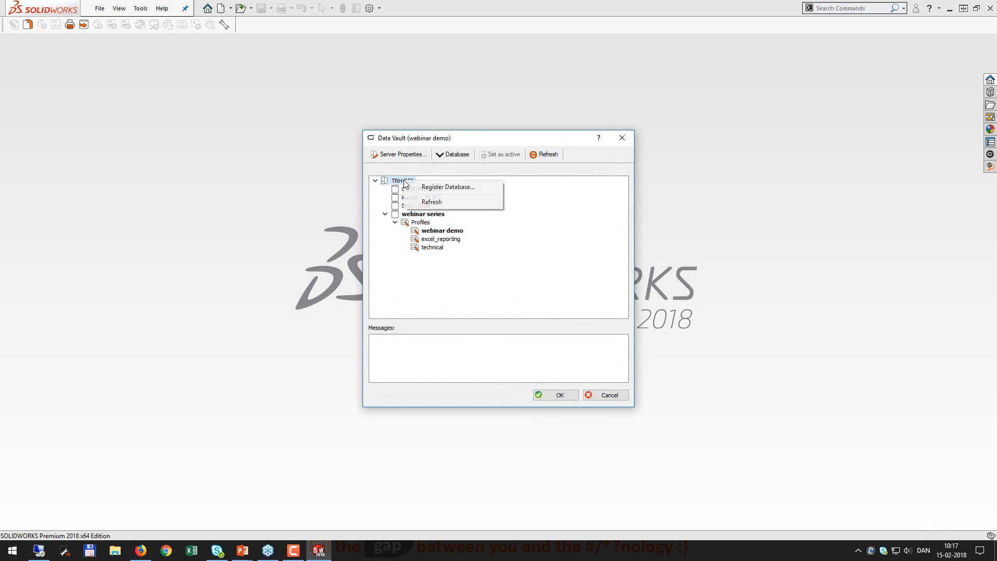
pyautogui.click(435, 201)
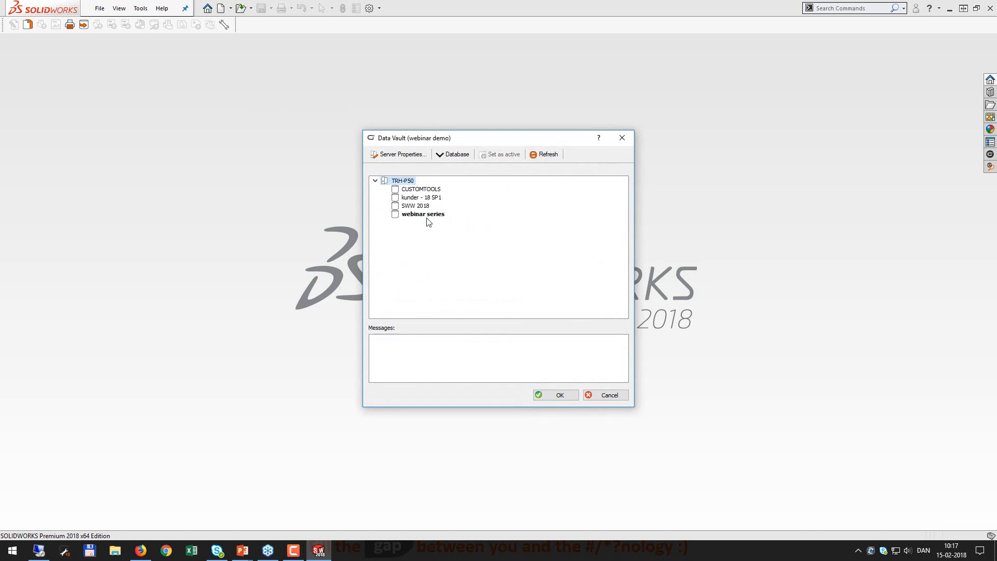
# Step: Log in to the webinar series database under a different user's login name and accept the Data Vault settings
pyautogui.rightClick(427, 215)
pyautogui.click(453, 223)
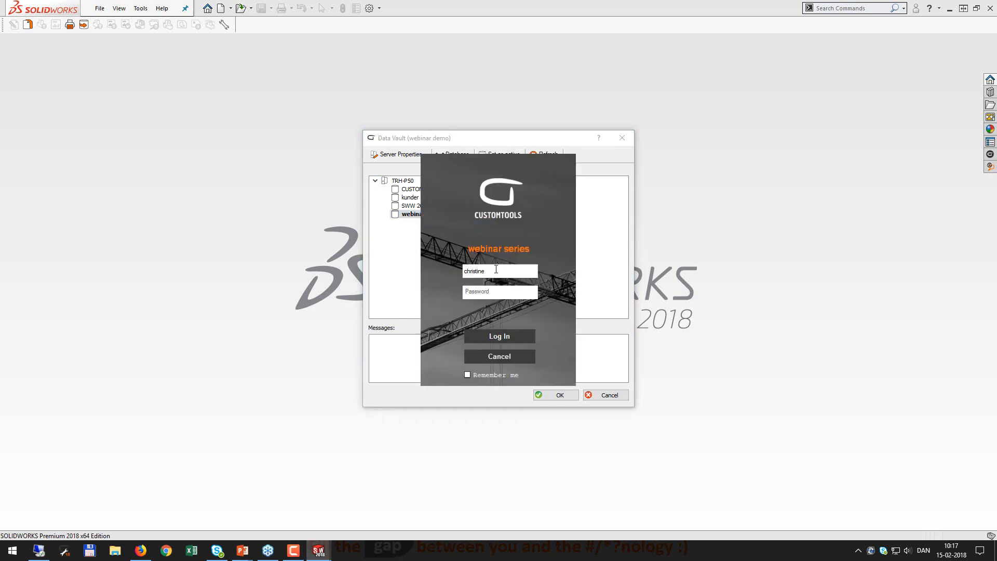
pyautogui.moveTo(496, 271); pyautogui.dragTo(446, 269)
pyautogui.write('Benny')
pyautogui.click(490, 331)
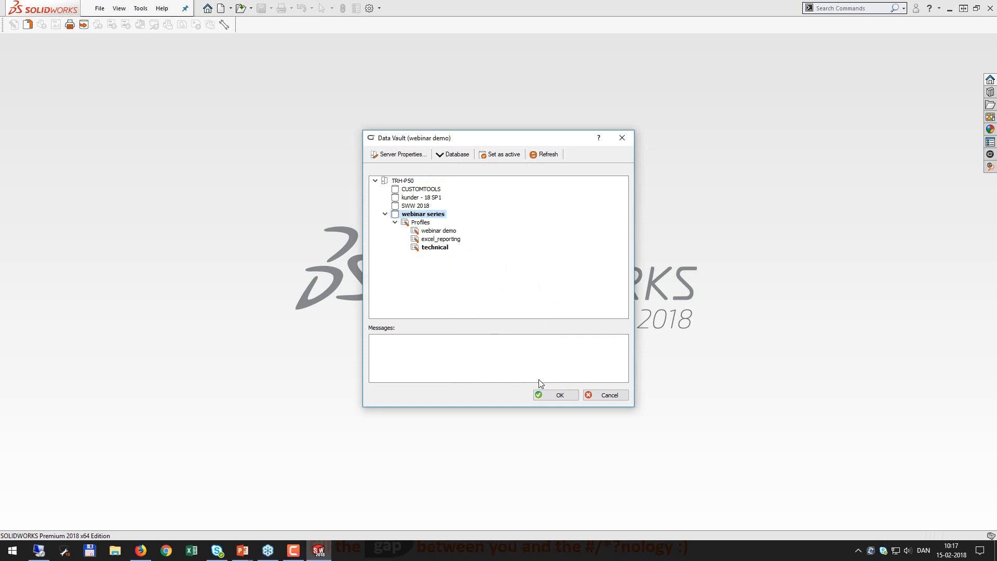
pyautogui.click(558, 395)
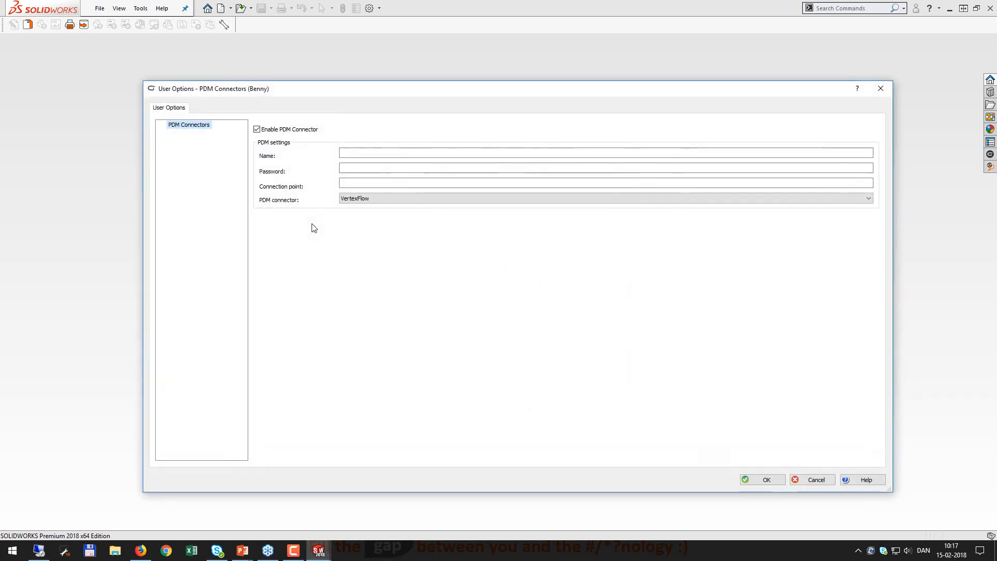
# Step: Examine the CUSTOMTOOLS options available to this user, including the technical profile's projects, cut list, model, custom scope and combination properties
pyautogui.click(881, 88)
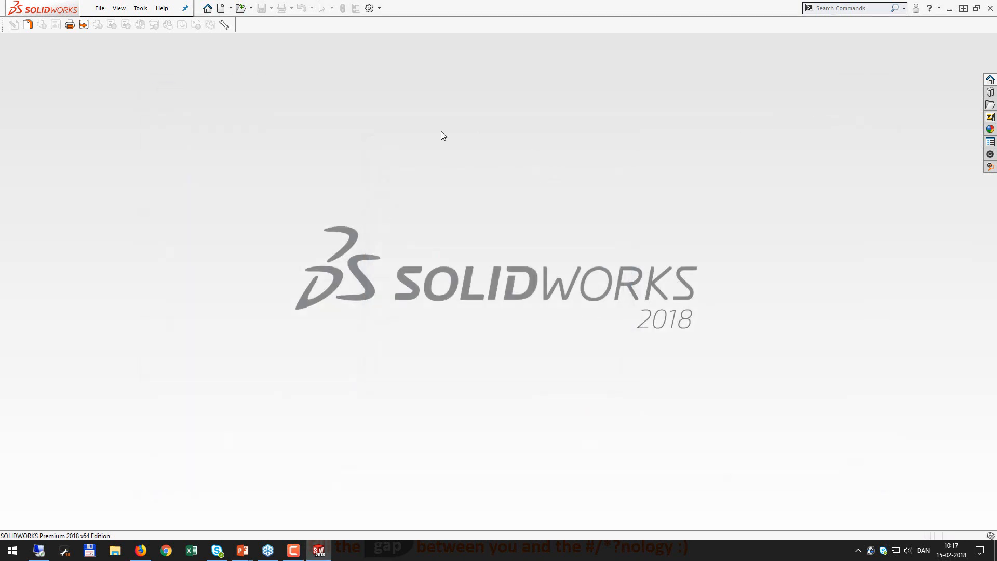
pyautogui.click(226, 26)
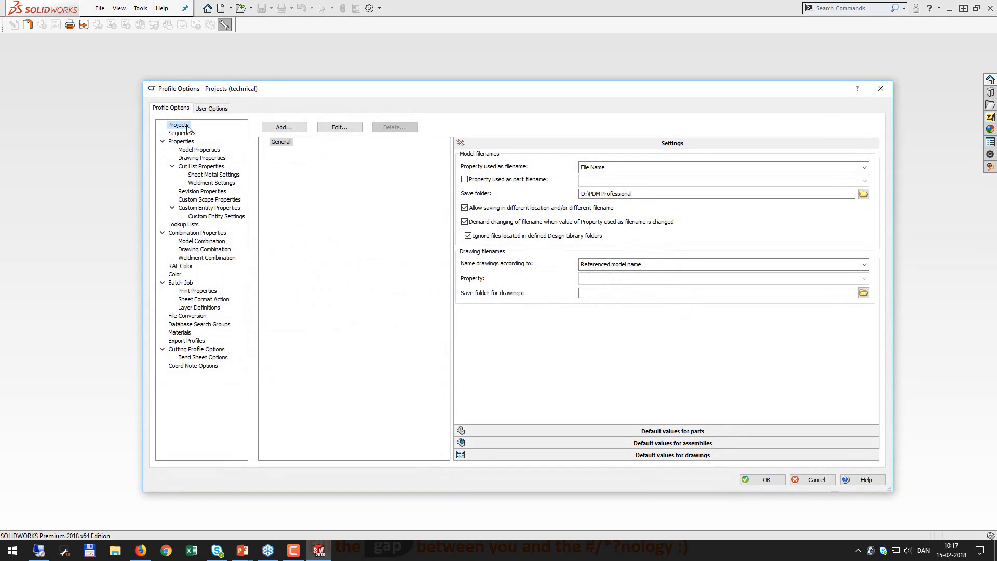
pyautogui.click(196, 166)
pyautogui.click(196, 151)
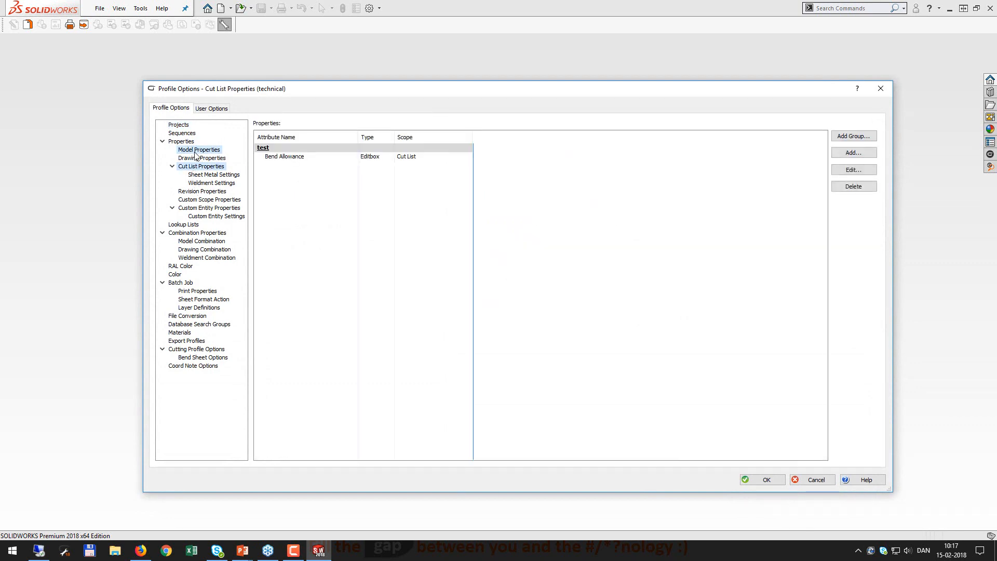
pyautogui.click(197, 200)
pyautogui.click(198, 241)
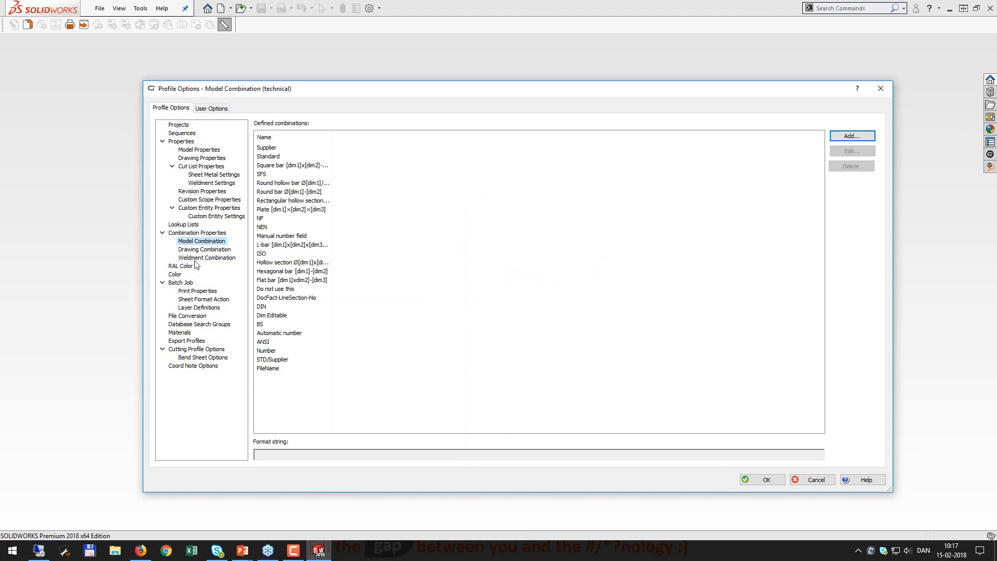
pyautogui.click(196, 258)
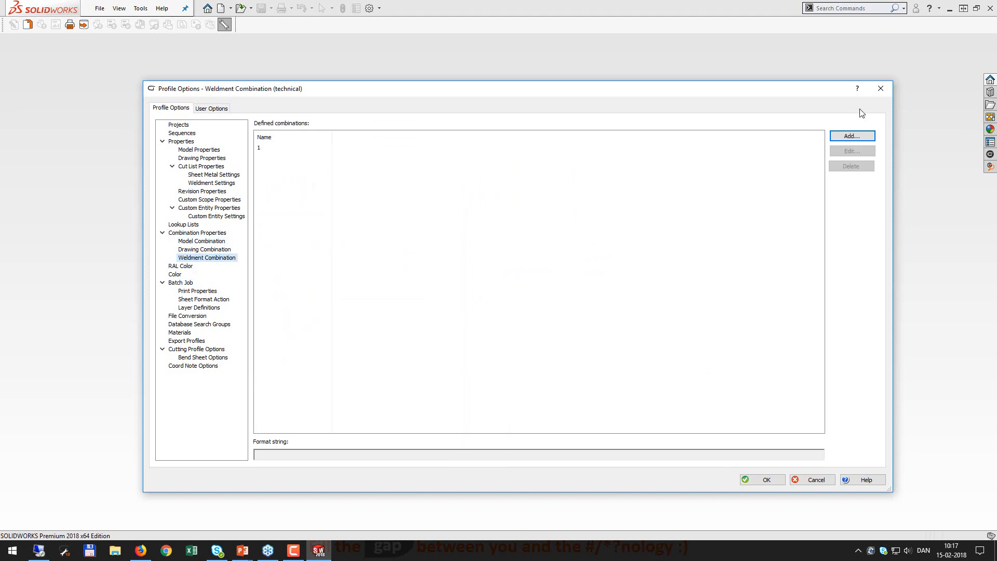
pyautogui.click(879, 90)
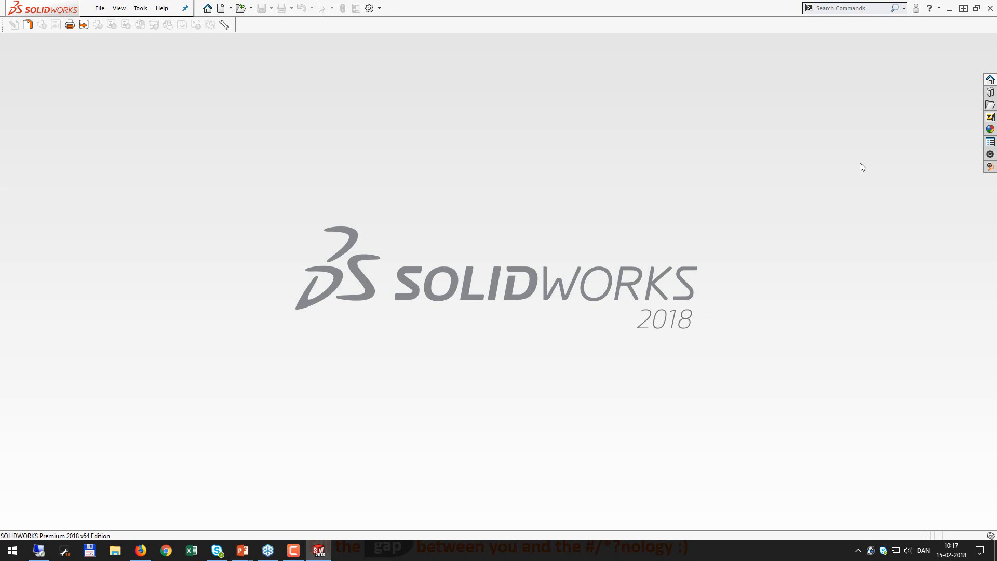
# Step: Search the database for all documents and delete demo.SLDDRW, toggling the option to delete associated files from the hard drive
pyautogui.click(986, 172)
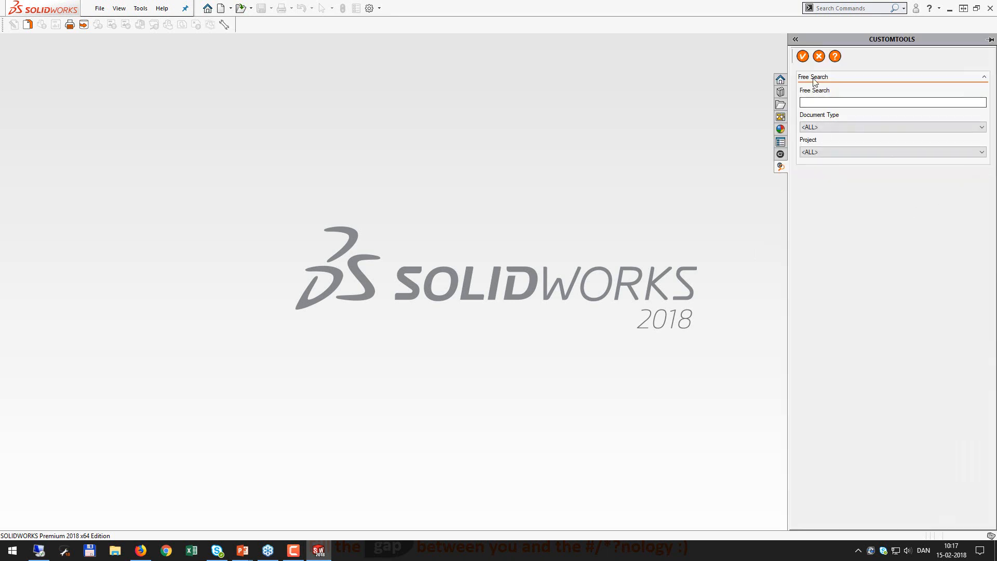
pyautogui.click(802, 56)
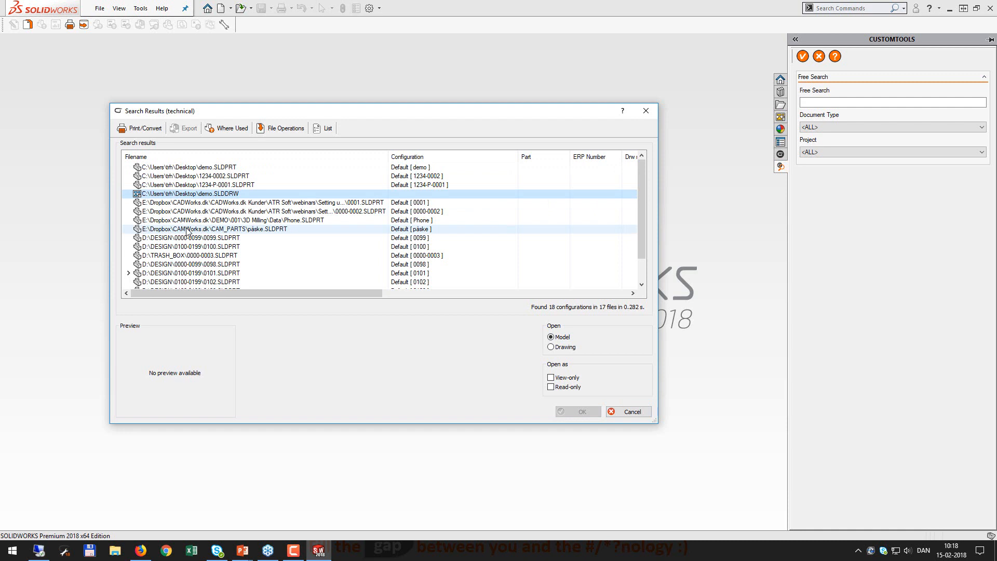
pyautogui.click(276, 130)
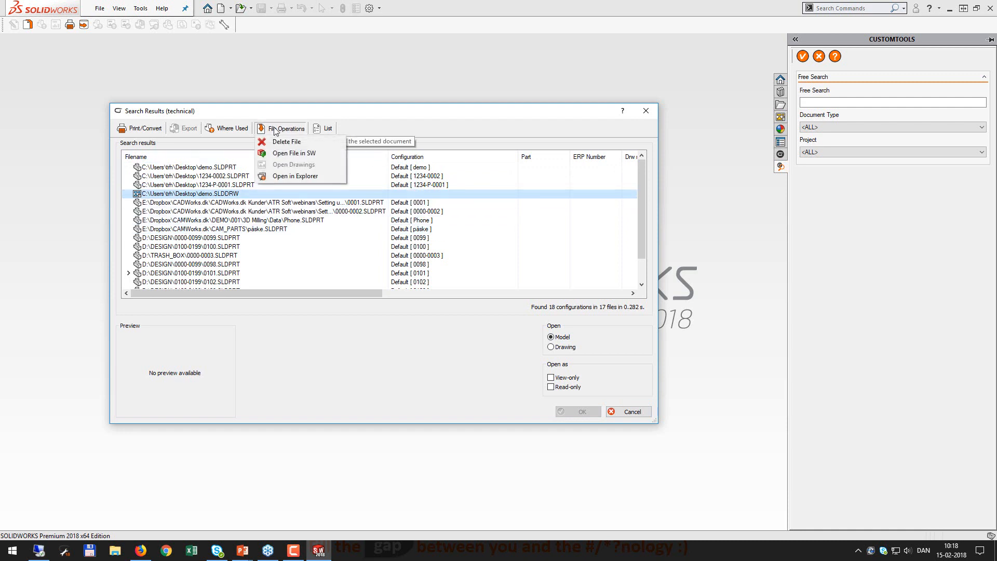
pyautogui.click(287, 142)
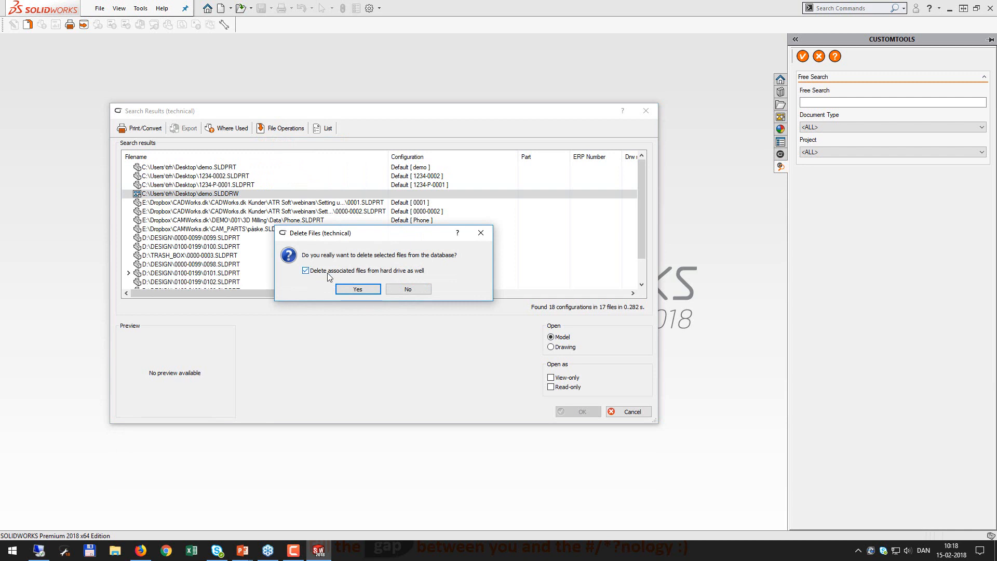
pyautogui.click(327, 271)
pyautogui.click(366, 291)
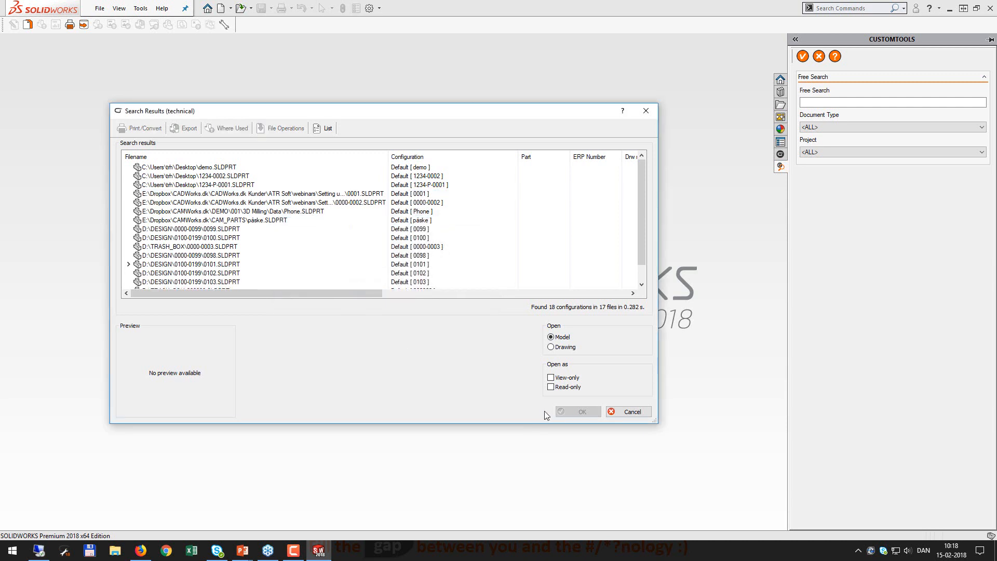
# Step: Close the search results and SOLIDWORKS, and start CUSTOMTOOLS Administration 2018 locally
pyautogui.click(646, 111)
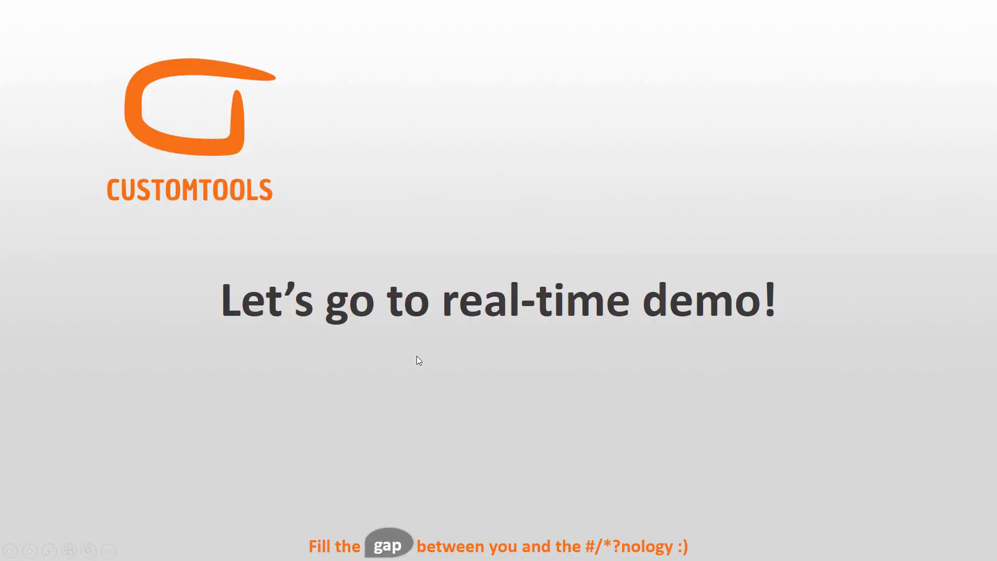
pyautogui.press('super')
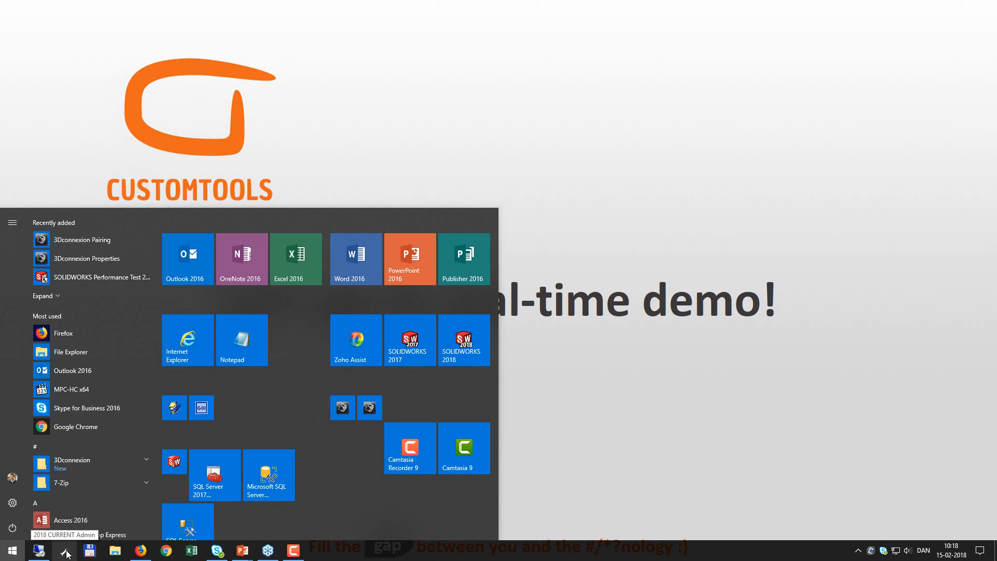
pyautogui.click(65, 552)
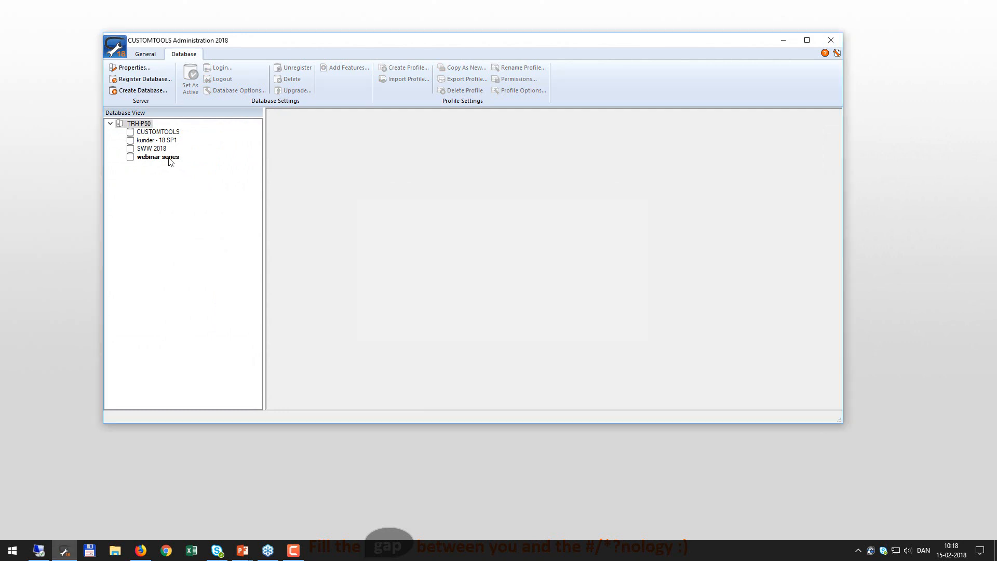
pyautogui.rightClick(143, 123)
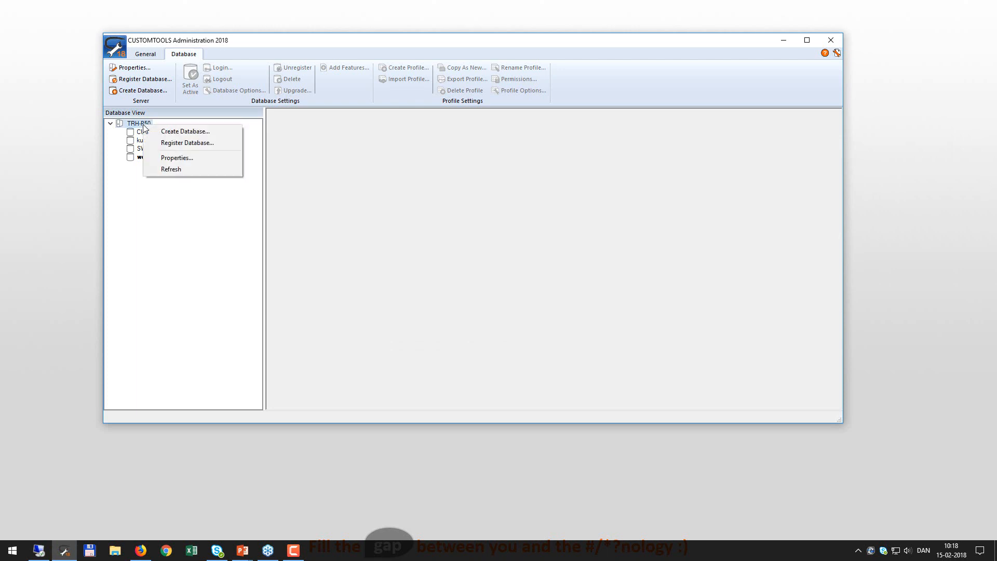
pyautogui.click(172, 142)
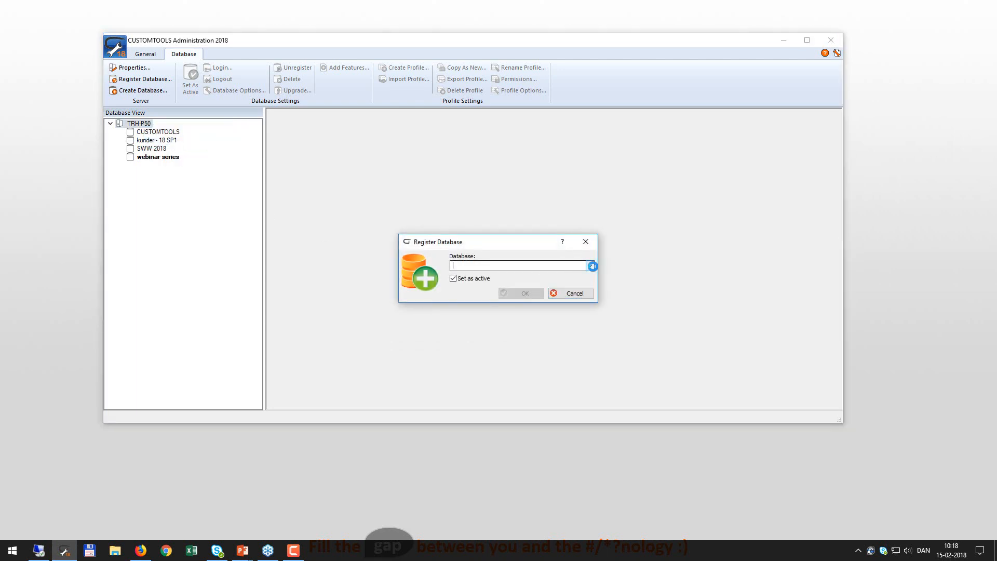
pyautogui.click(592, 266)
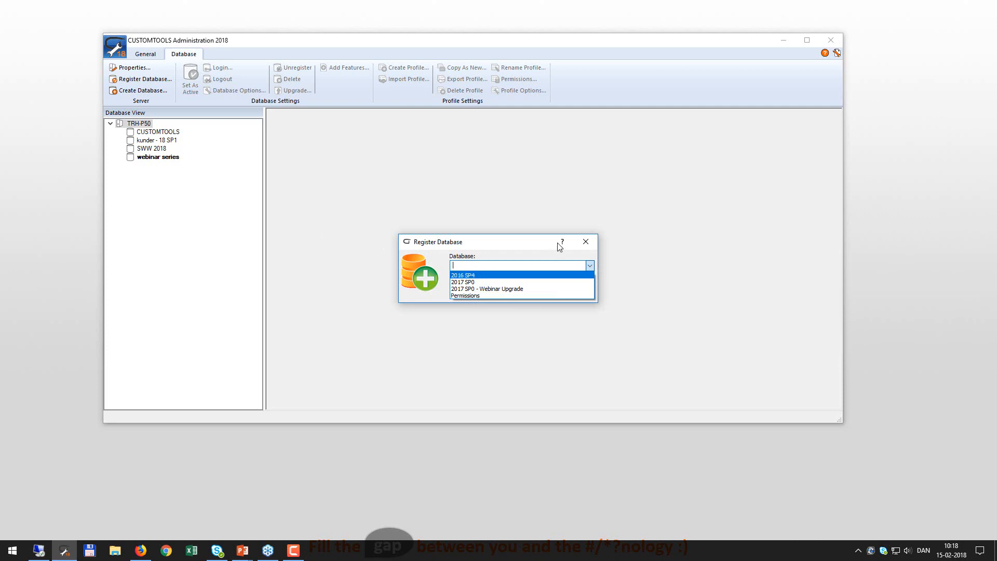
pyautogui.click(586, 242)
pyautogui.click(571, 294)
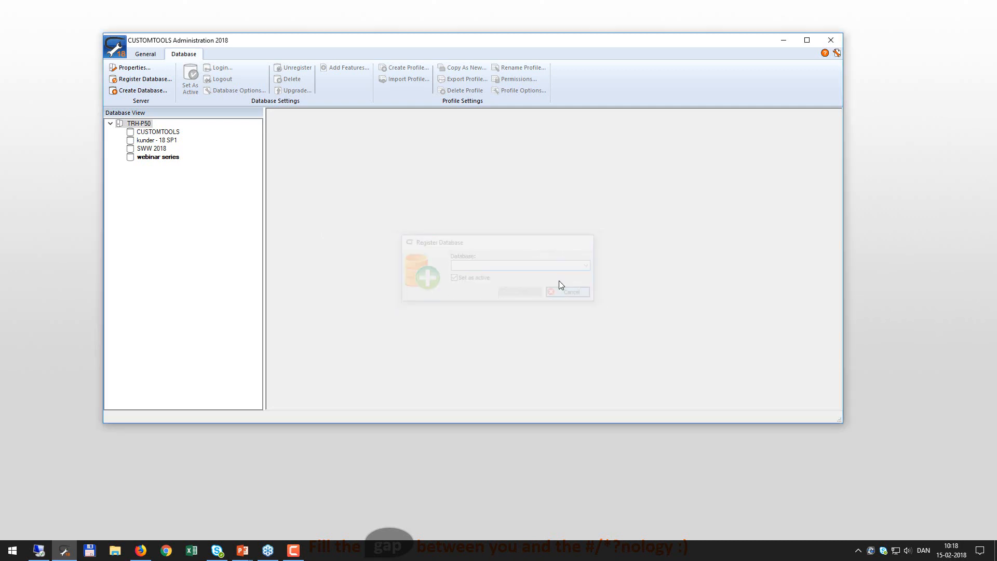
pyautogui.rightClick(139, 124)
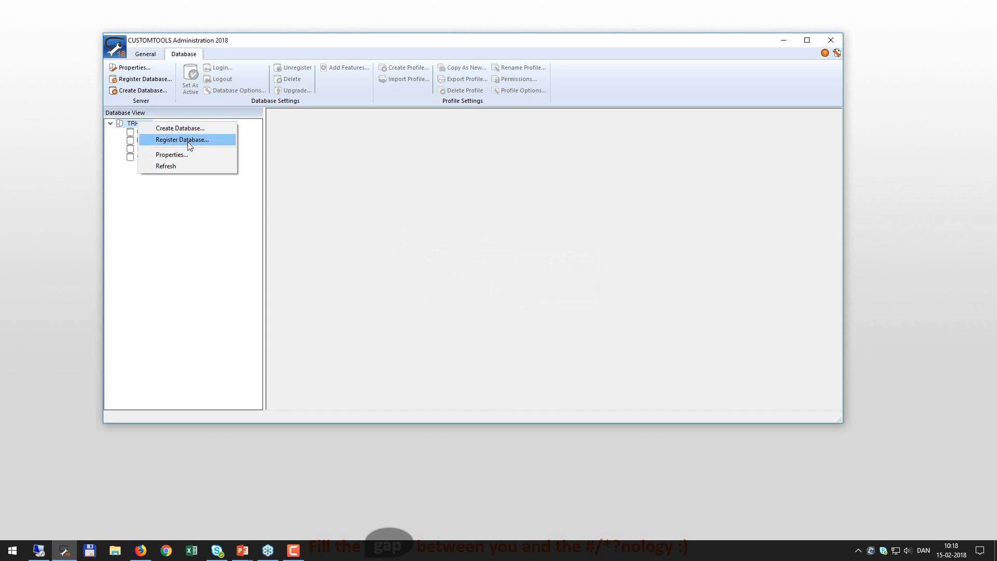
pyautogui.click(188, 185)
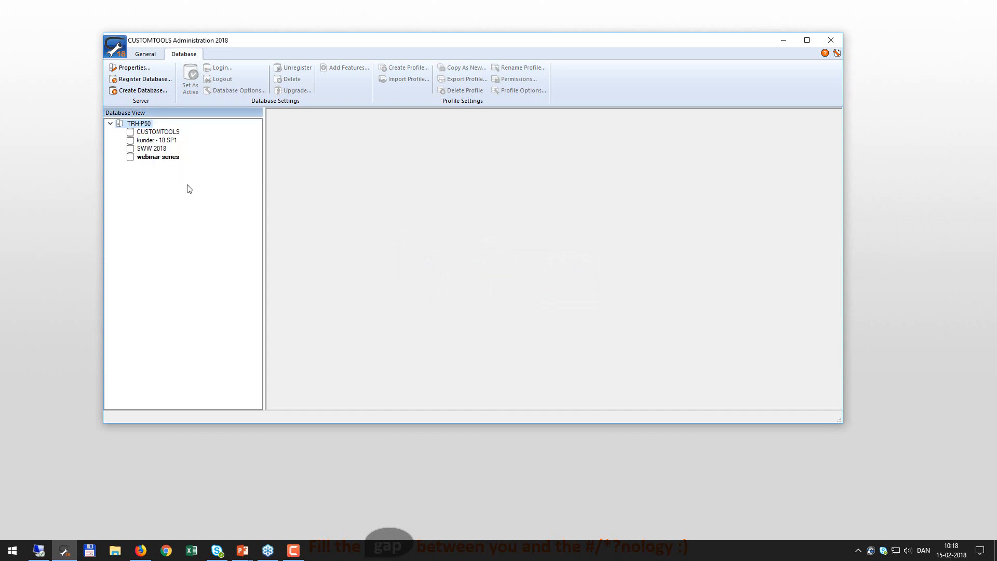
# Step: Register the Permissions database on the TRH-P50 server and set it as active
pyautogui.rightClick(146, 130)
pyautogui.click(187, 140)
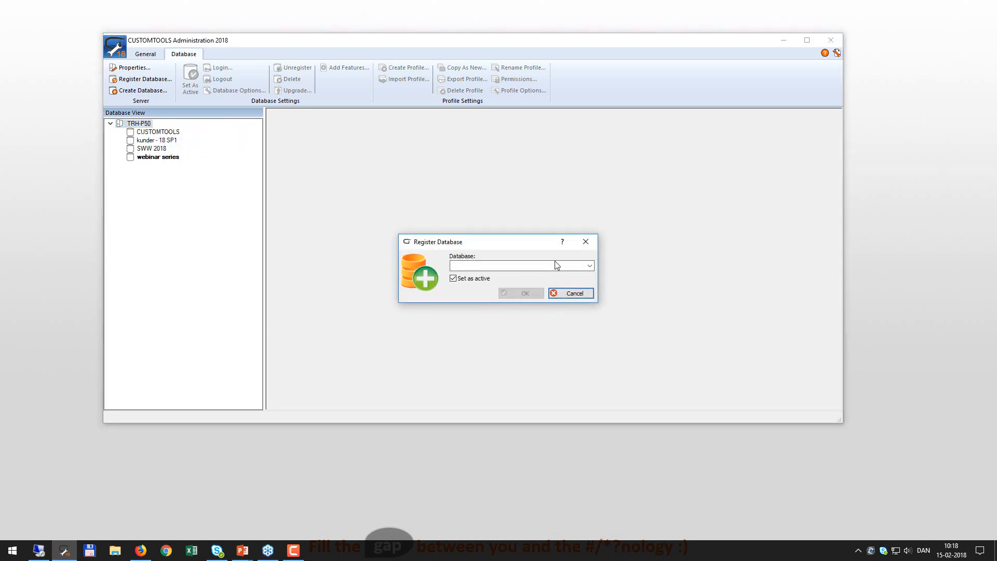
pyautogui.click(588, 265)
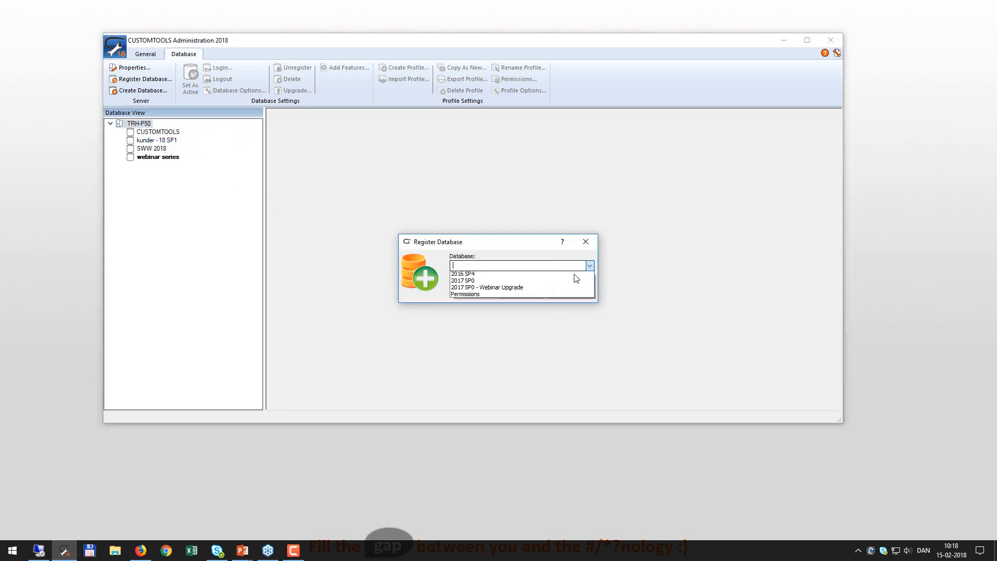
pyautogui.click(473, 296)
pyautogui.click(521, 294)
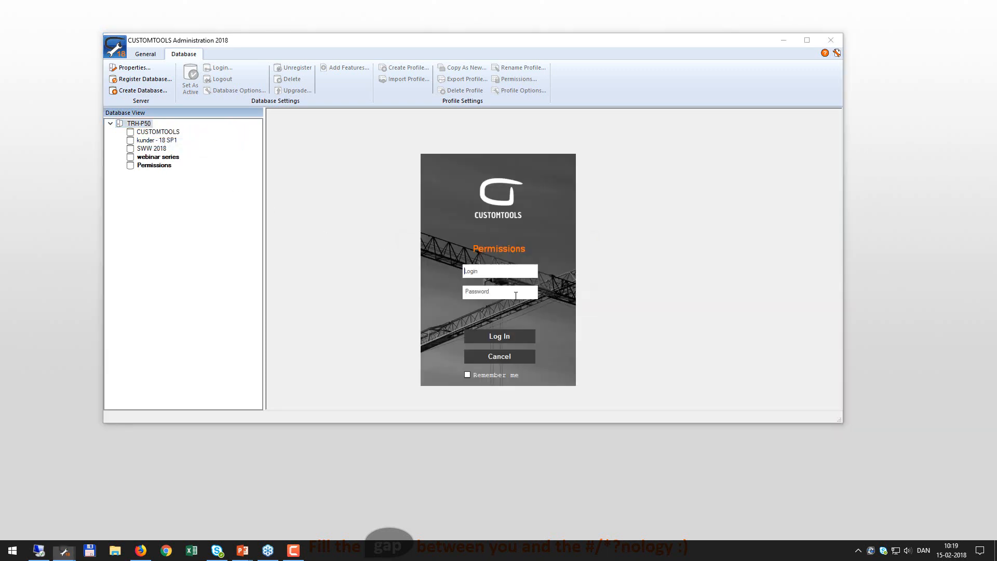
# Step: Enter the user's login name for the Permissions database and submit the login
pyautogui.click(472, 278)
pyautogui.write('benny')
pyautogui.press('Return')
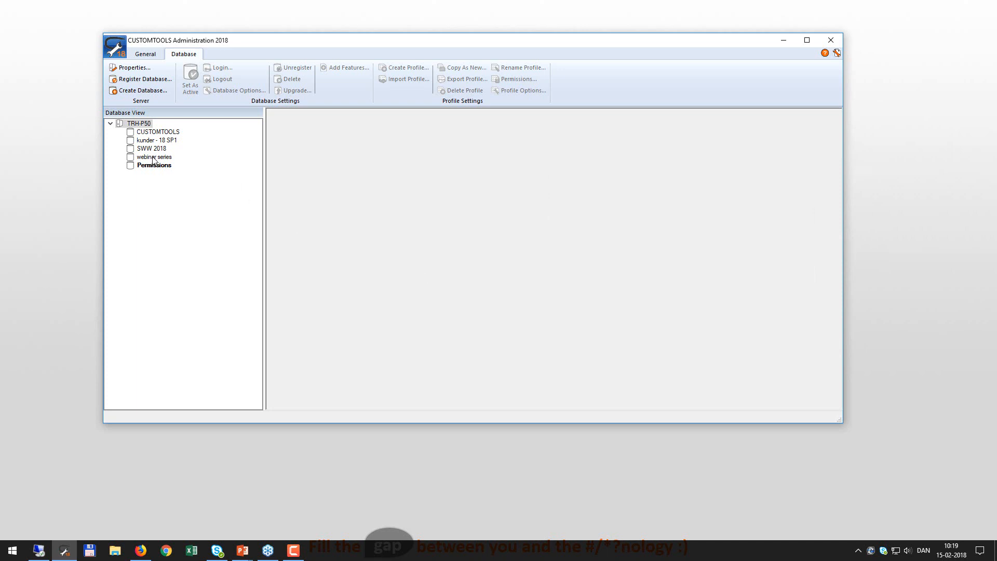
# Step: Unregister the kunder - 18 SP1 database from the TRH-P50 server and refresh the server's database list
pyautogui.rightClick(154, 140)
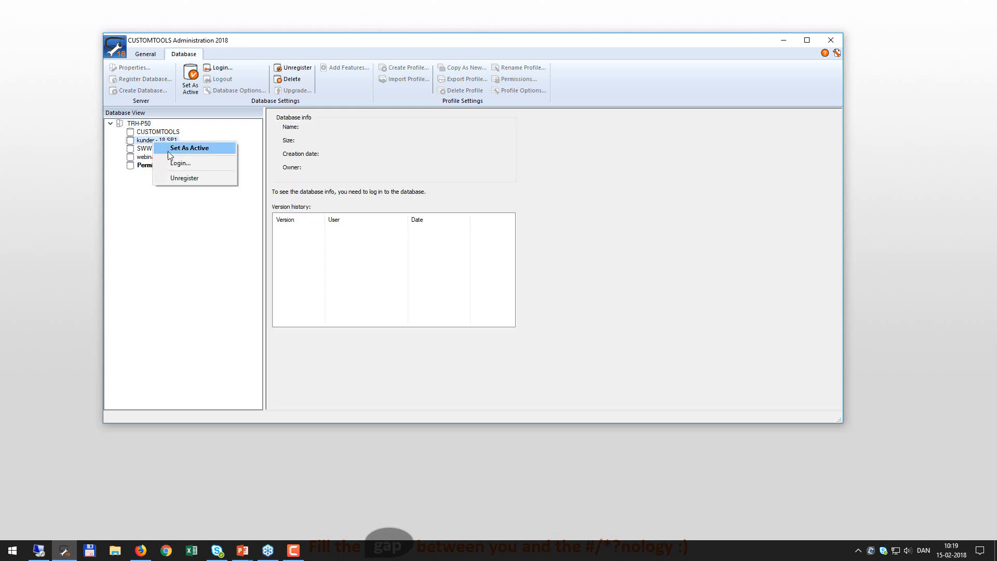
pyautogui.click(183, 178)
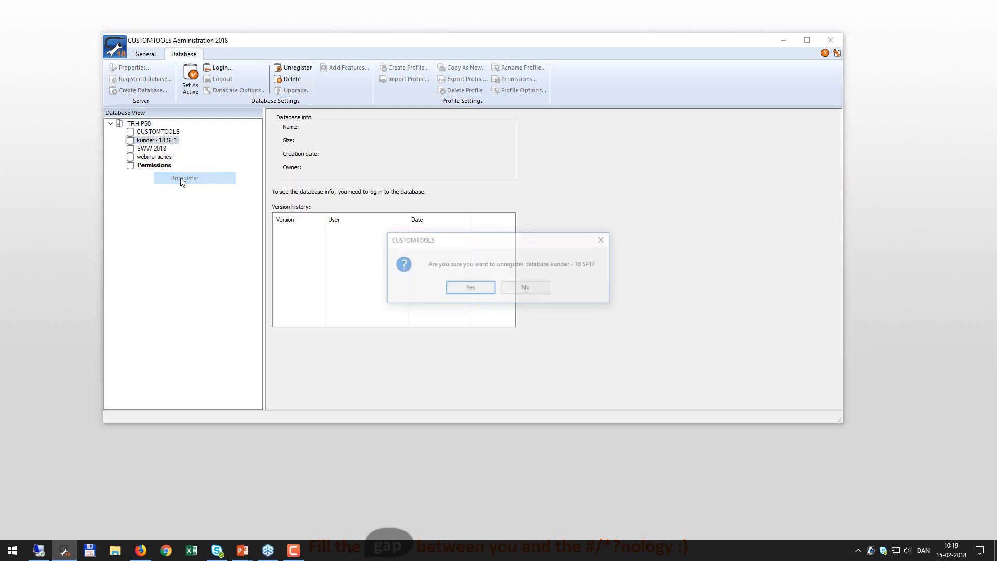
pyautogui.click(476, 288)
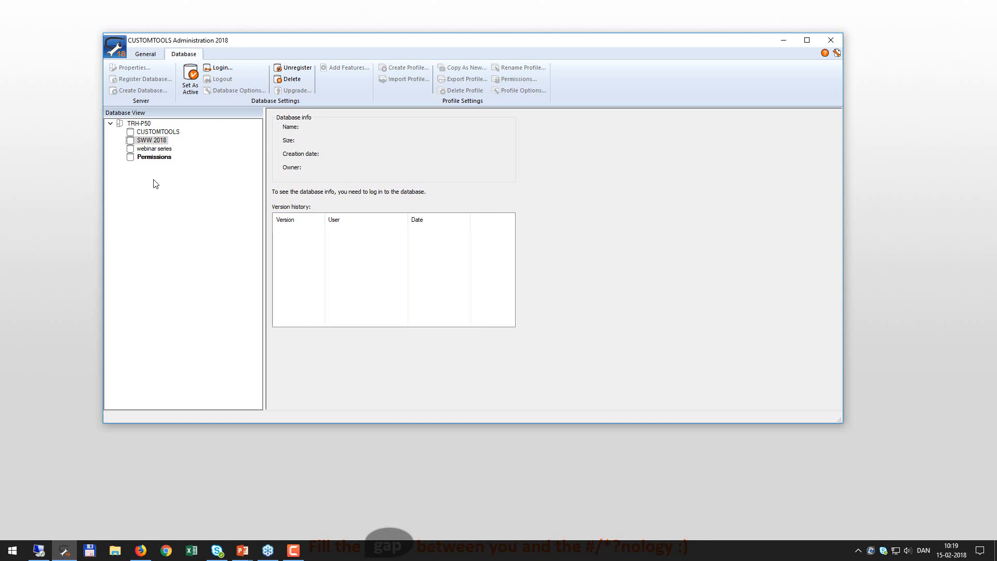
pyautogui.click(157, 158)
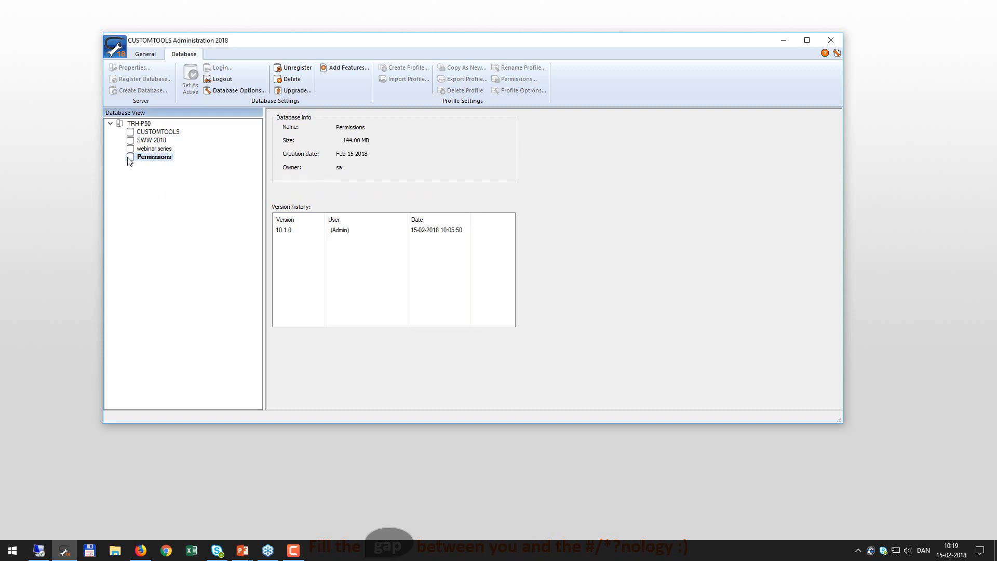
pyautogui.rightClick(131, 124)
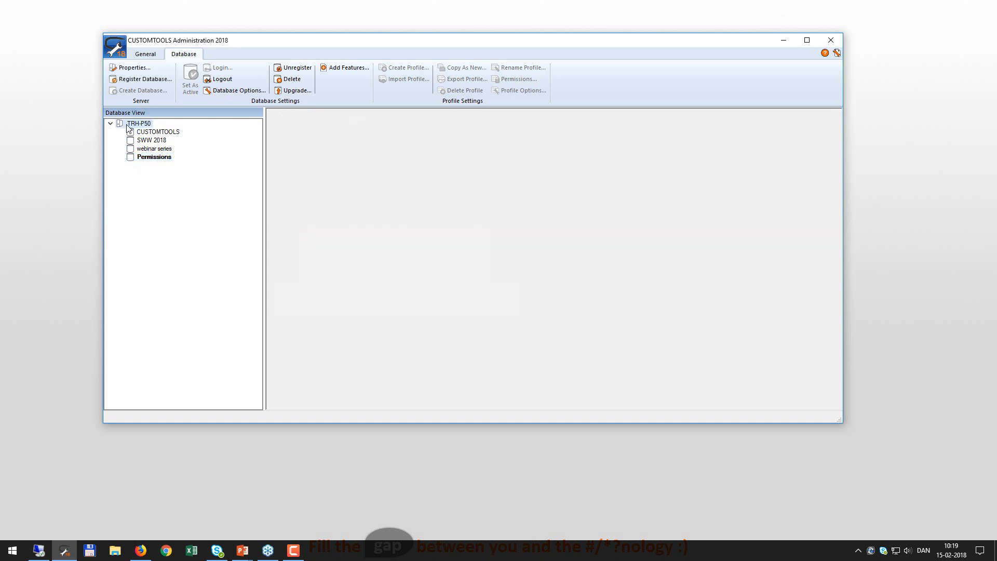
pyautogui.click(155, 169)
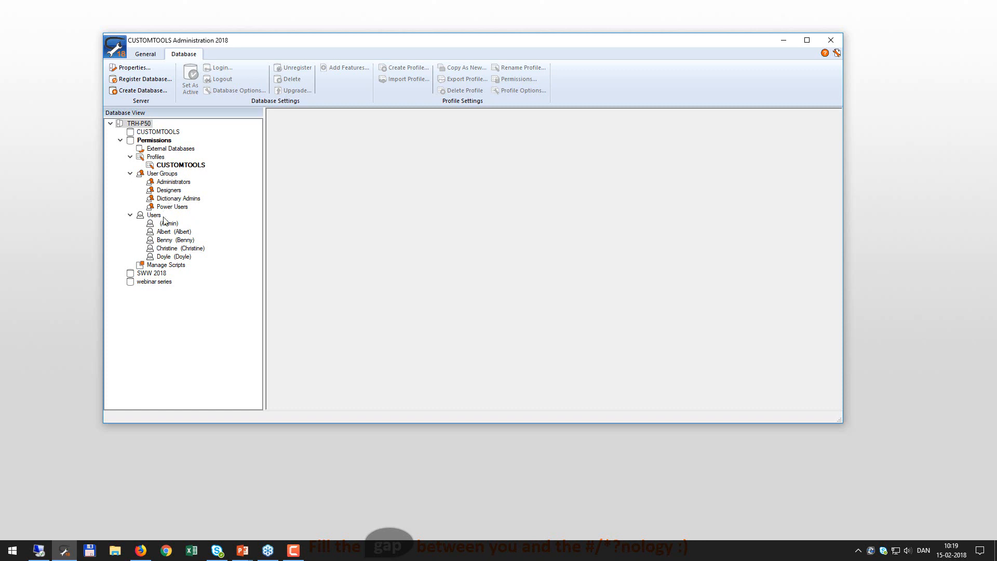
# Step: Try to create a new add-in script in the Permissions database's script management
pyautogui.click(168, 266)
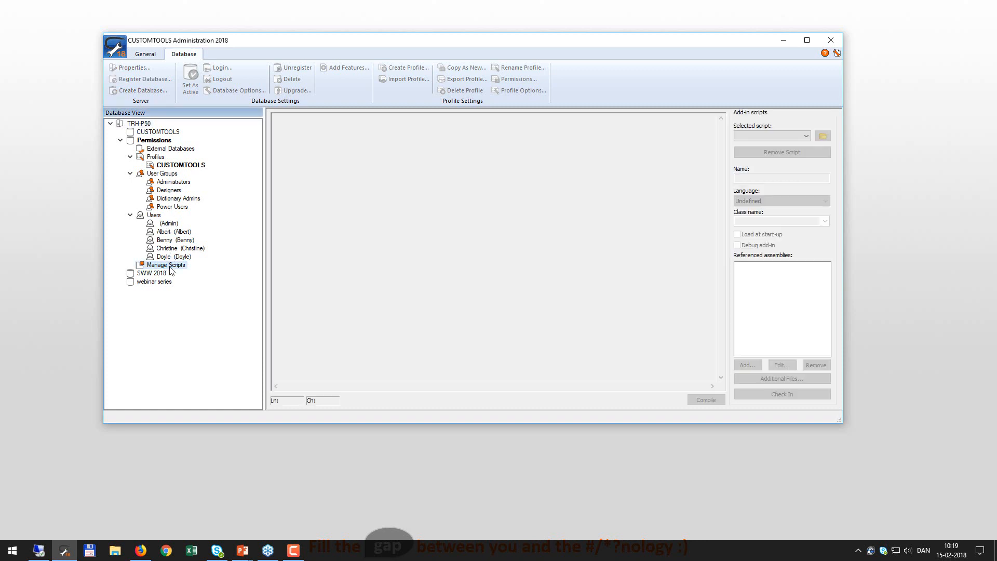
pyautogui.click(804, 137)
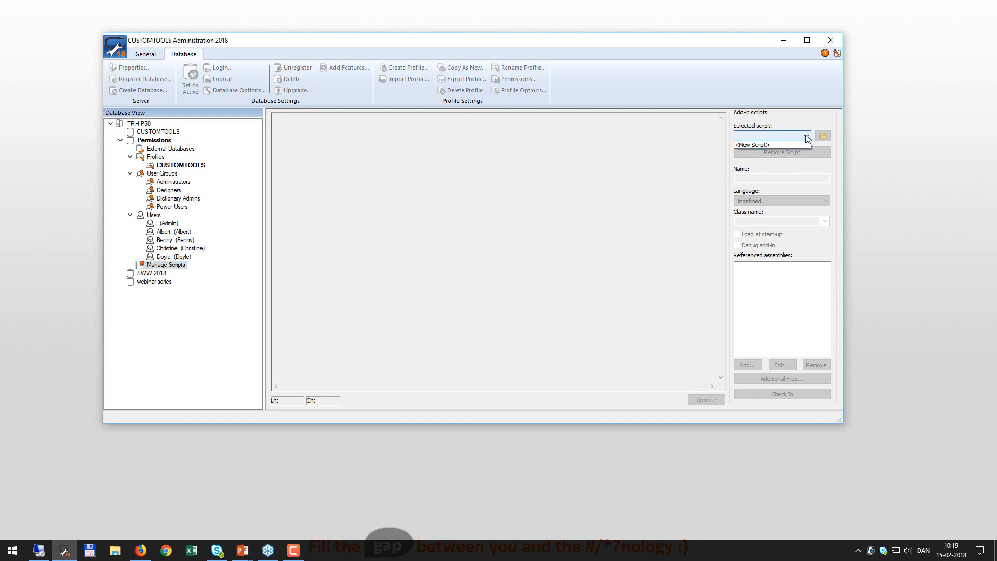
pyautogui.click(778, 144)
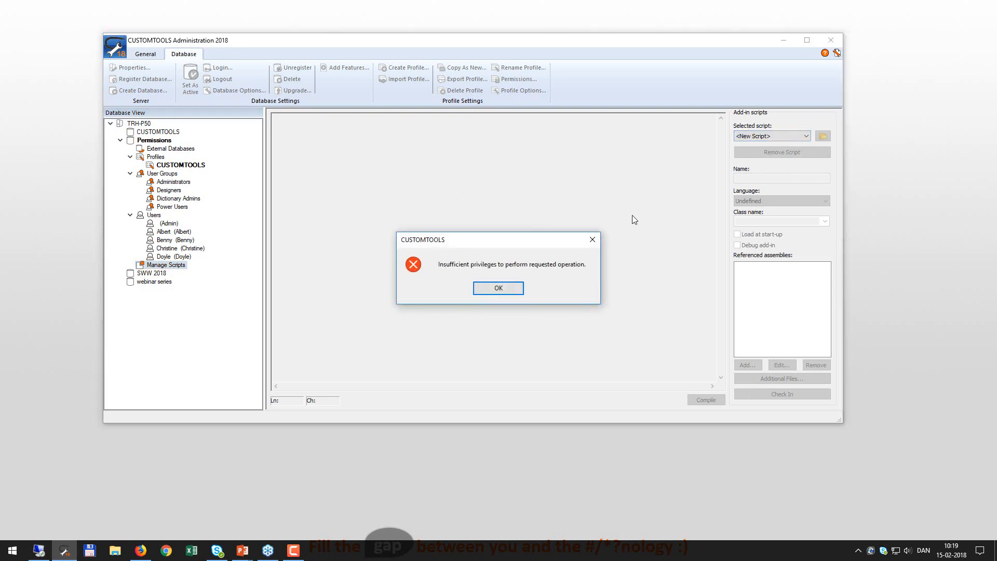
pyautogui.click(507, 288)
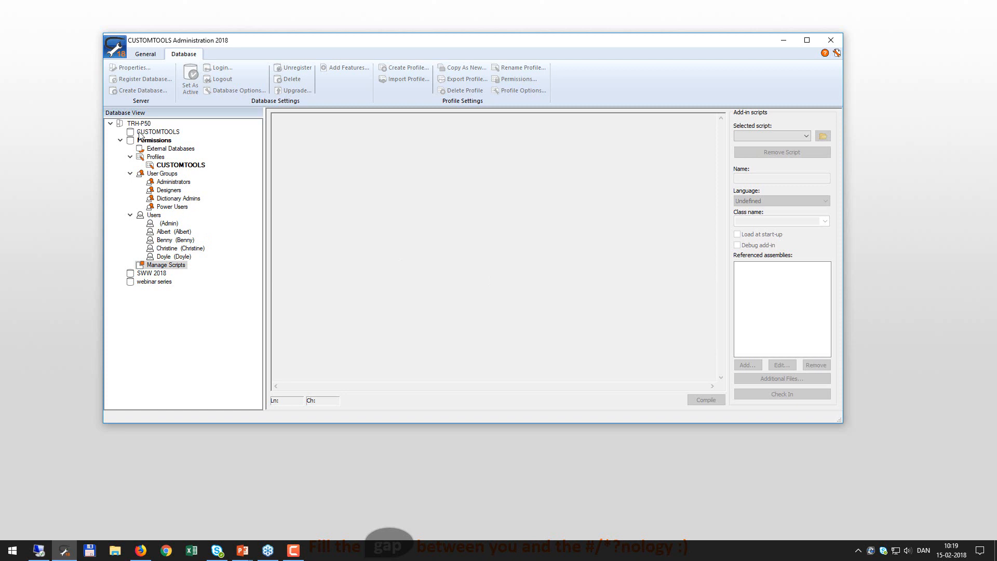
# Step: Log out of the Permissions database and refresh the TRH-P50 server
pyautogui.click(121, 141)
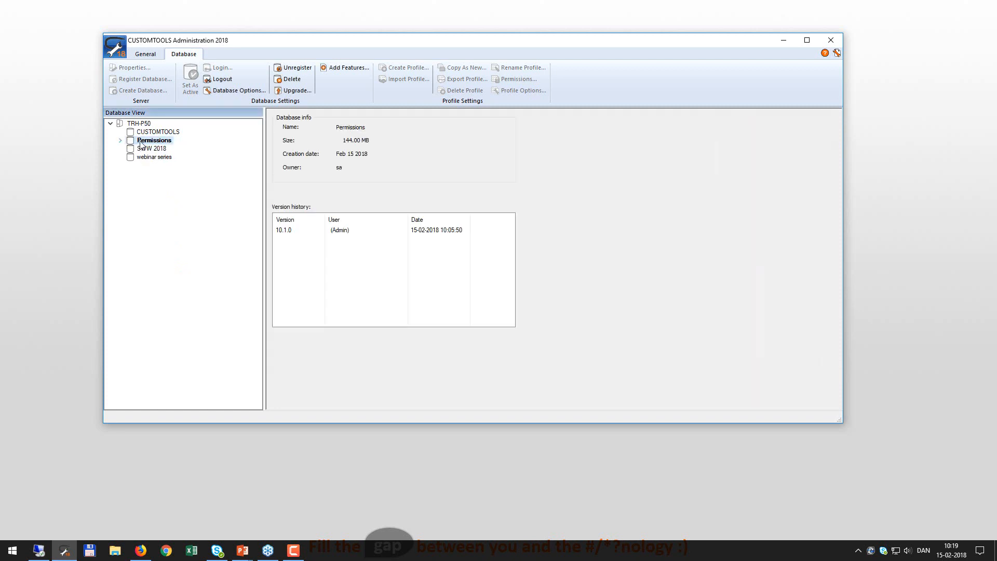
pyautogui.rightClick(140, 142)
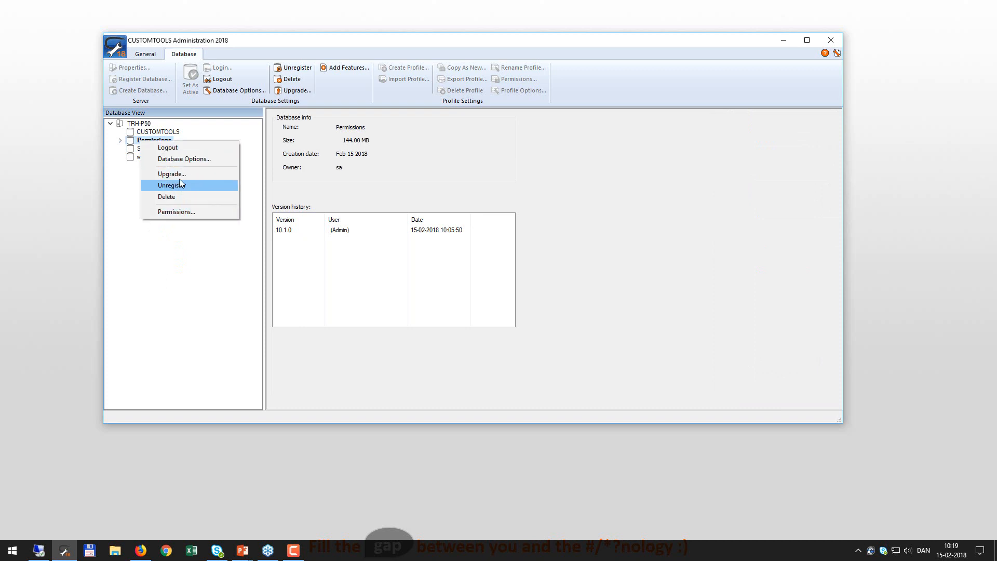
pyautogui.click(171, 148)
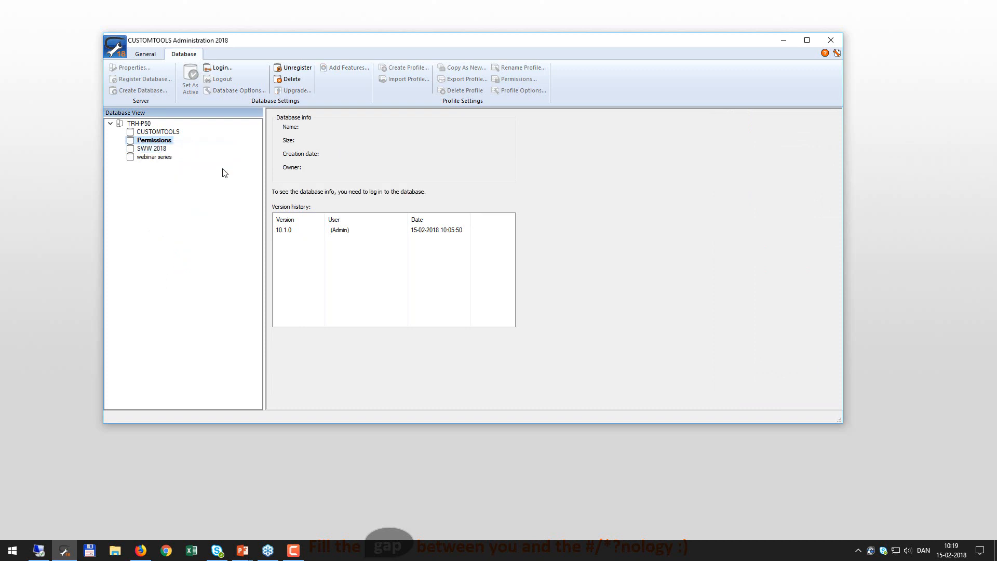
pyautogui.rightClick(136, 125)
pyautogui.click(162, 170)
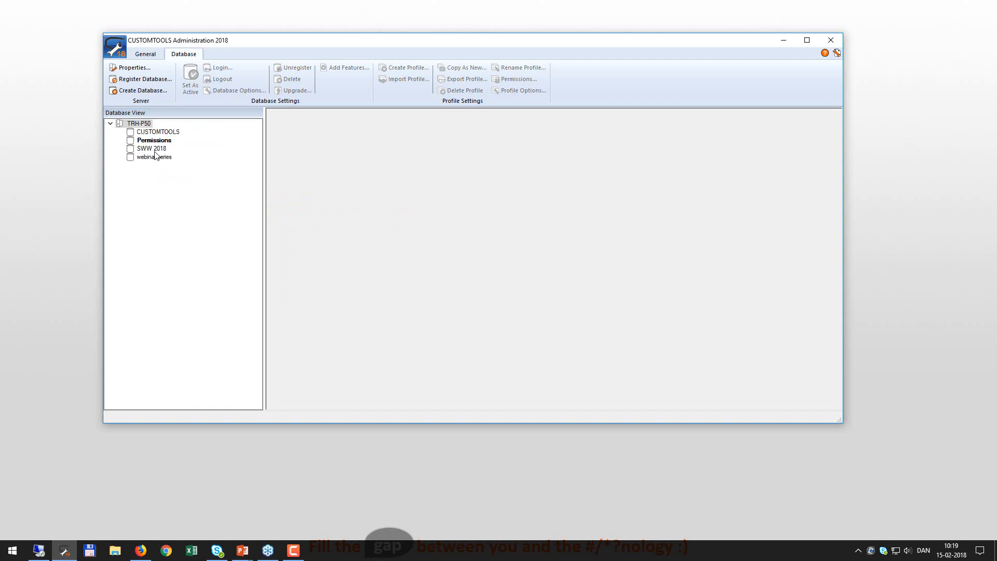
# Step: Log in to the Permissions database with the login name of the user belonging to the Designers group
pyautogui.rightClick(154, 141)
pyautogui.click(181, 148)
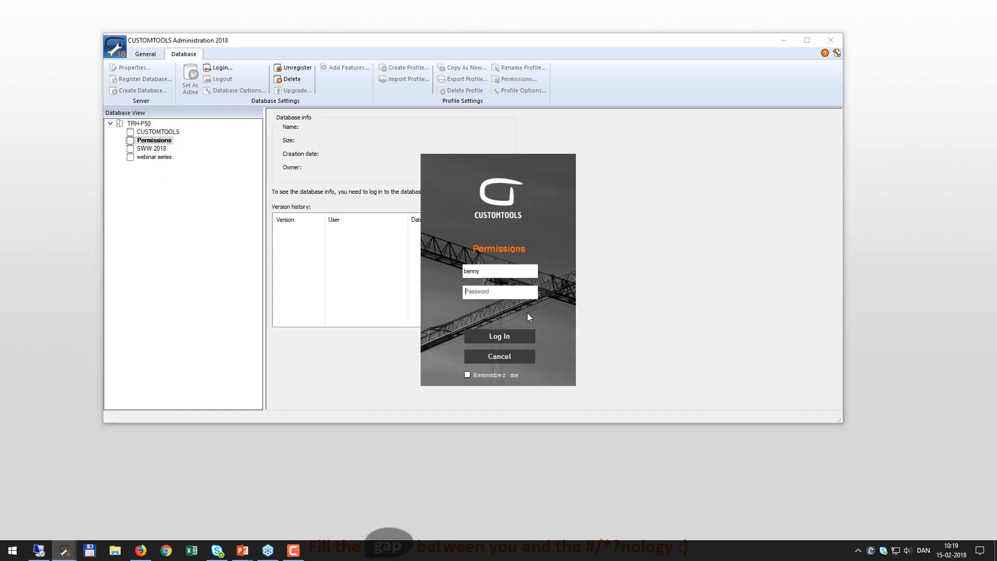
pyautogui.moveTo(481, 271); pyautogui.dragTo(445, 270)
pyautogui.write('albert')
pyautogui.press('Return')
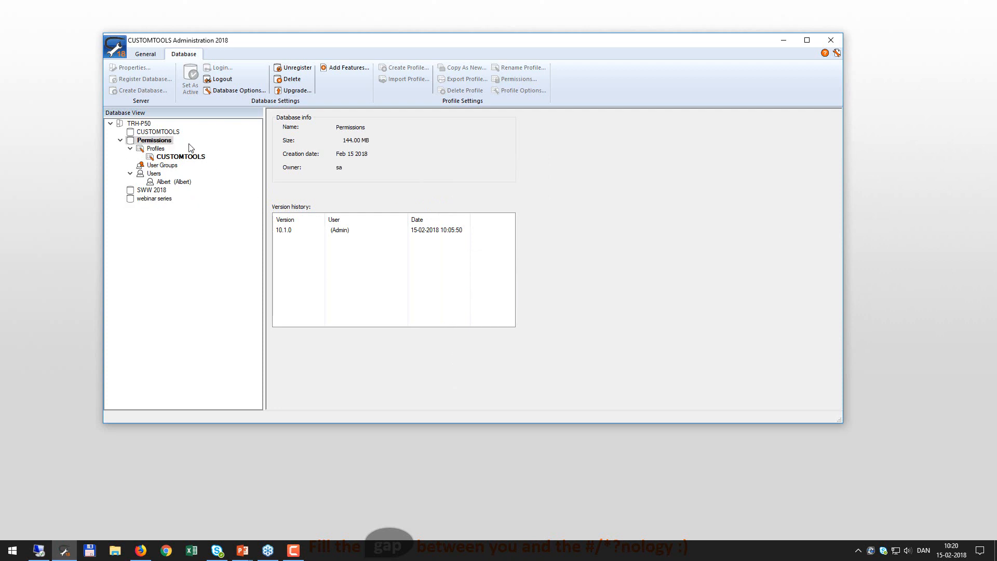
# Step: Examine the logged-in user's information and group membership, and the commands available for the CUSTOMTOOLS profile
pyautogui.click(160, 182)
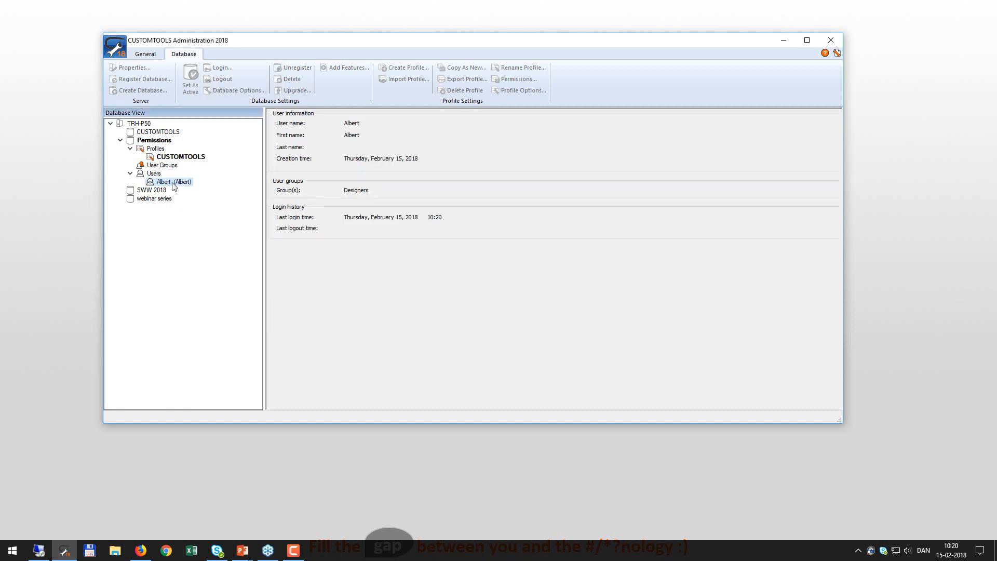
pyautogui.click(163, 158)
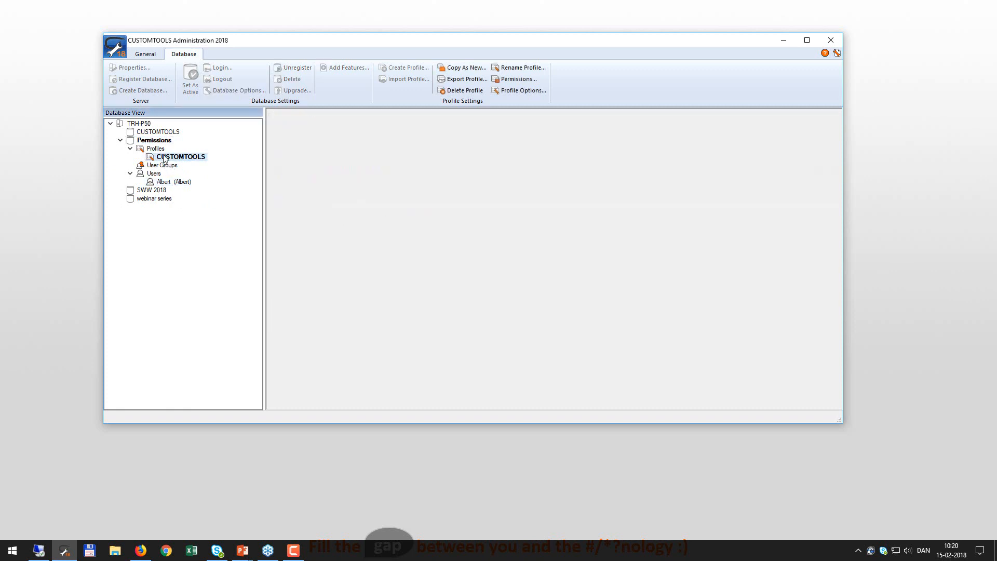
pyautogui.rightClick(163, 158)
# Step: Try to create a Machinery design profile in the Permissions database with the wizard's default settings, and leave the wizard
pyautogui.rightClick(149, 147)
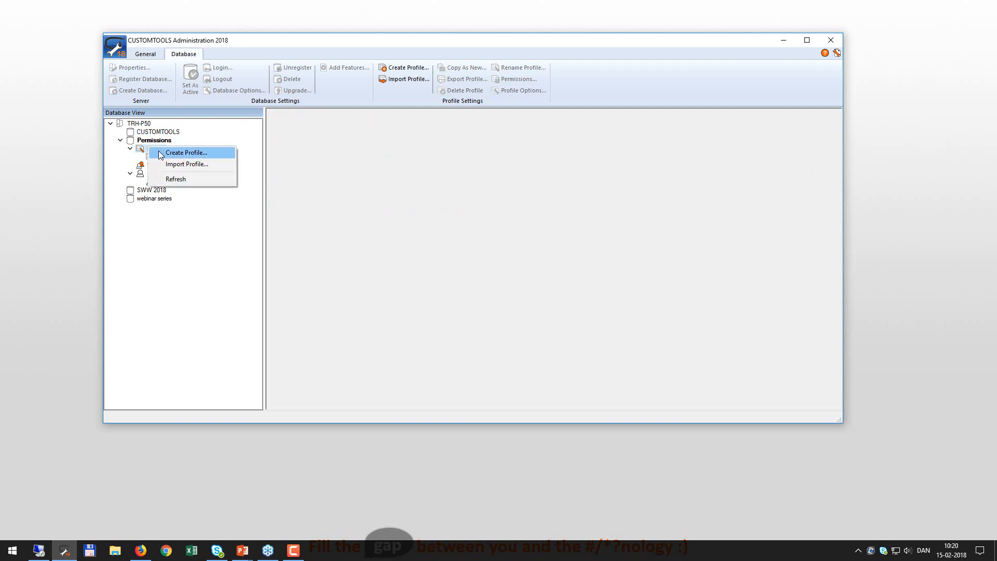
pyautogui.click(189, 165)
pyautogui.click(193, 154)
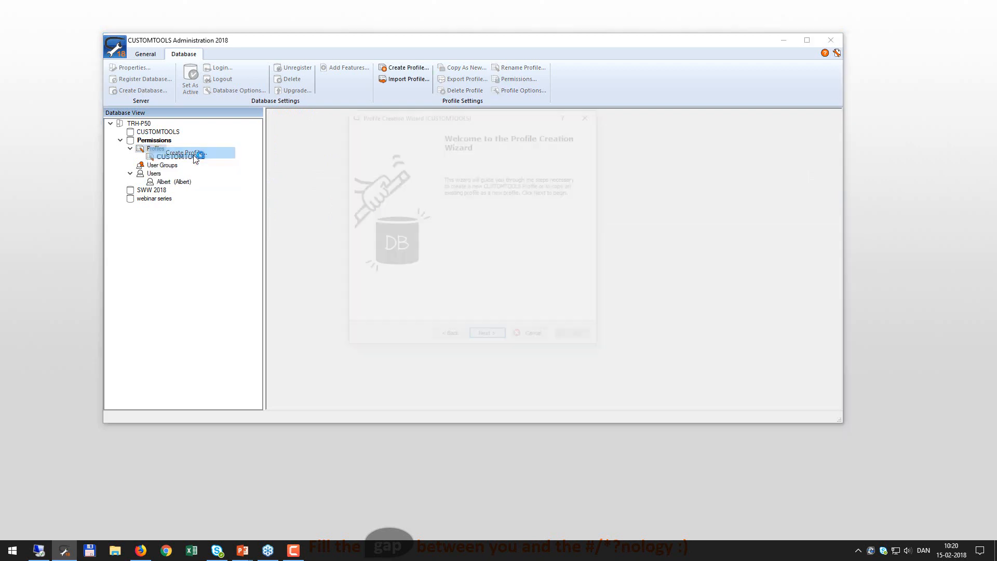
pyautogui.click(495, 341)
pyautogui.click(495, 341)
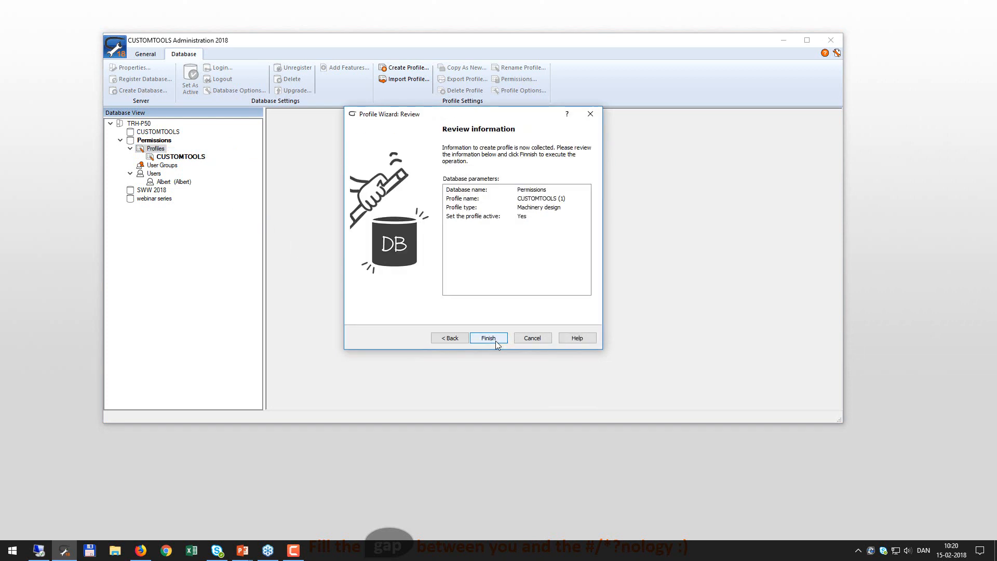
pyautogui.click(495, 340)
pyautogui.click(500, 294)
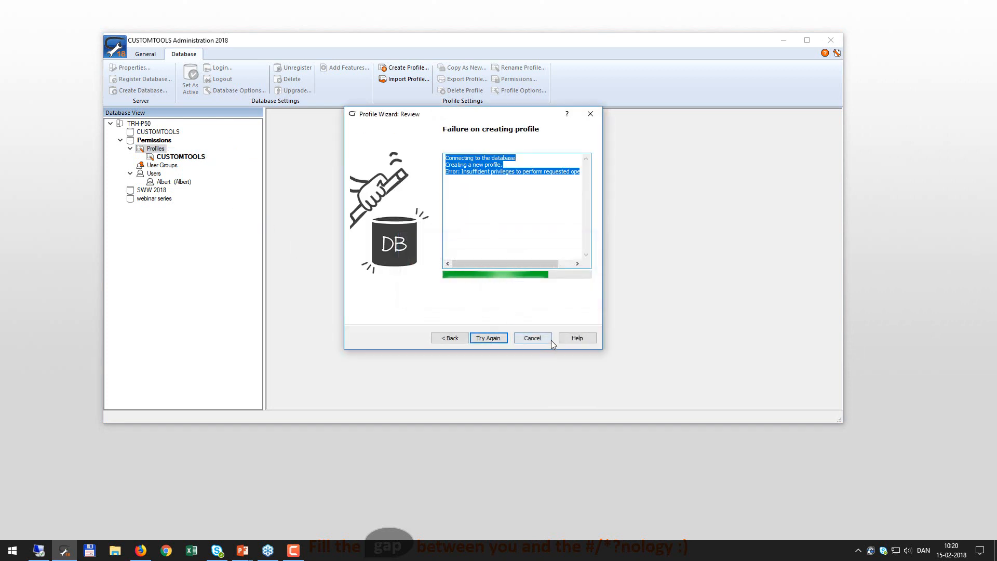
pyautogui.click(547, 339)
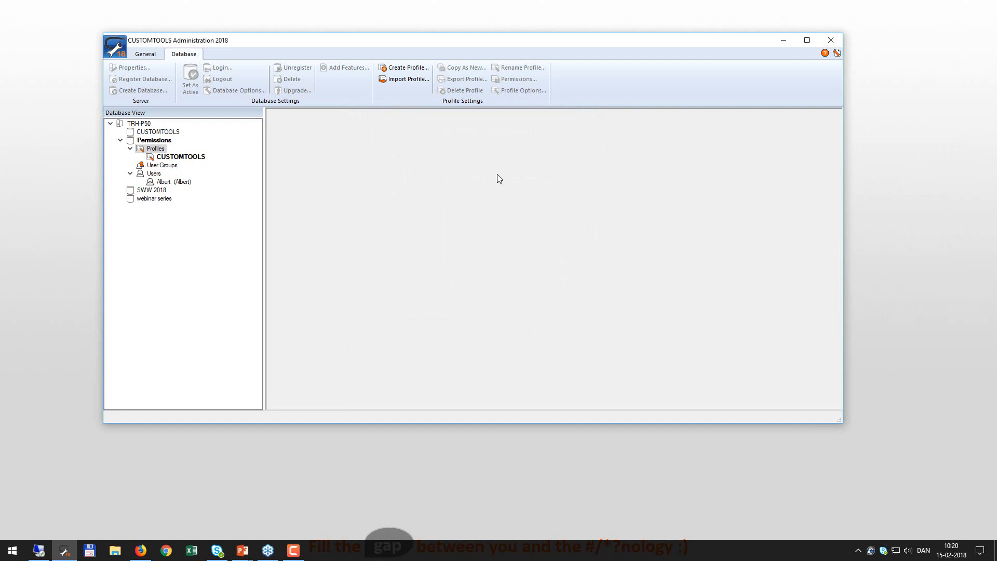
# Step: Log the Designers-group user out of the Permissions database and log in with a different user's login name
pyautogui.click(149, 140)
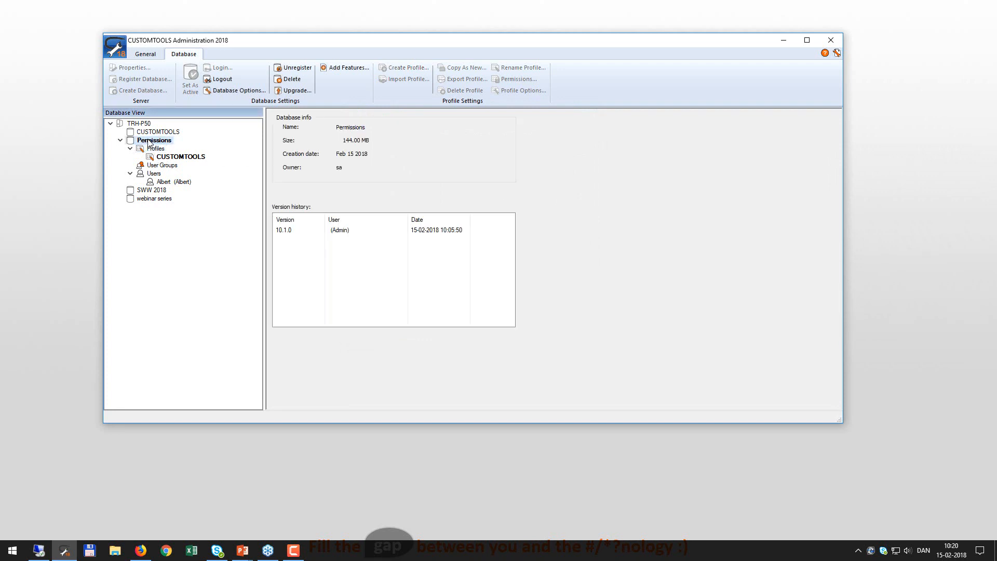
pyautogui.rightClick(151, 141)
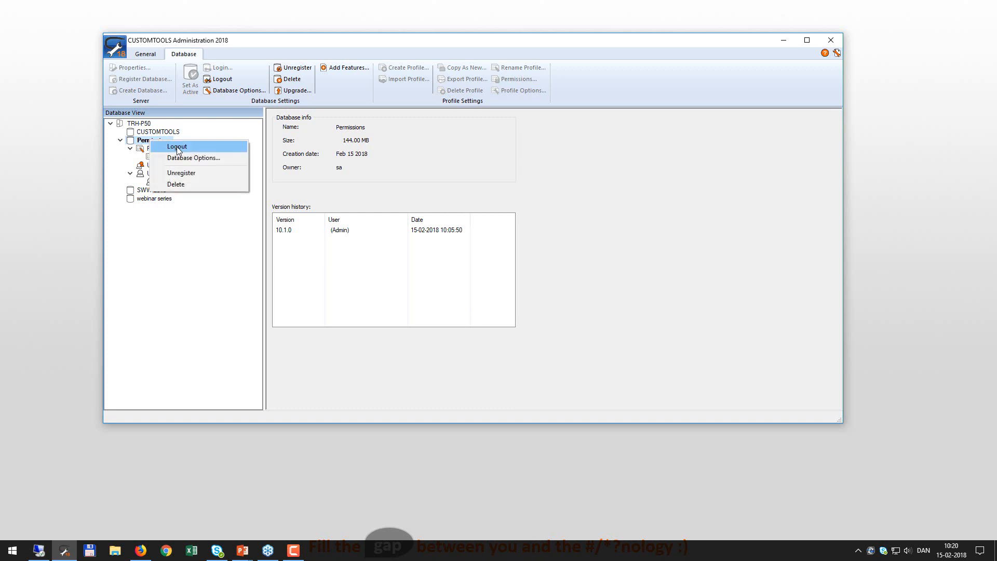
pyautogui.click(176, 151)
pyautogui.rightClick(130, 140)
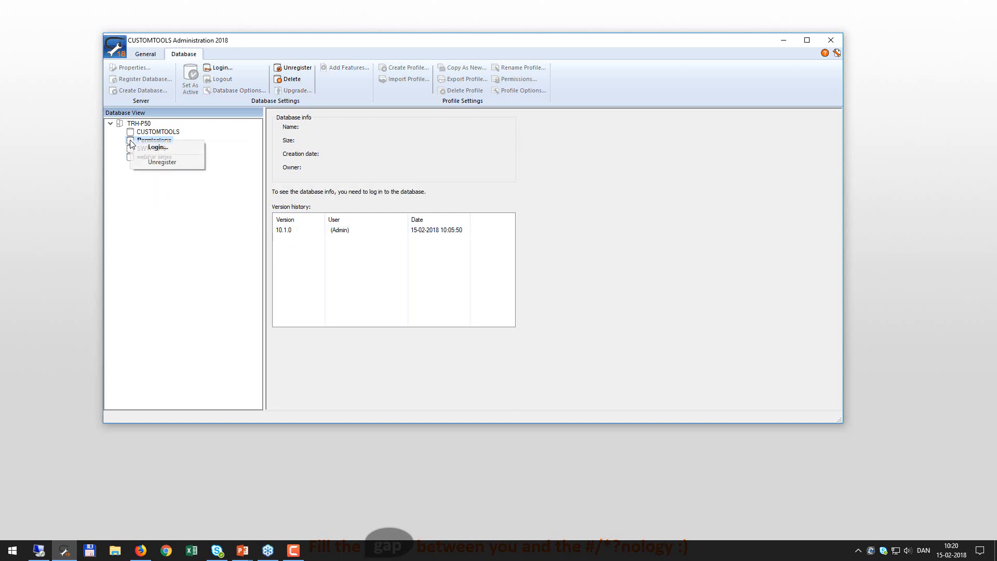
pyautogui.click(150, 151)
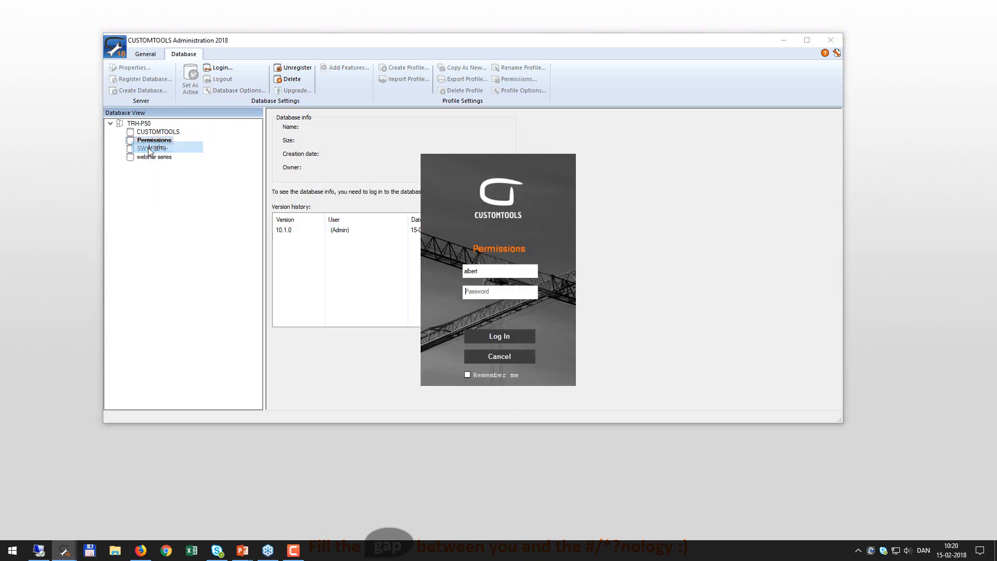
pyautogui.doubleClick(472, 272)
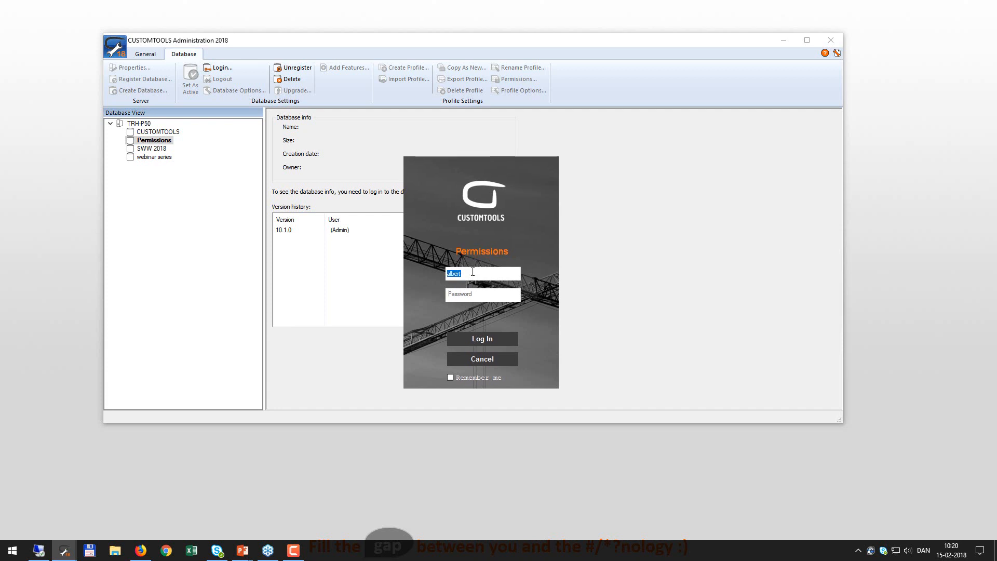
pyautogui.write('doyle')
pyautogui.press('Return')
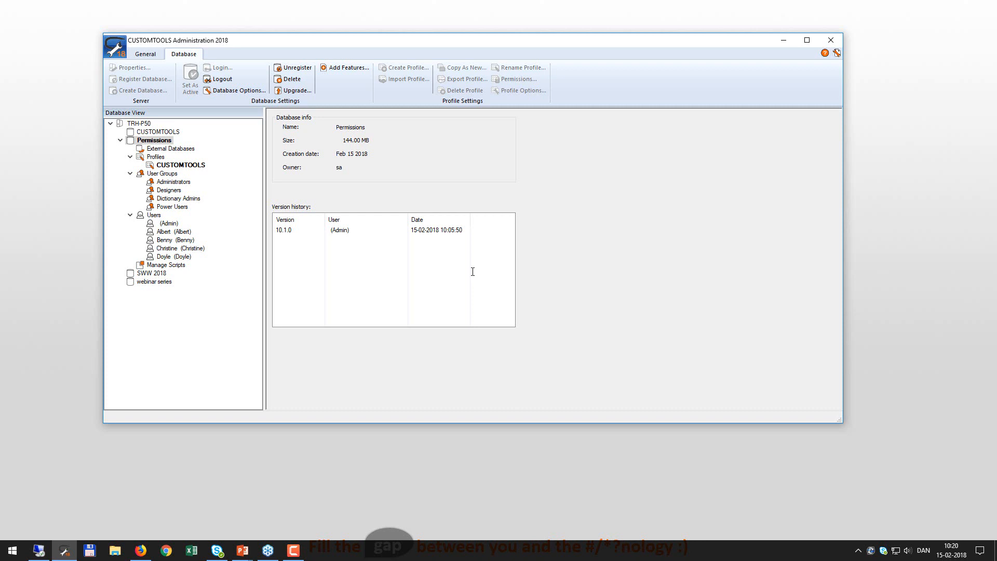
# Step: Start a new add-in script in the Permissions database to check script rights, and close CUSTOMTOOLS Administration
pyautogui.click(174, 269)
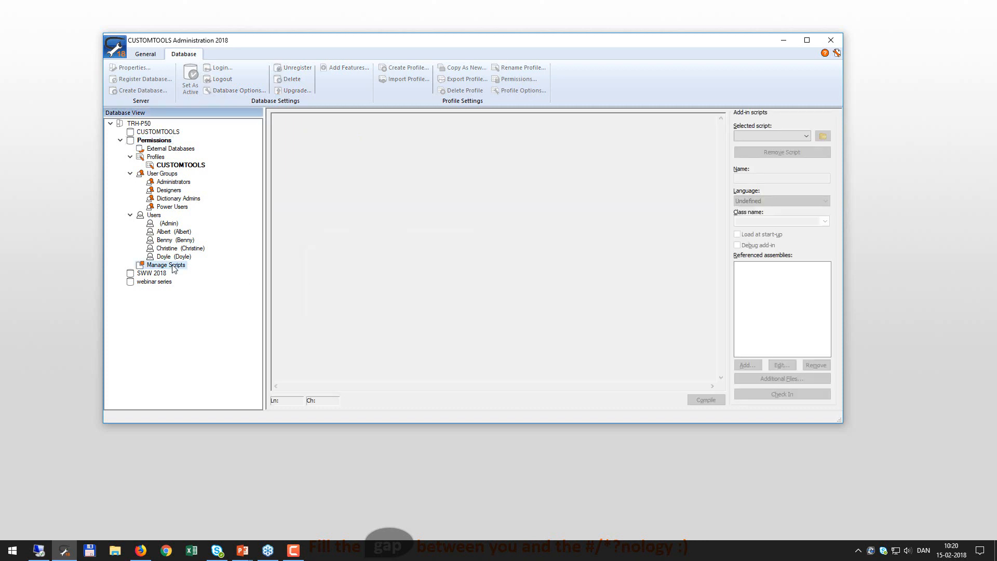
pyautogui.click(775, 137)
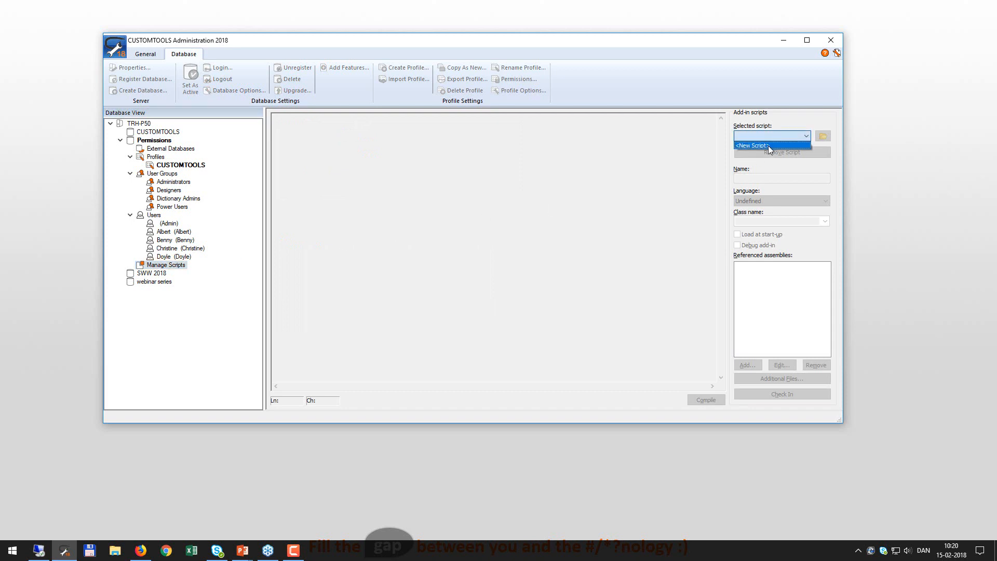
pyautogui.click(768, 146)
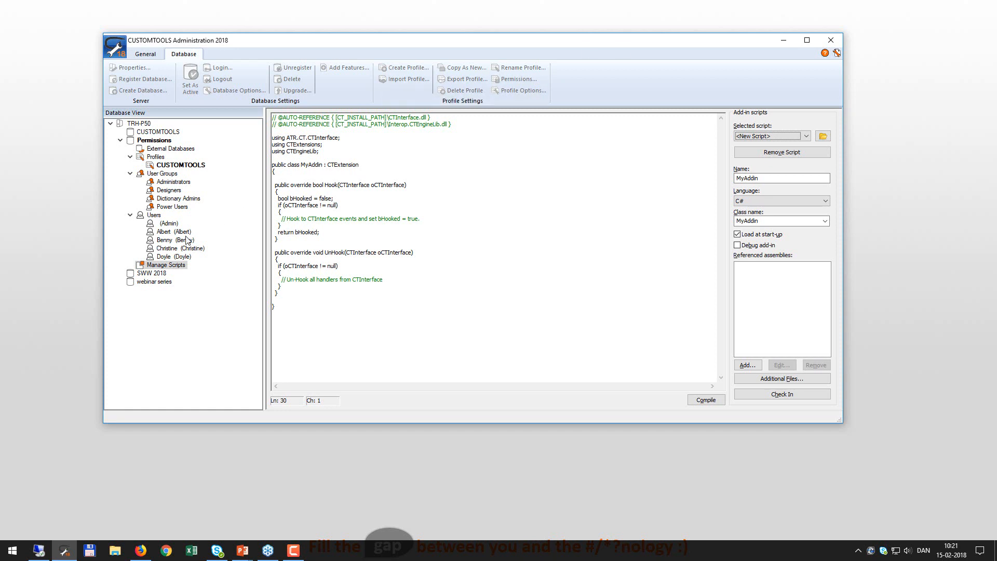
pyautogui.click(154, 140)
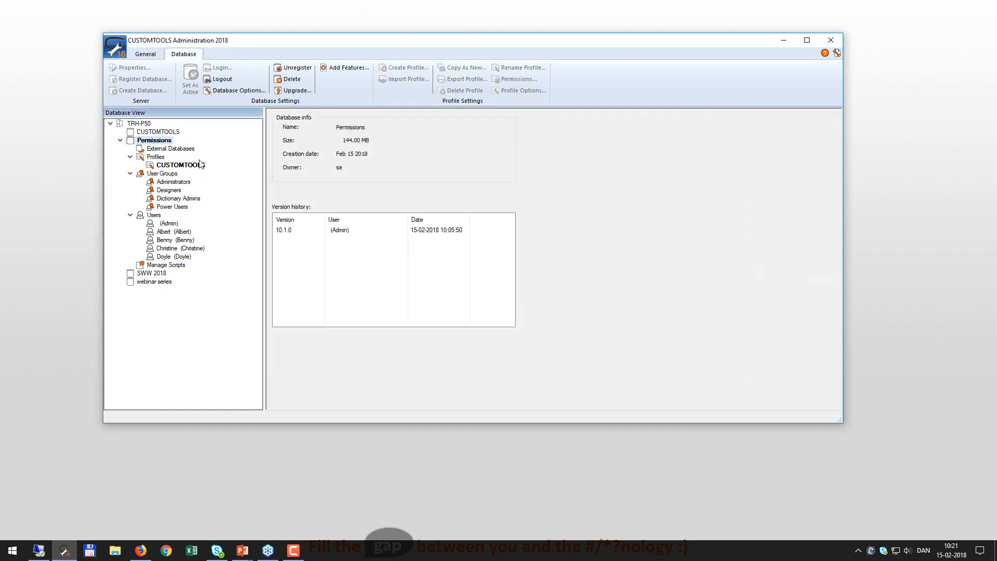
pyautogui.click(831, 41)
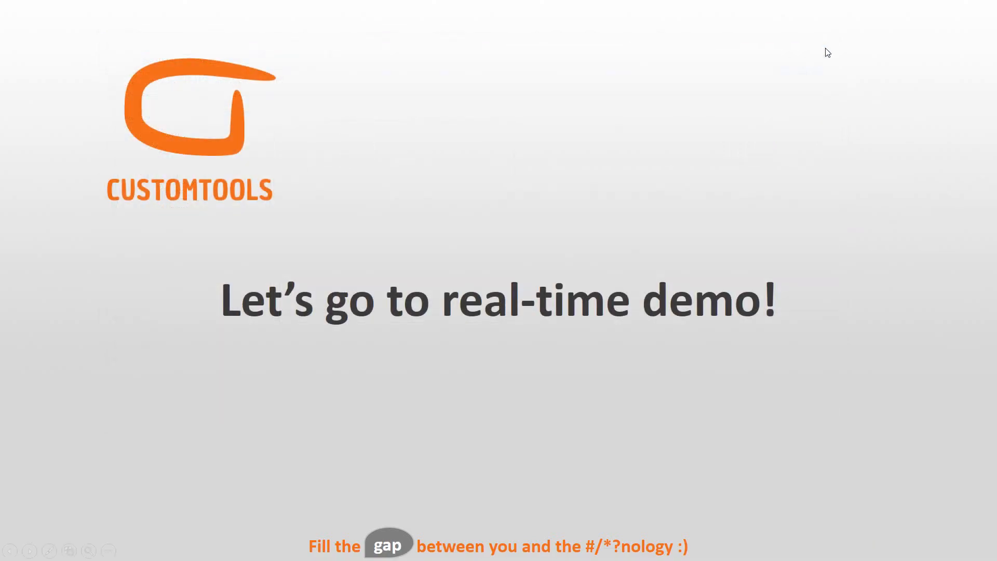